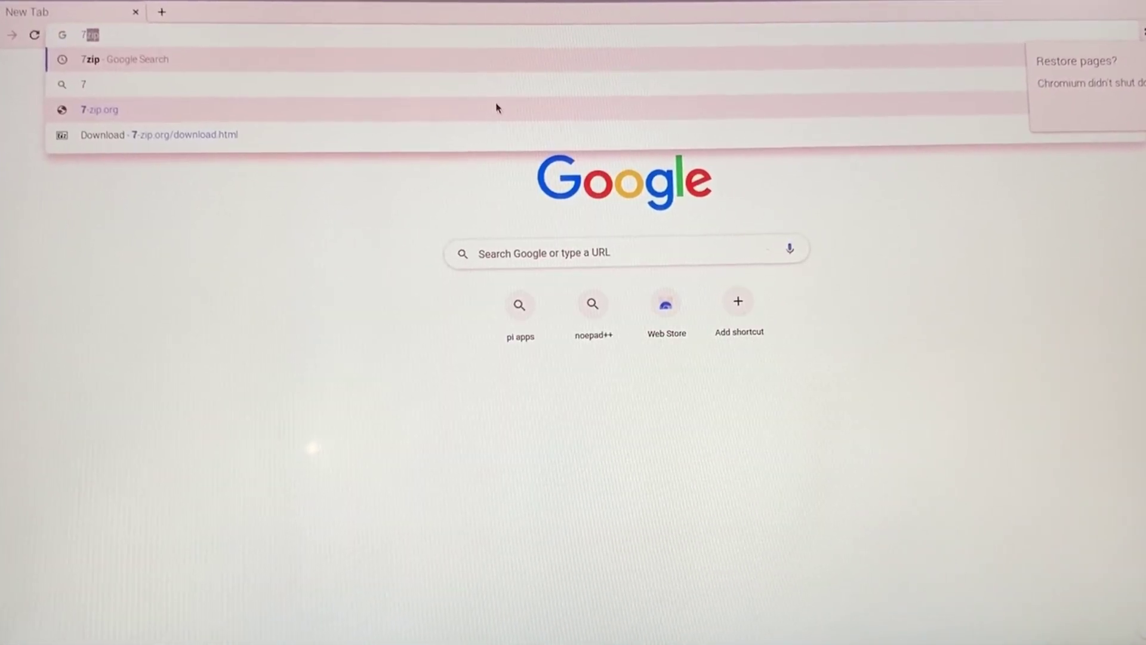
- Go from the 7zip search to 7-Zip's download page, then open the downloaded 7z2107.exe
key(Return)
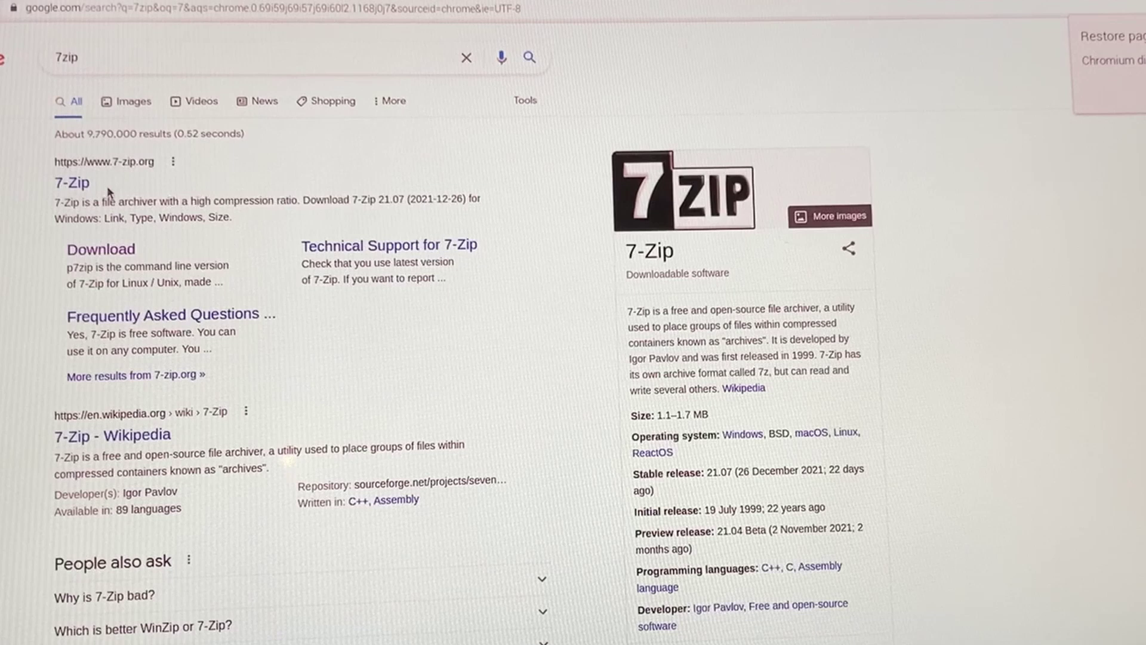
click(101, 249)
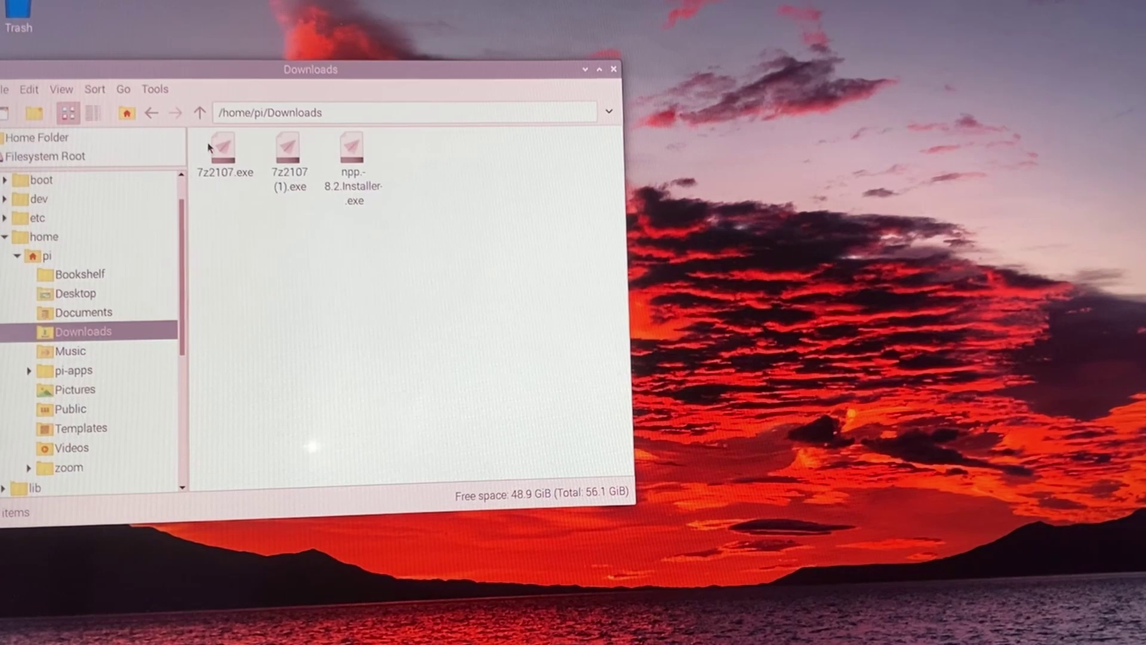
double_click(241, 158)
- Cancel the Choose Application dialog for 7z2107.exe and clear the file manager away
click(206, 275)
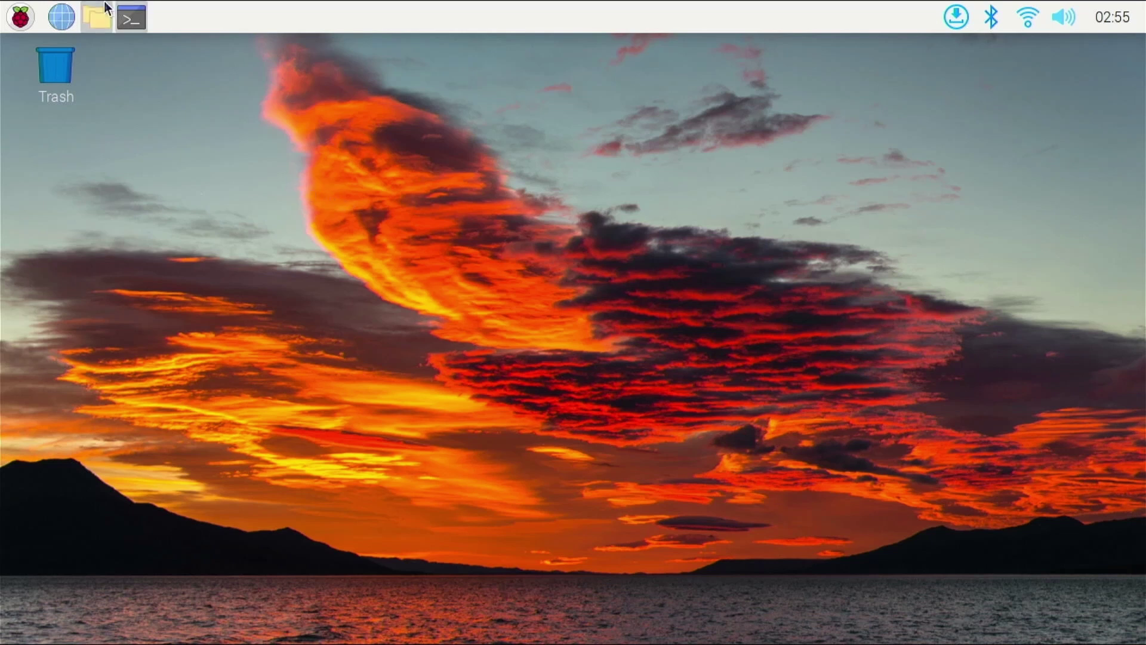
- Search 'pi apps' in Chromium and copy the install command from the Pi-Apps GitHub page
click(62, 17)
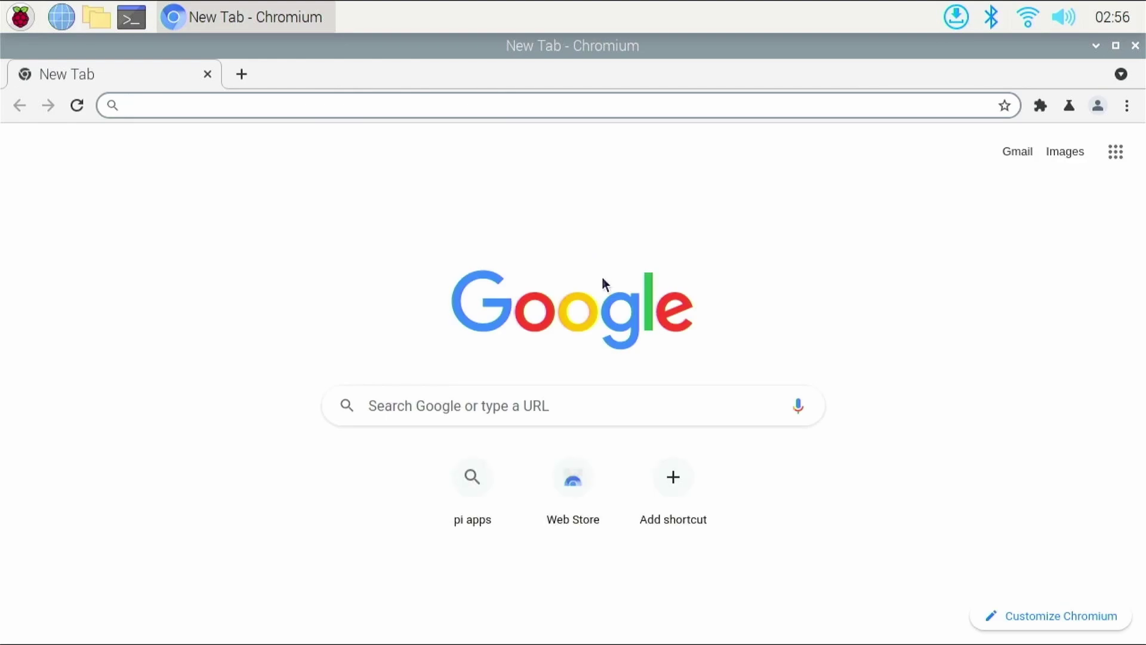
text(pi apps)
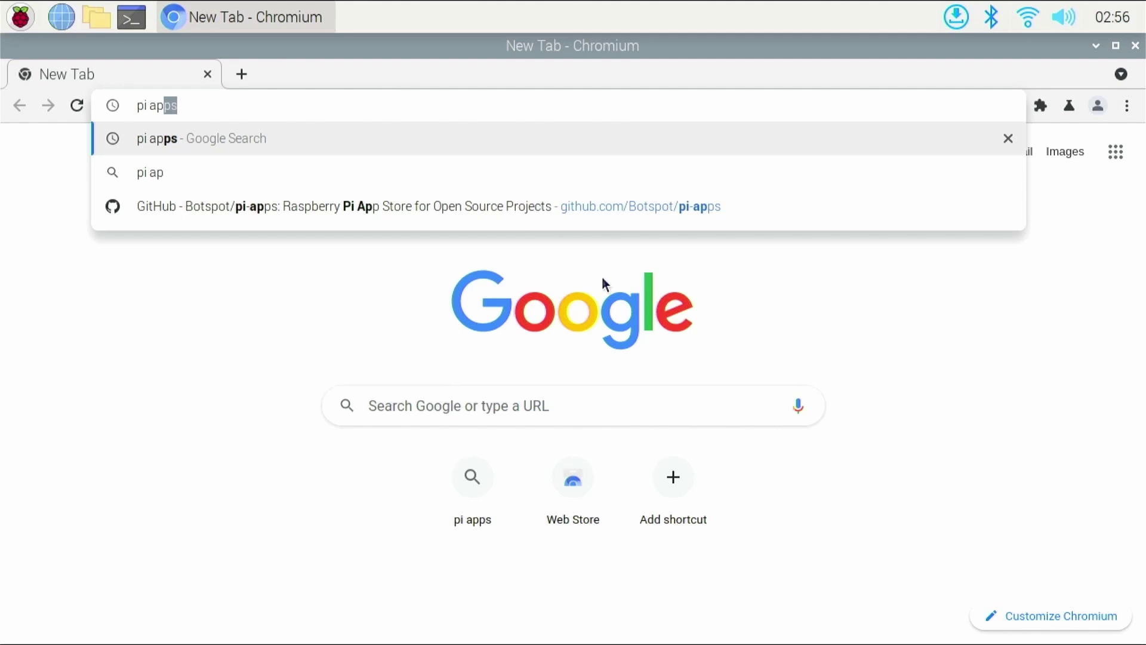
key(Return)
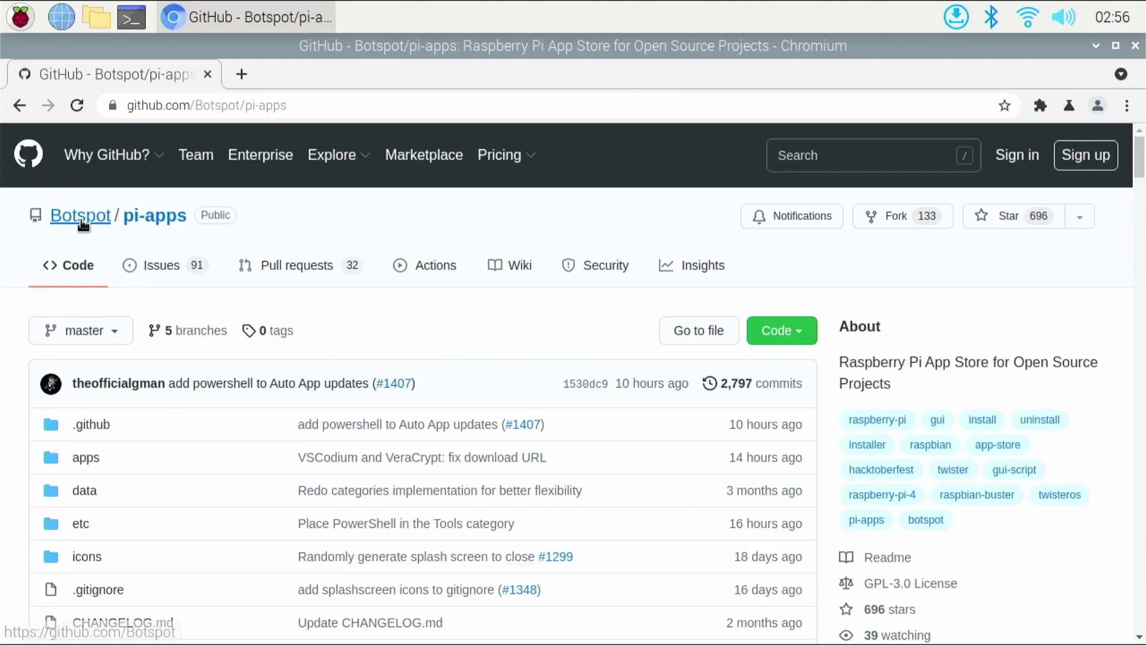
scroll(280, 352, down, 15)
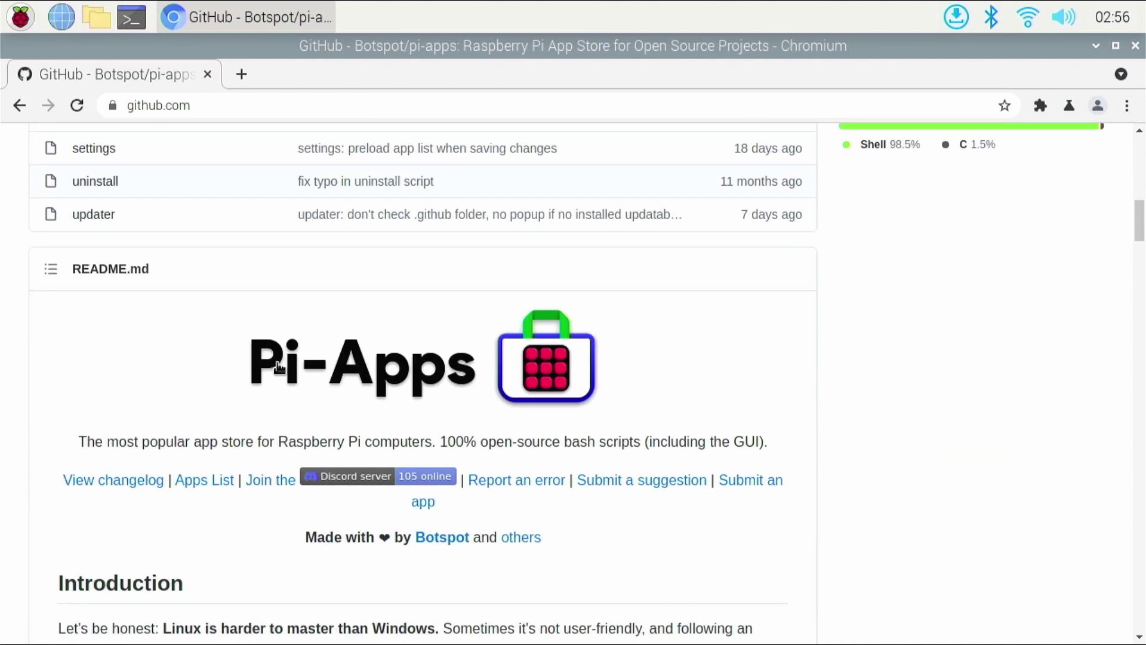
scroll(278, 363, down, 10)
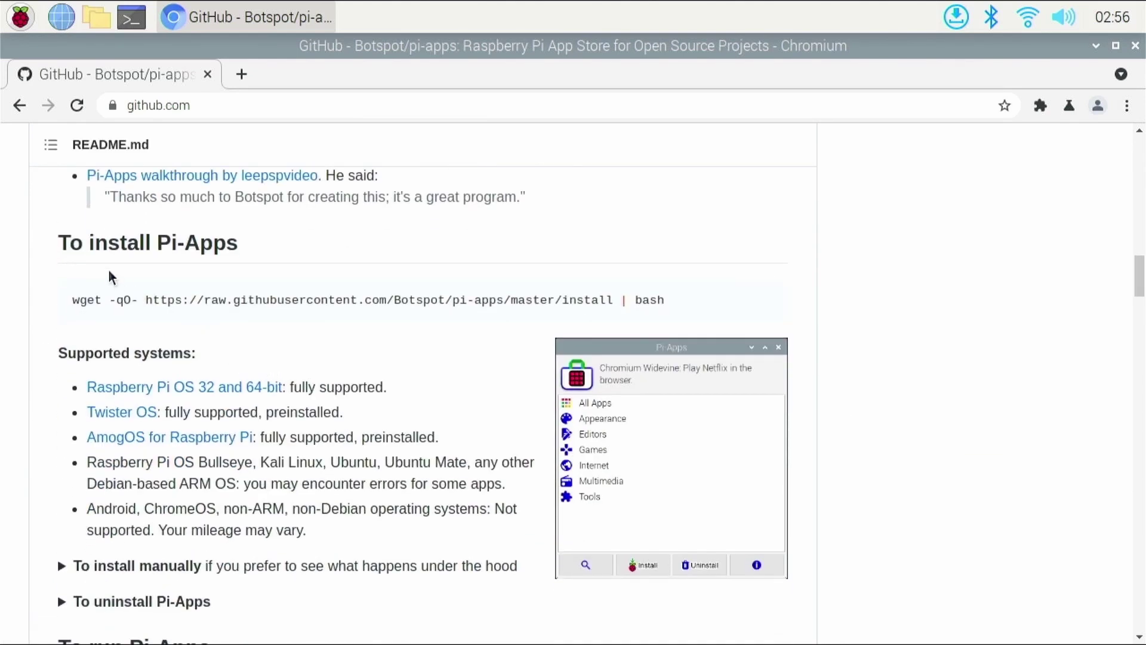
mouse_move(749, 322)
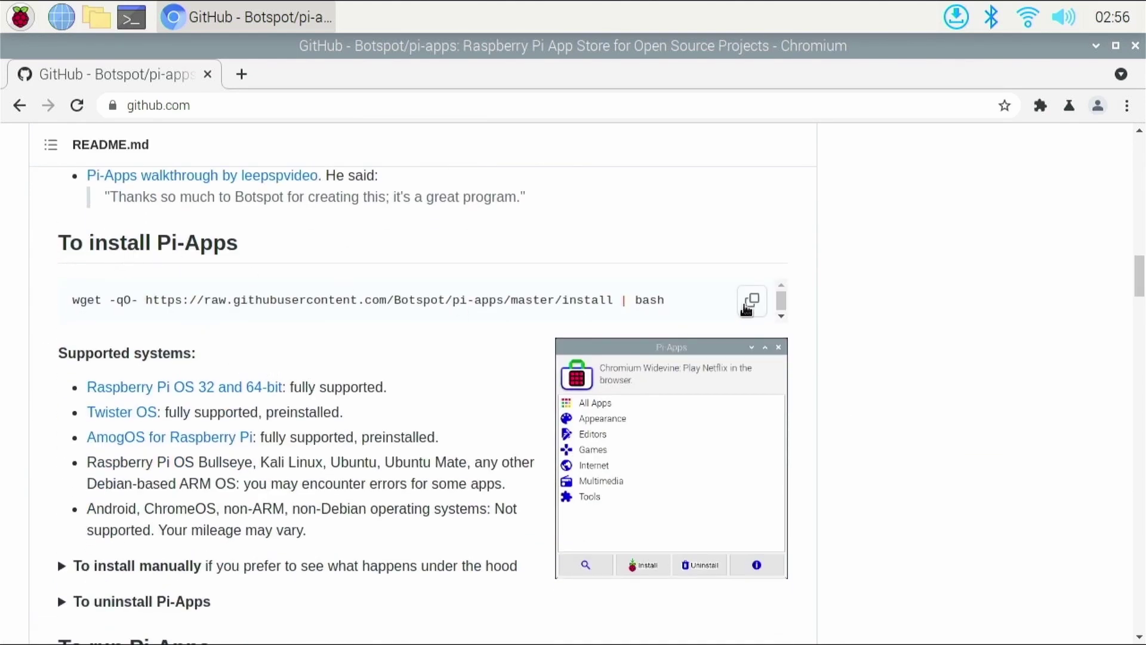
click(750, 303)
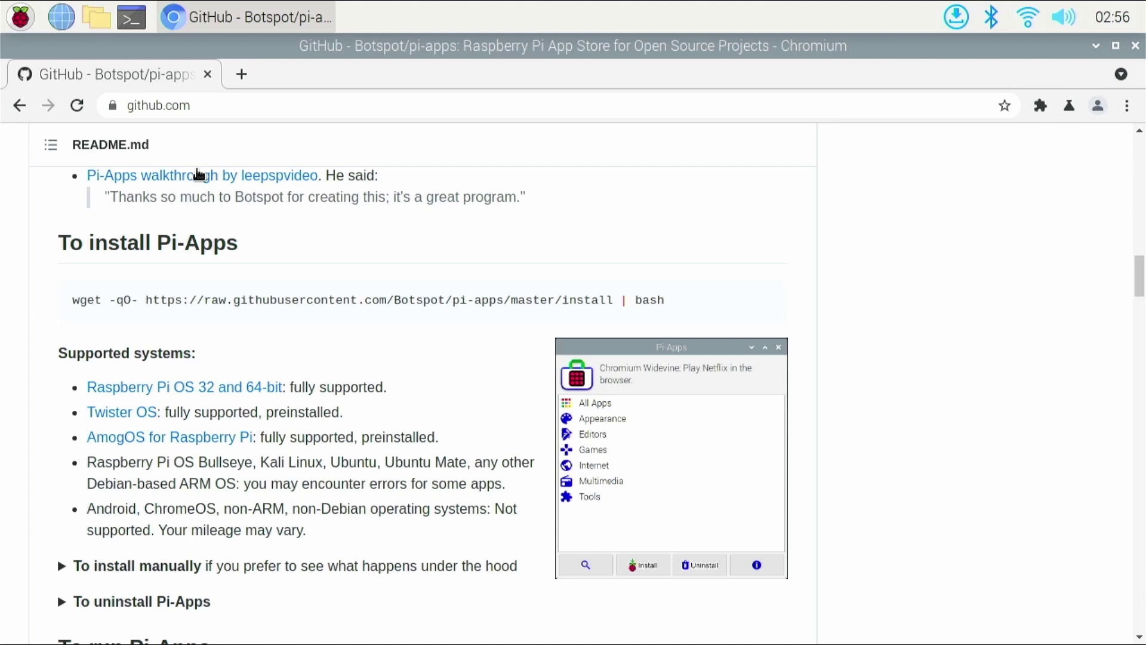
- In a new terminal, close Chromium, then paste and run the Pi-Apps wget install command
click(142, 25)
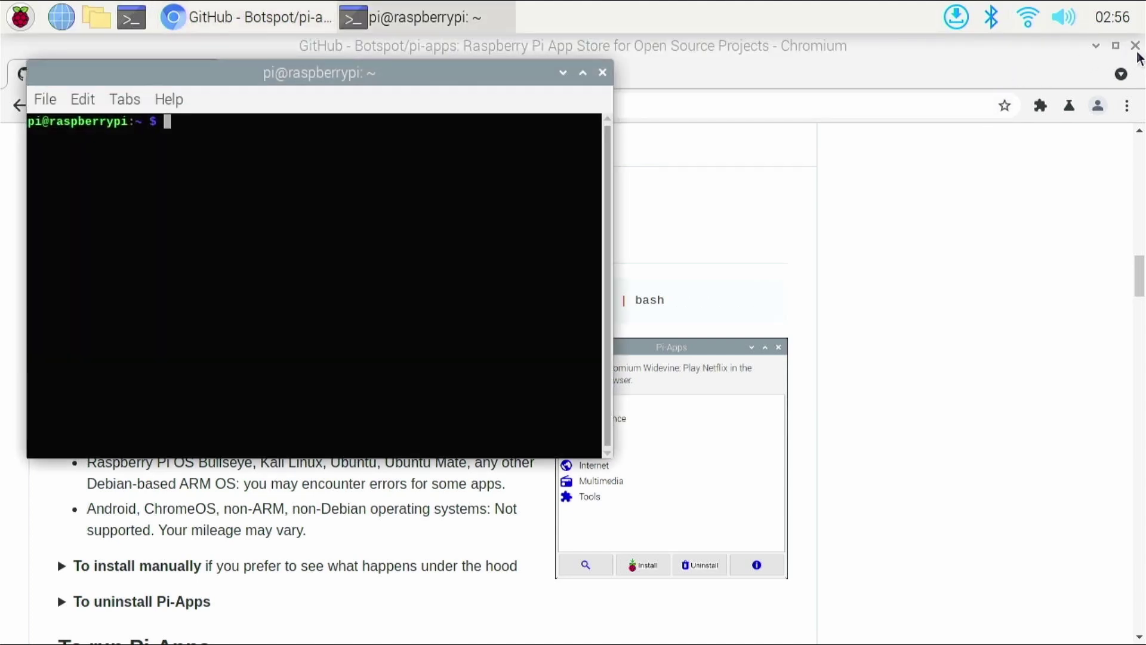
click(1136, 46)
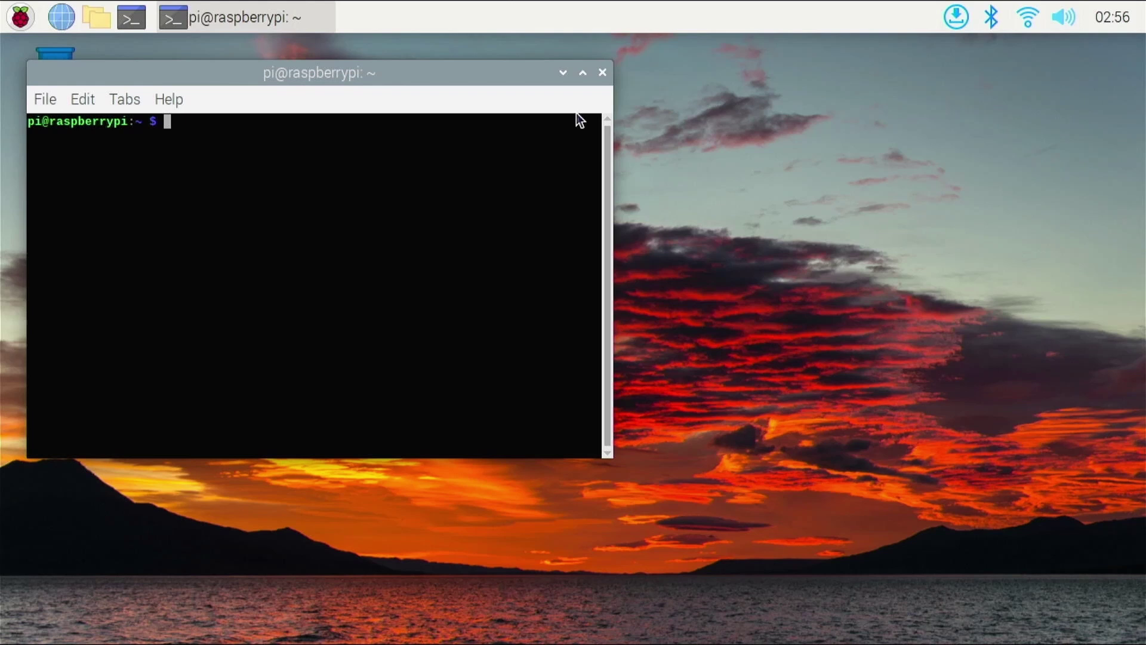
drag(375, 74, 624, 109)
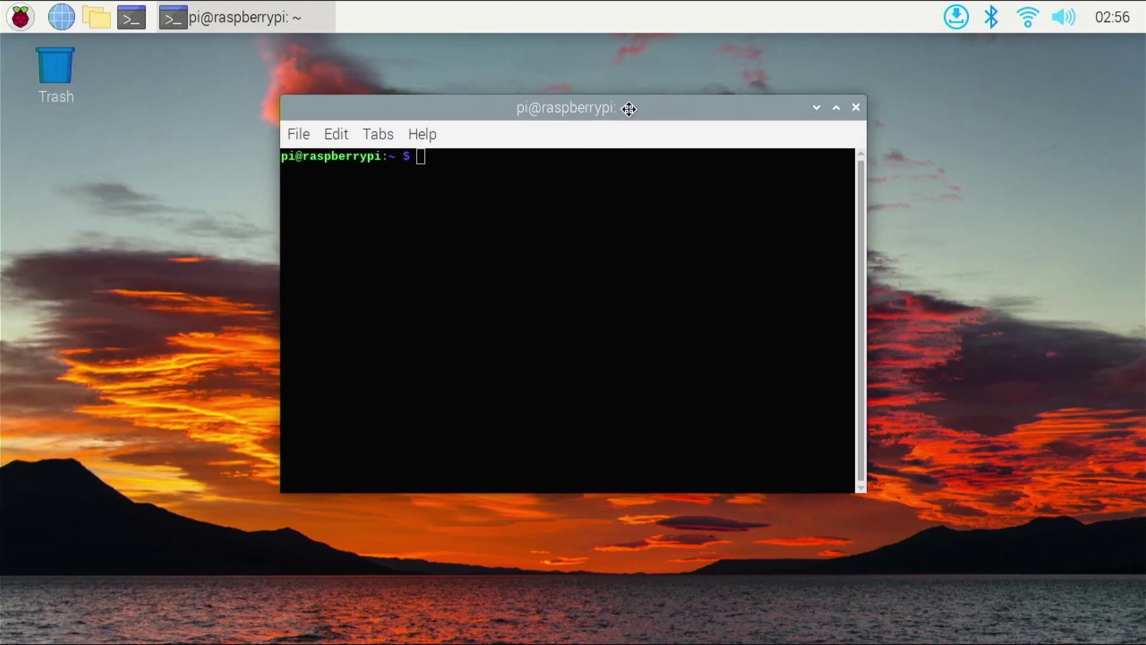
right_click(530, 240)
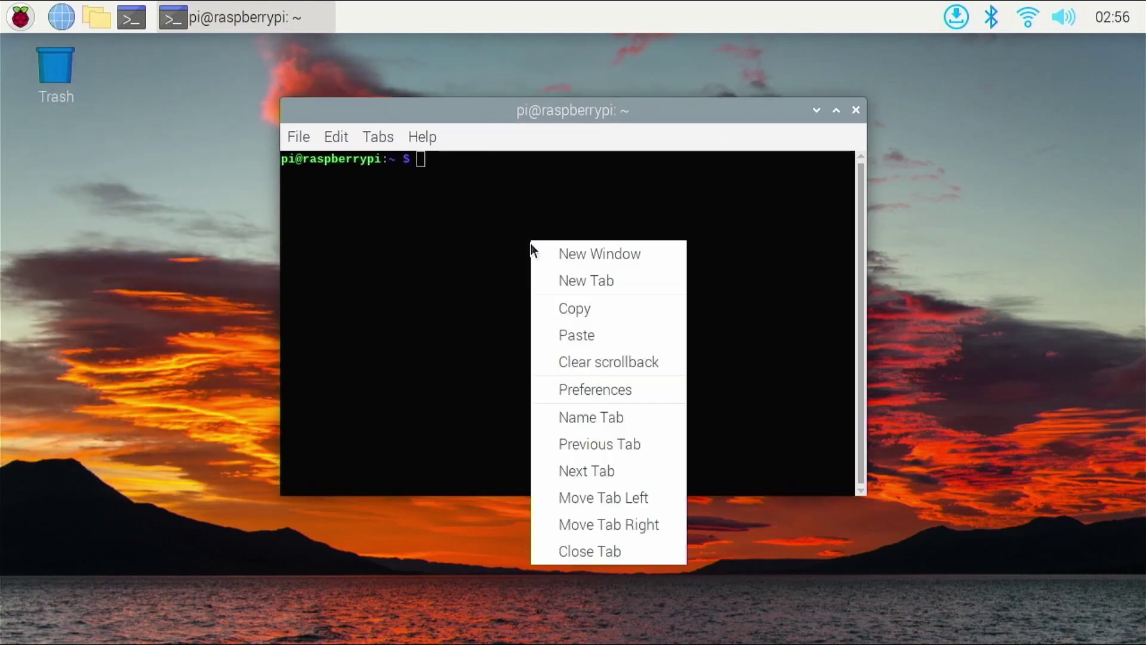
click(572, 336)
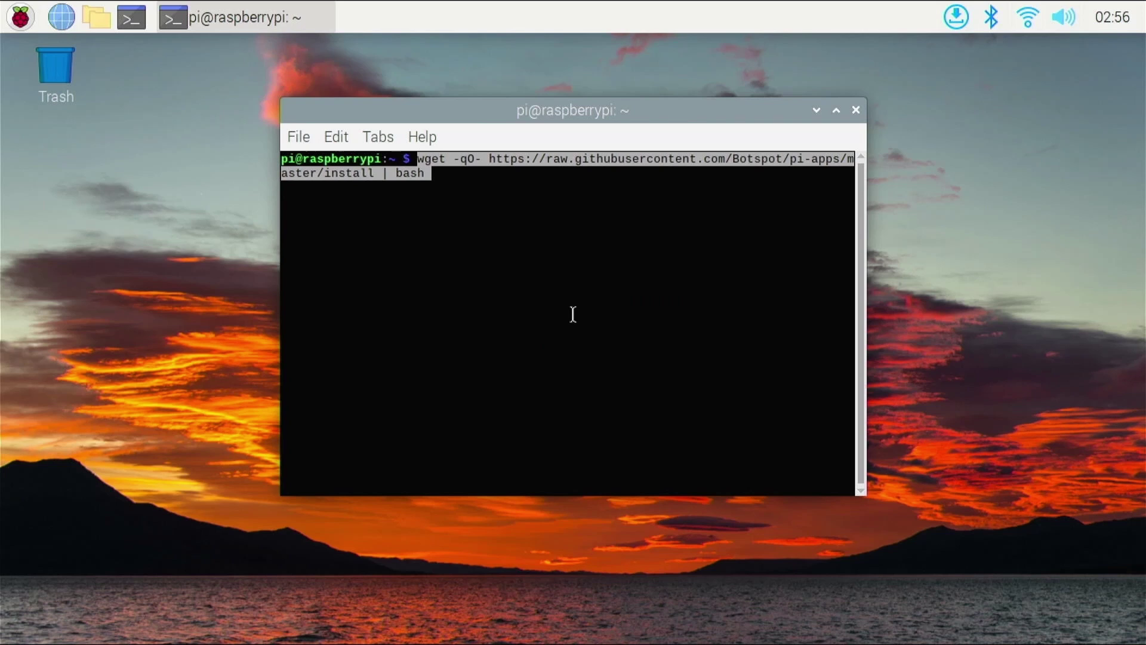
key(Return)
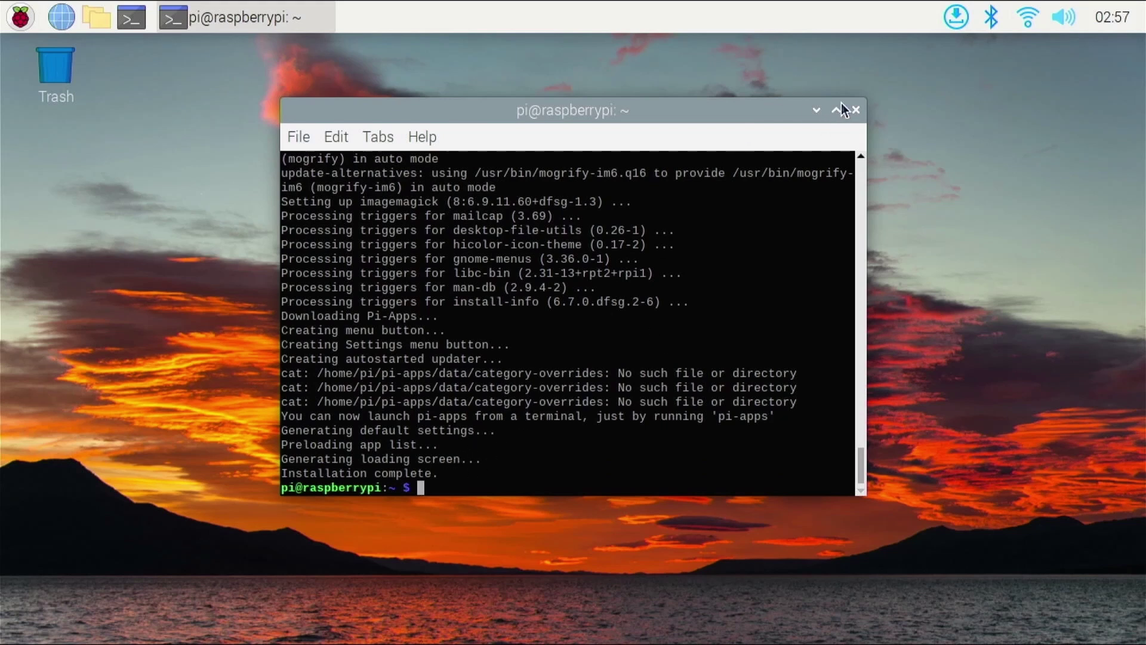
- Launch Pi-Apps from the Accessories menu and select Box86 in the Tools category
click(858, 111)
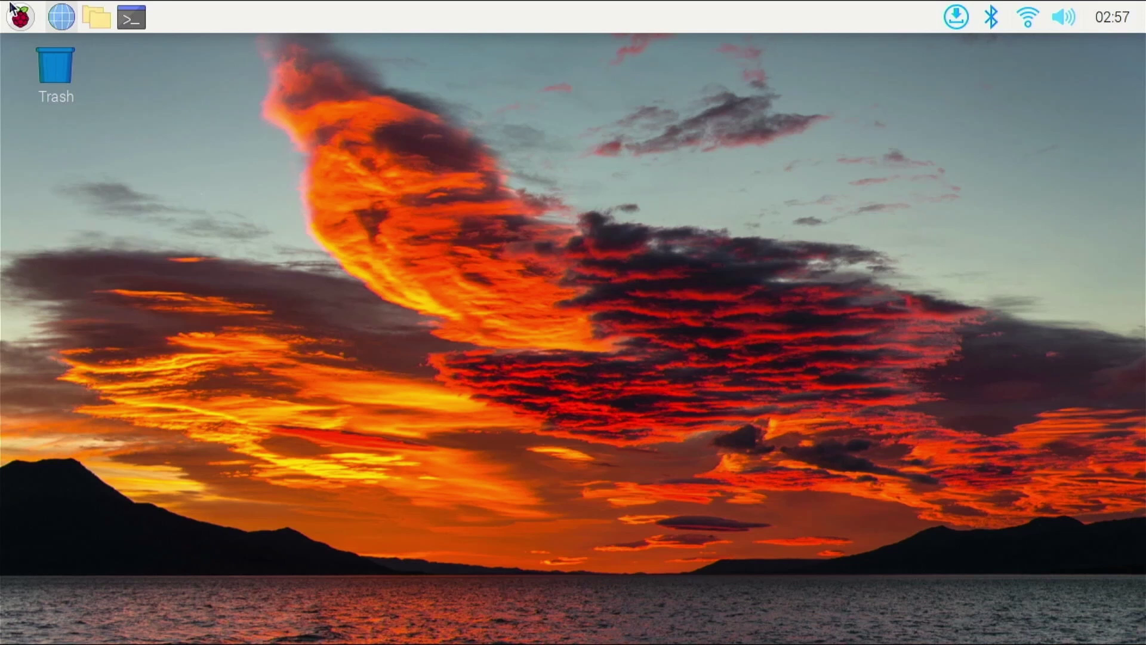
click(20, 16)
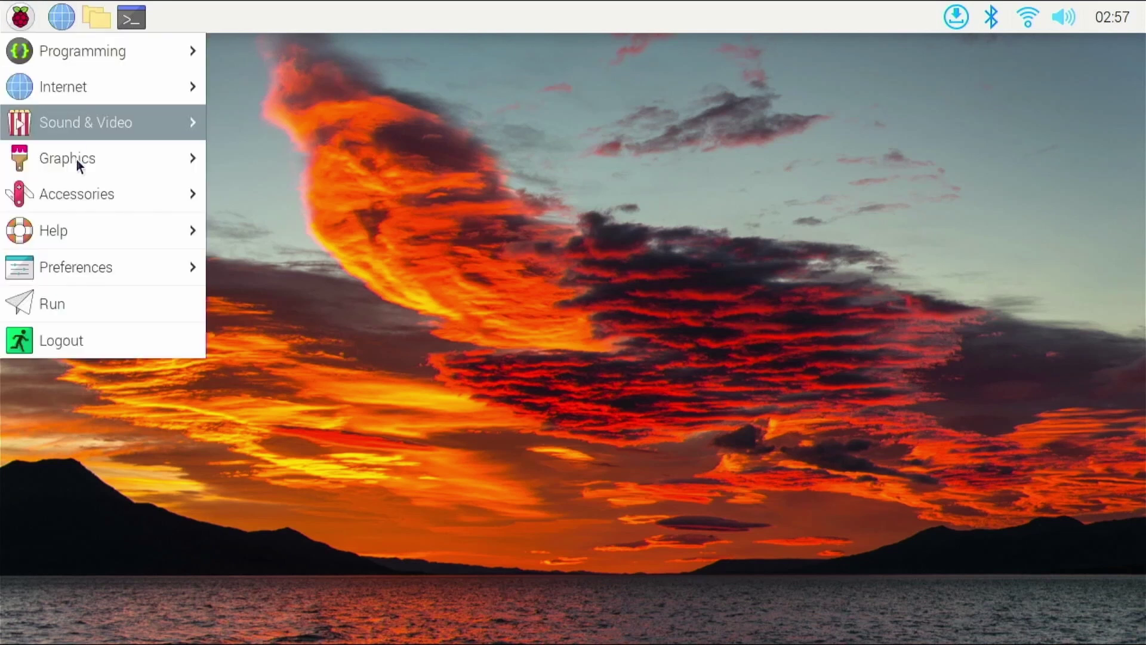
mouse_move(95, 207)
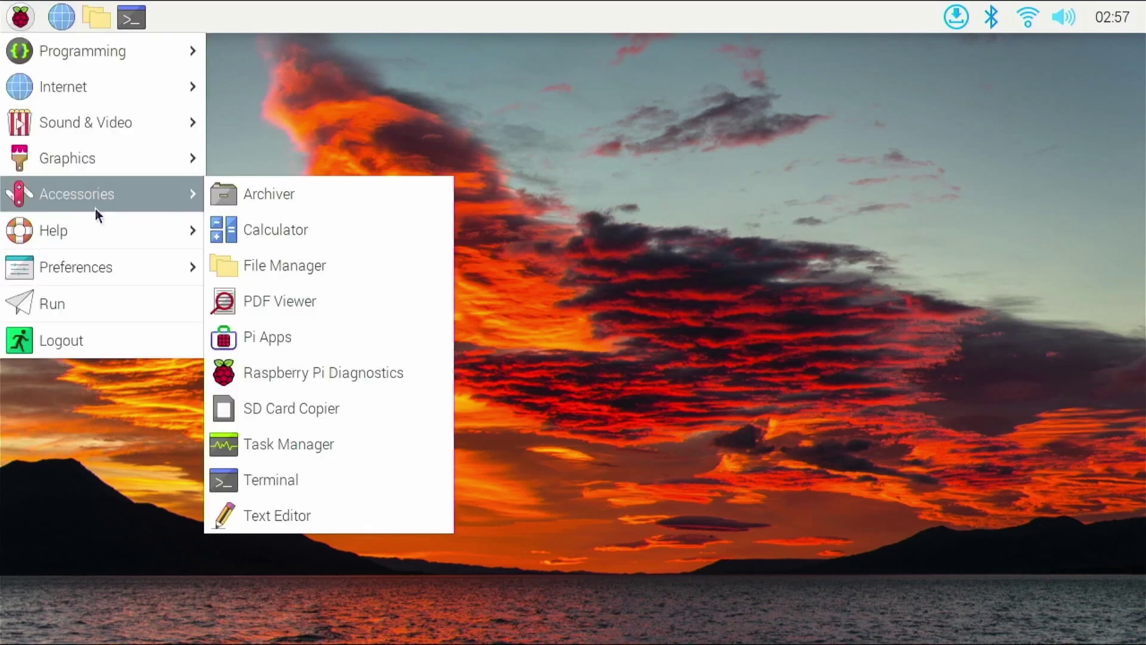
click(242, 331)
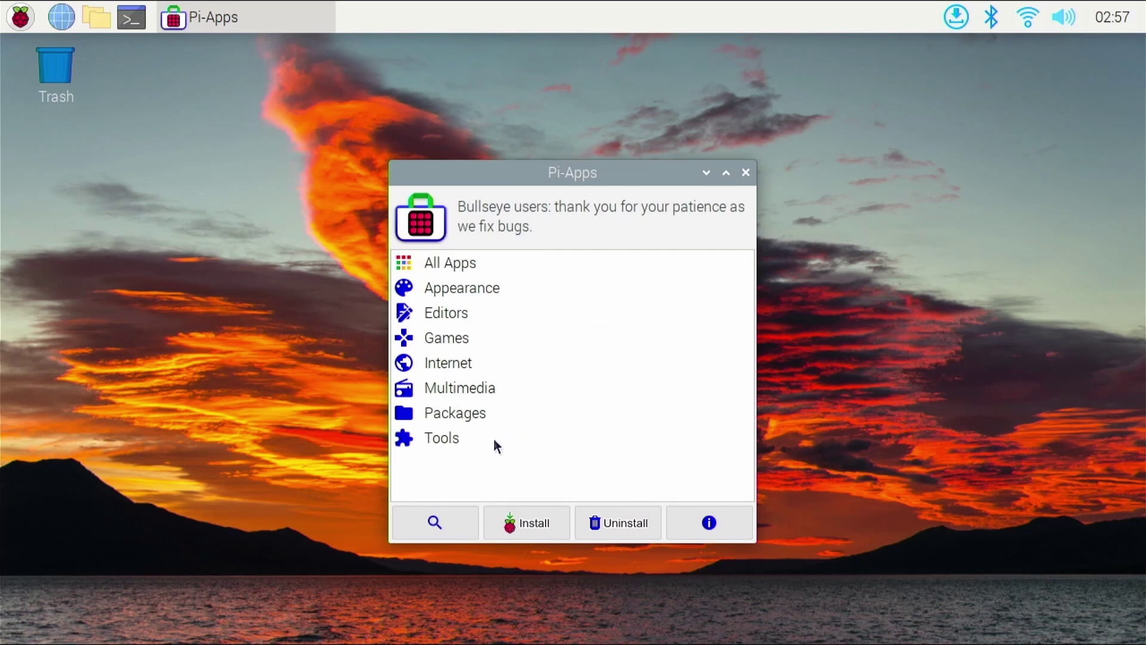
double_click(448, 440)
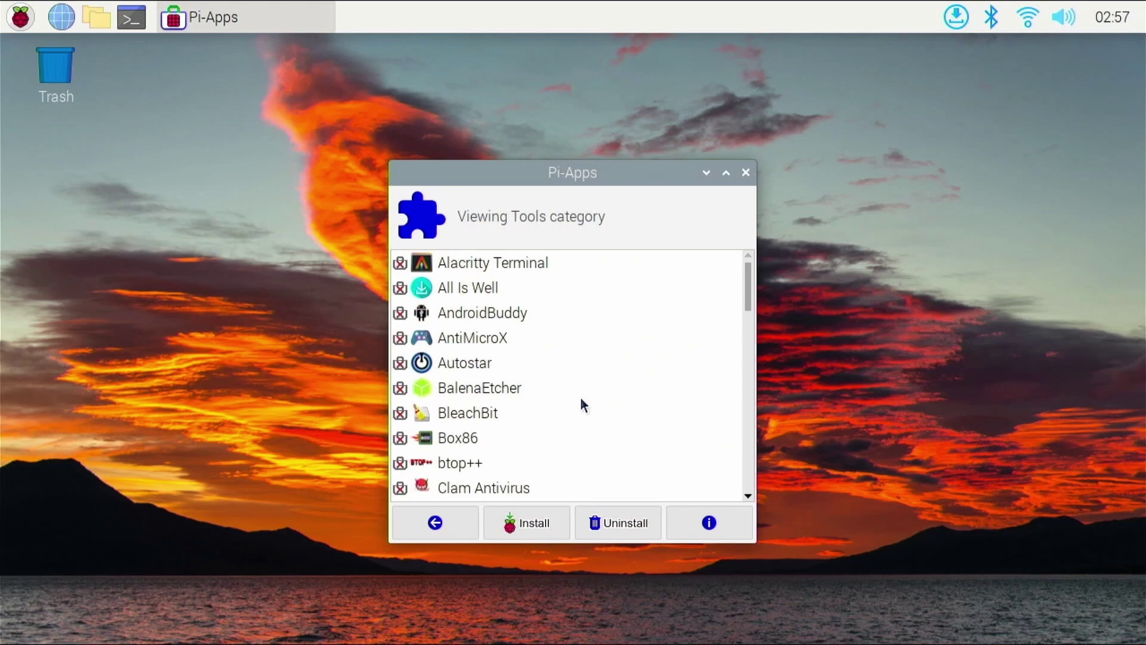
click(509, 448)
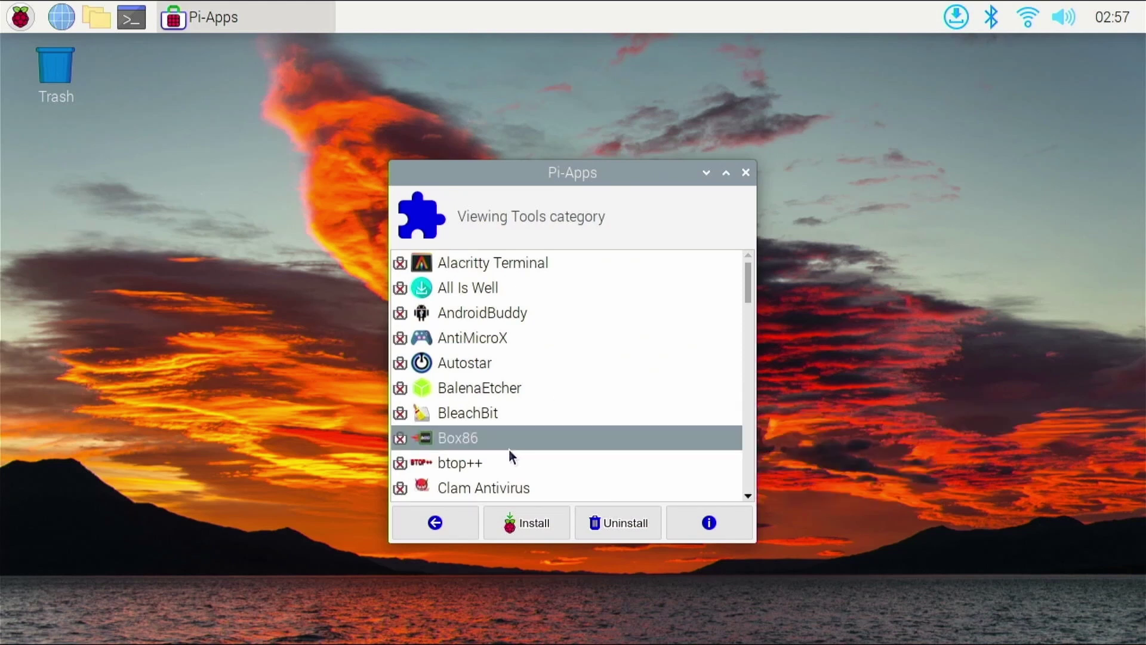
- Install Box86 and close its installer window once it finishes
click(538, 525)
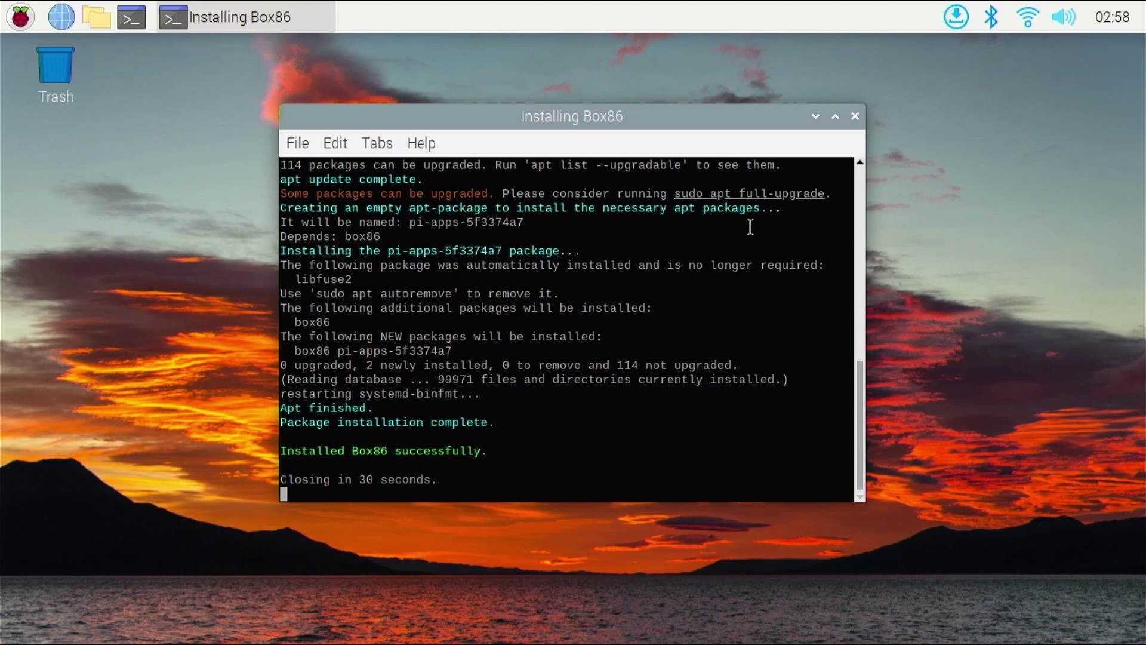
click(849, 118)
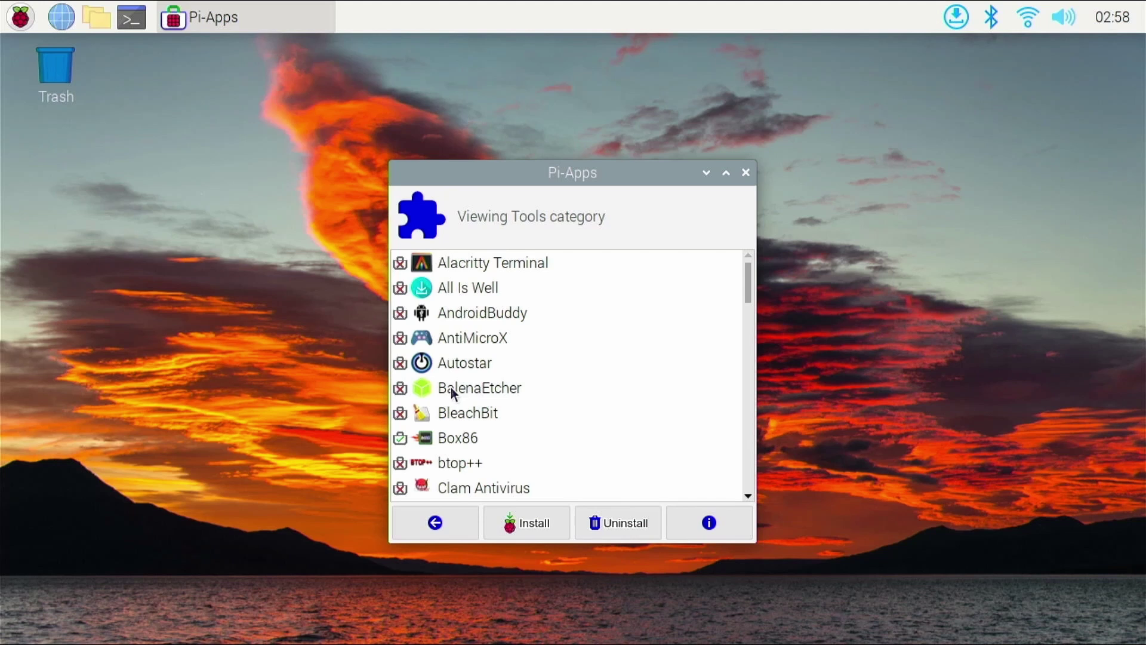
- Run box86 in a new terminal to confirm it prints its v0.2.5 version and usage help
click(441, 431)
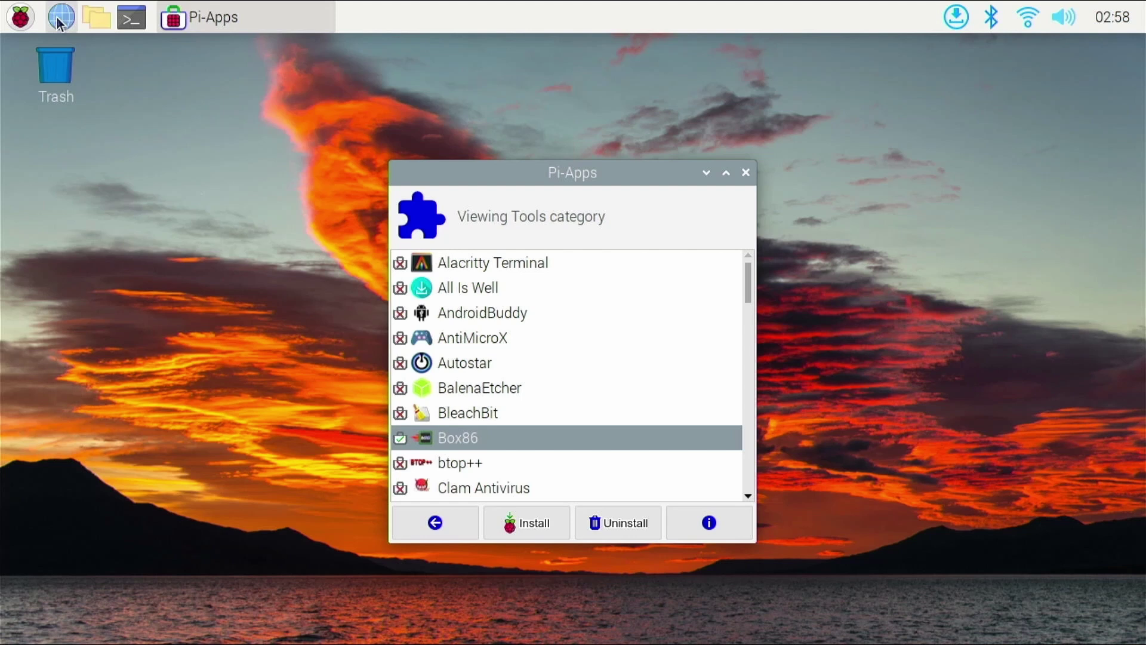
click(123, 24)
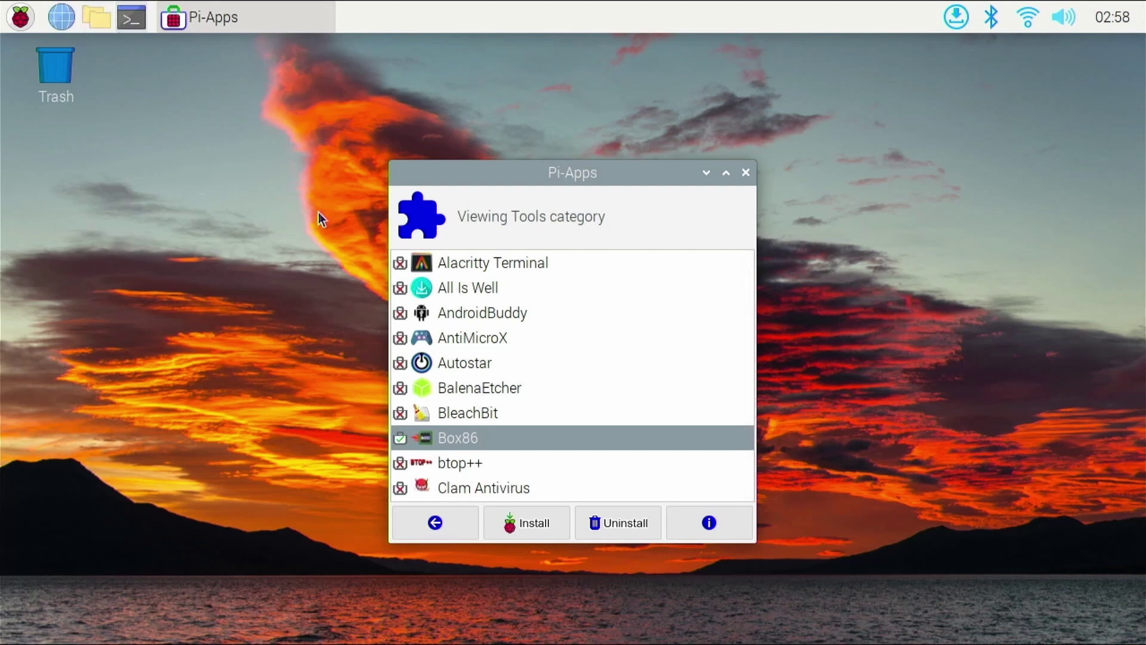
text(box86)
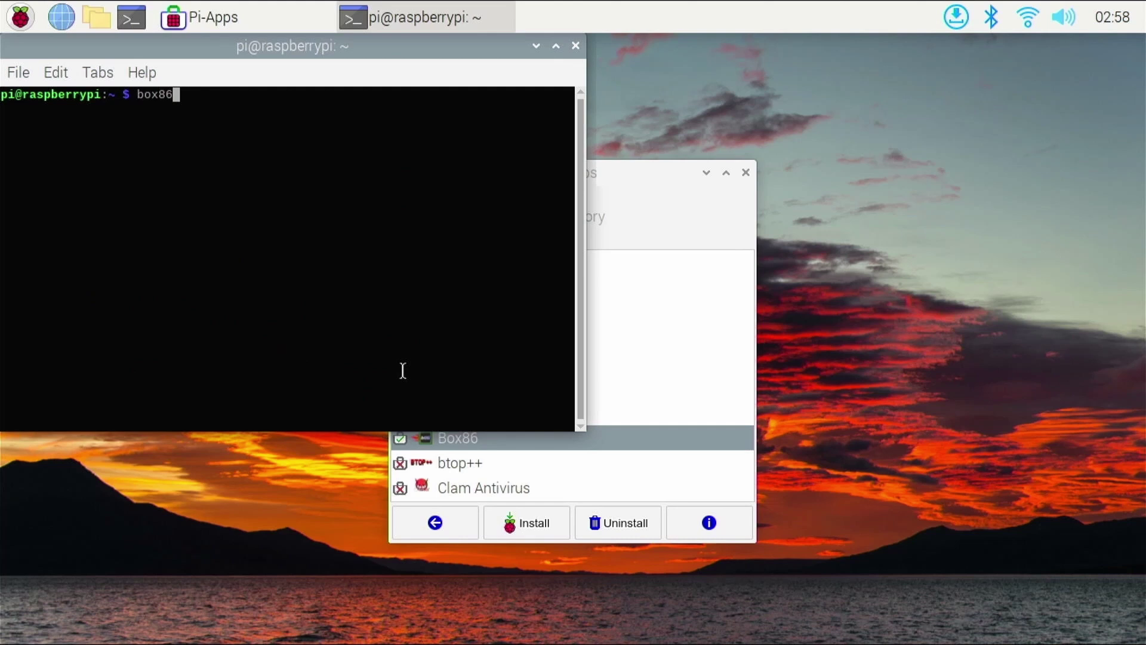
key(Return)
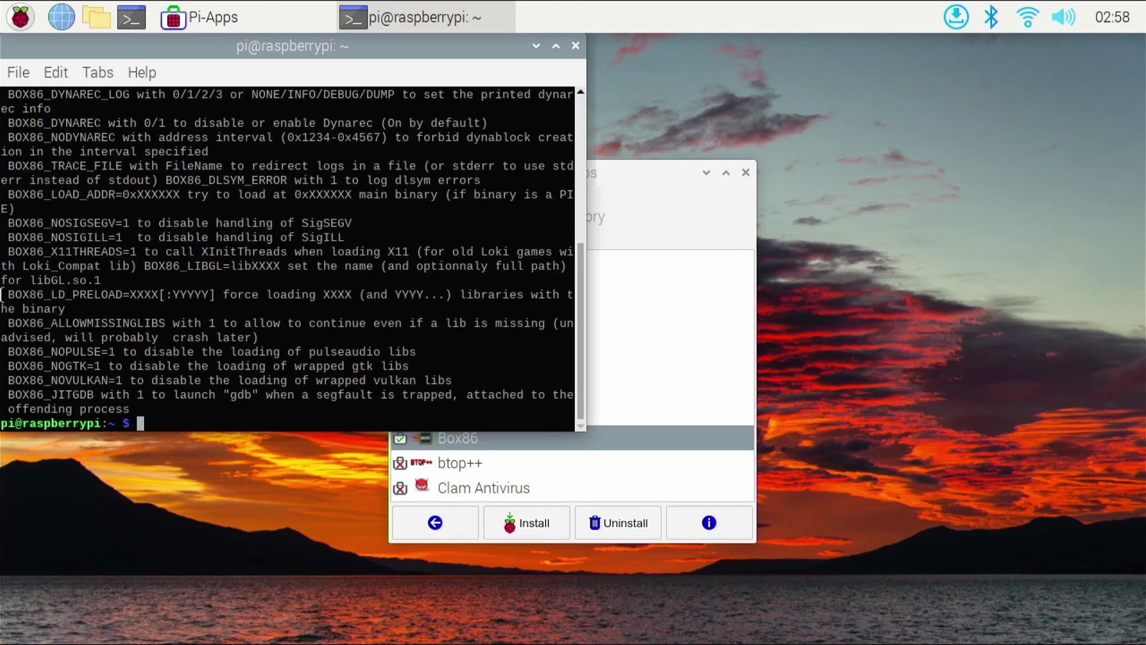
scroll(42, 319, up, 6)
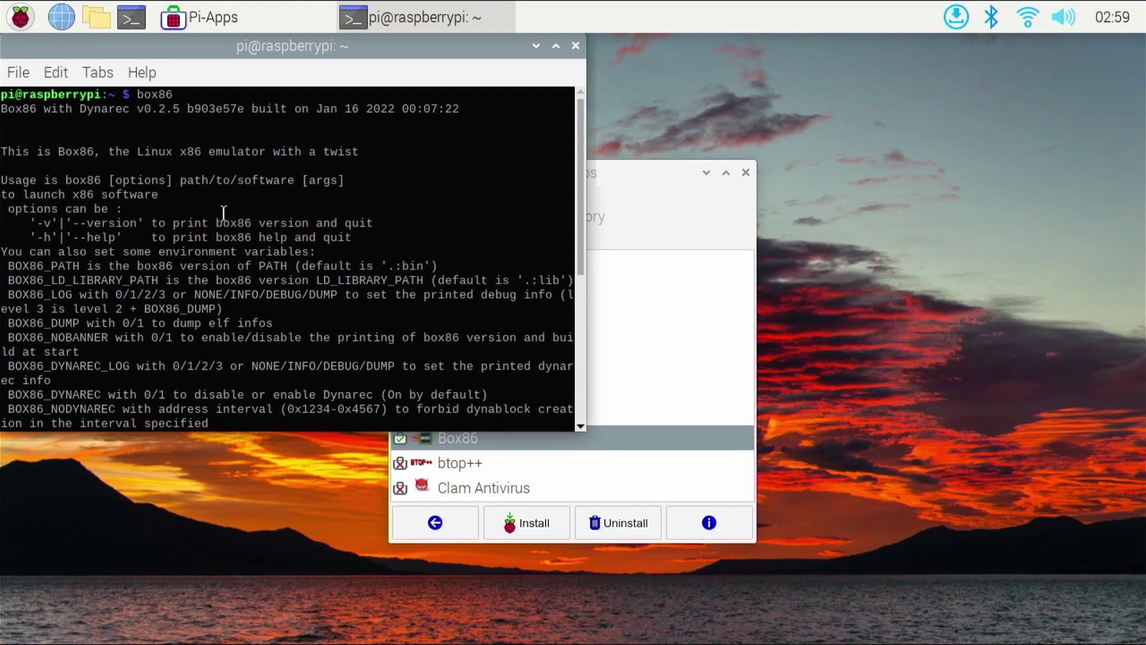
scroll(261, 234, down, 5)
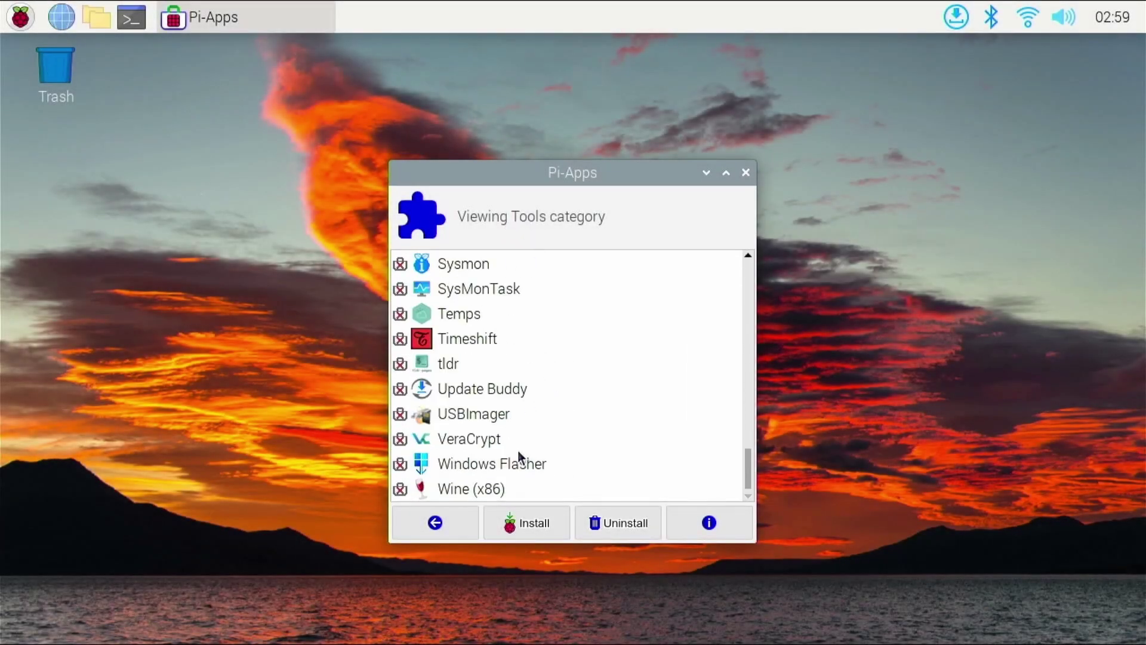
- Select Wine (x86) at the bottom of the Tools list and install it
click(502, 485)
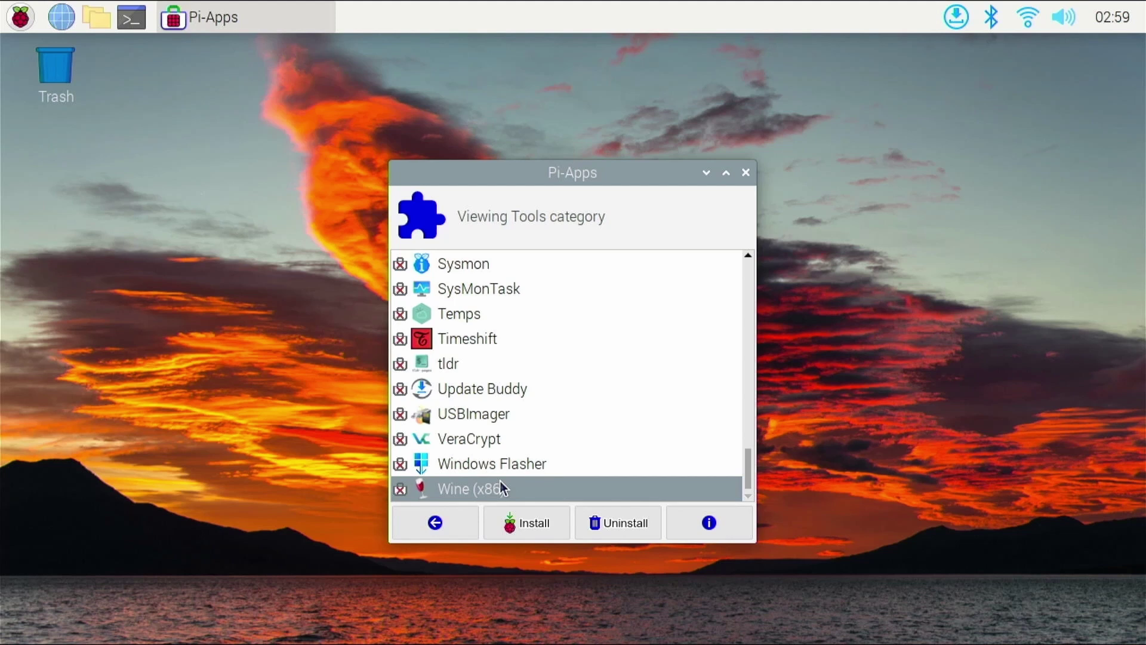
click(514, 520)
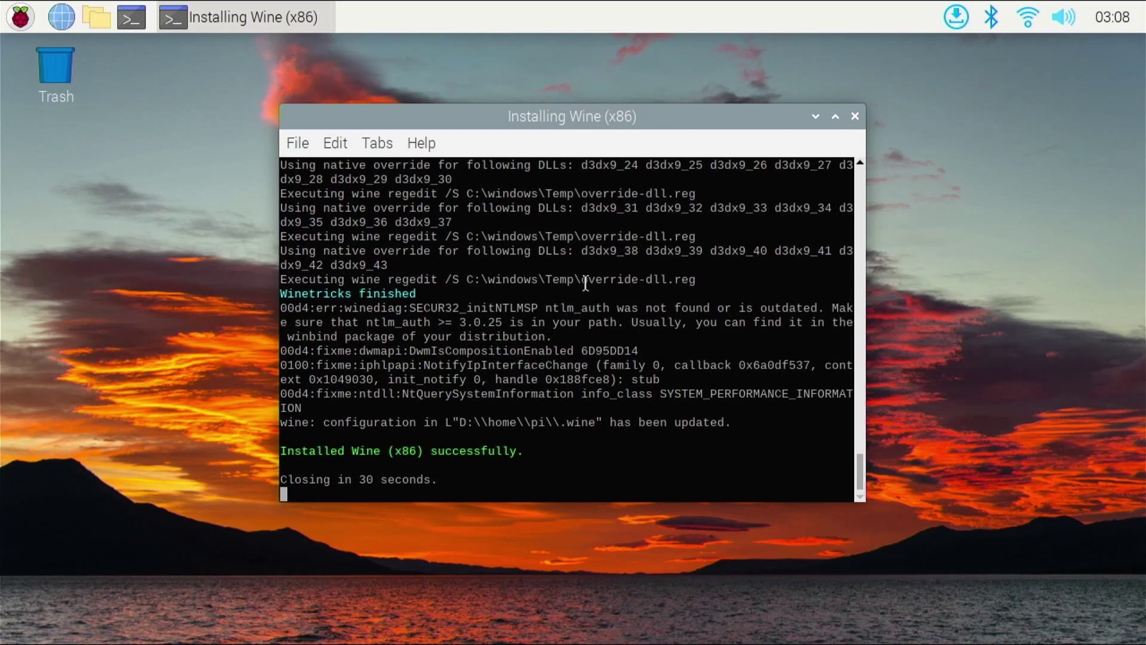
- Close the Wine (x86) installer terminal after it reports a successful install
click(854, 117)
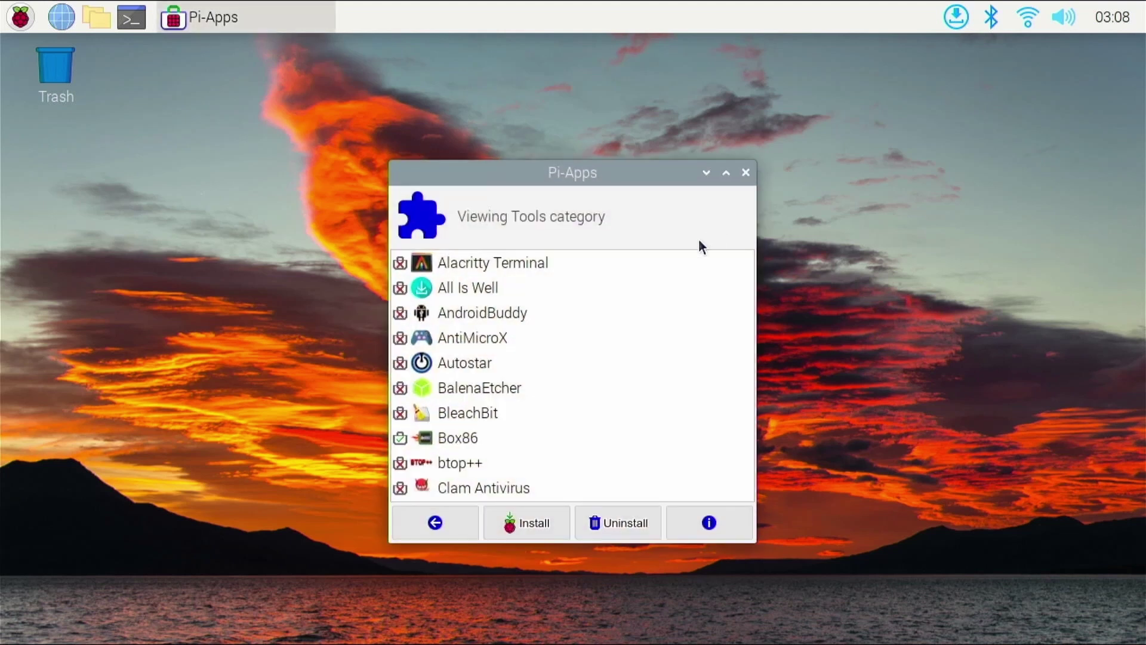
- Scroll through the Tools list, then close the Pi-Apps store window
scroll(667, 378, down, 3)
scroll(667, 377, down, 3)
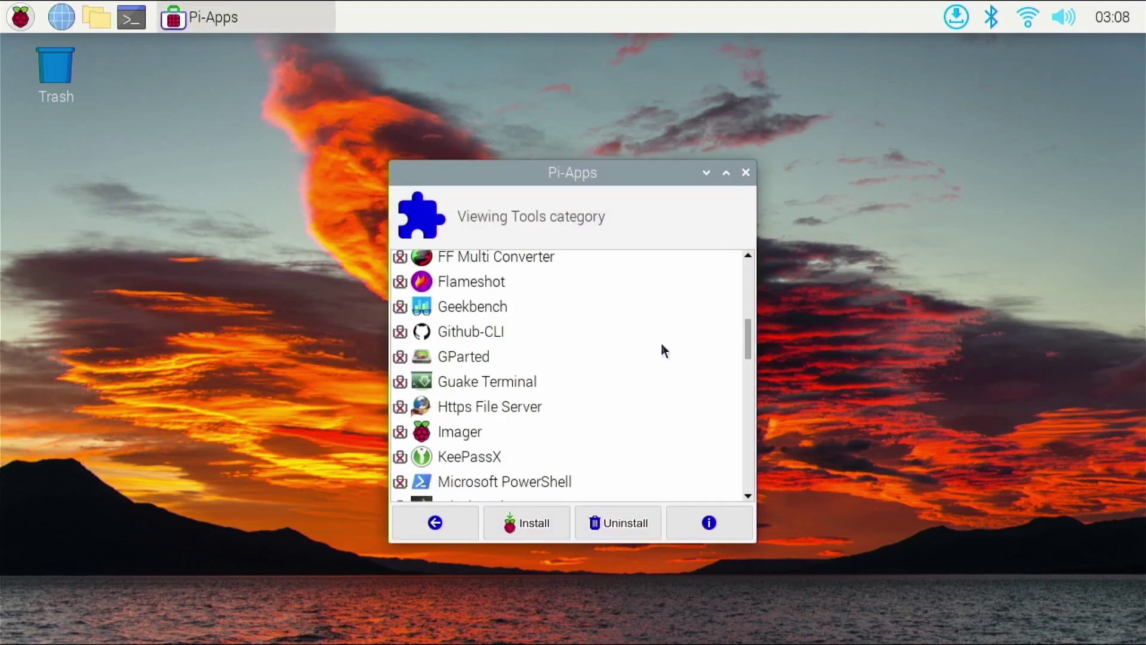
scroll(648, 356, up, 5)
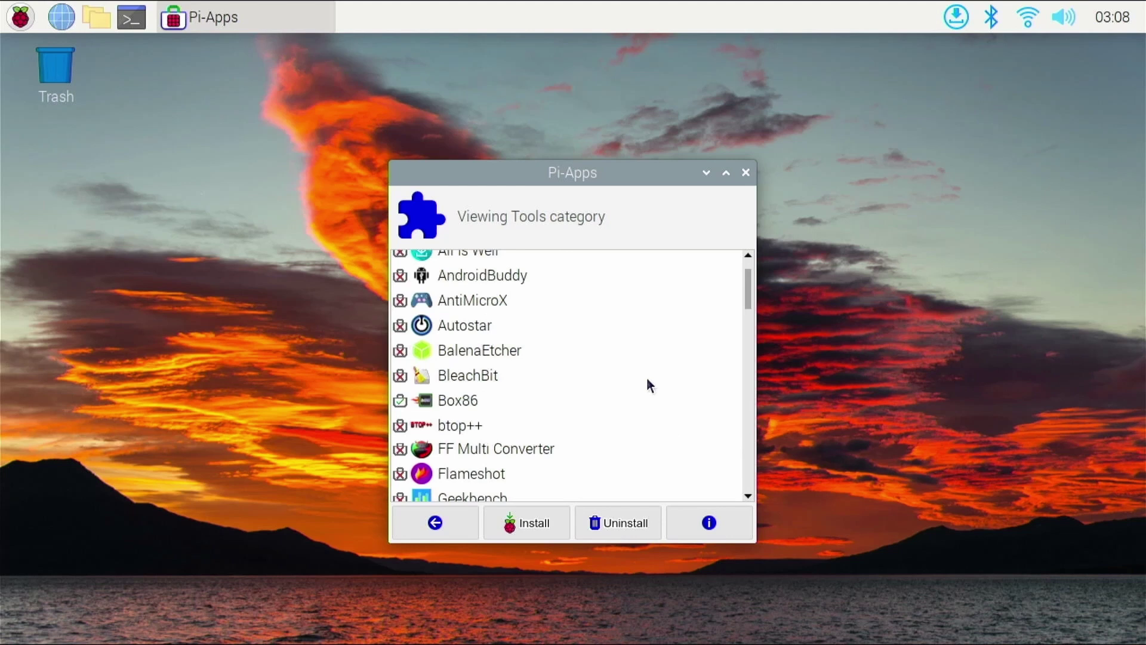
scroll(650, 385, up, 1)
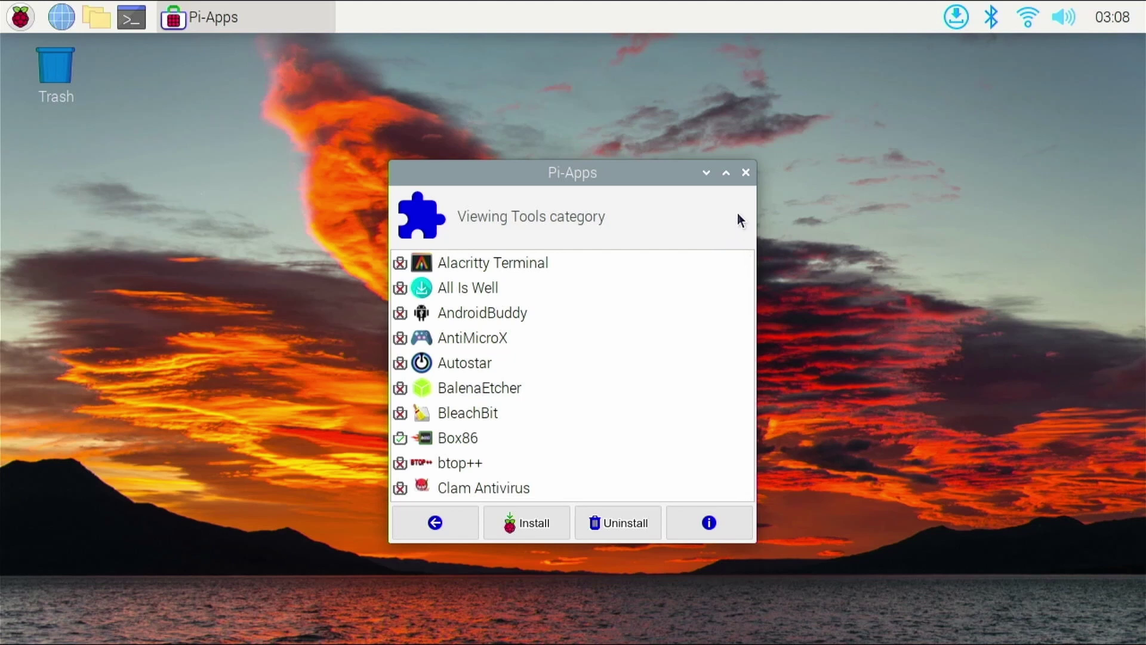
click(747, 173)
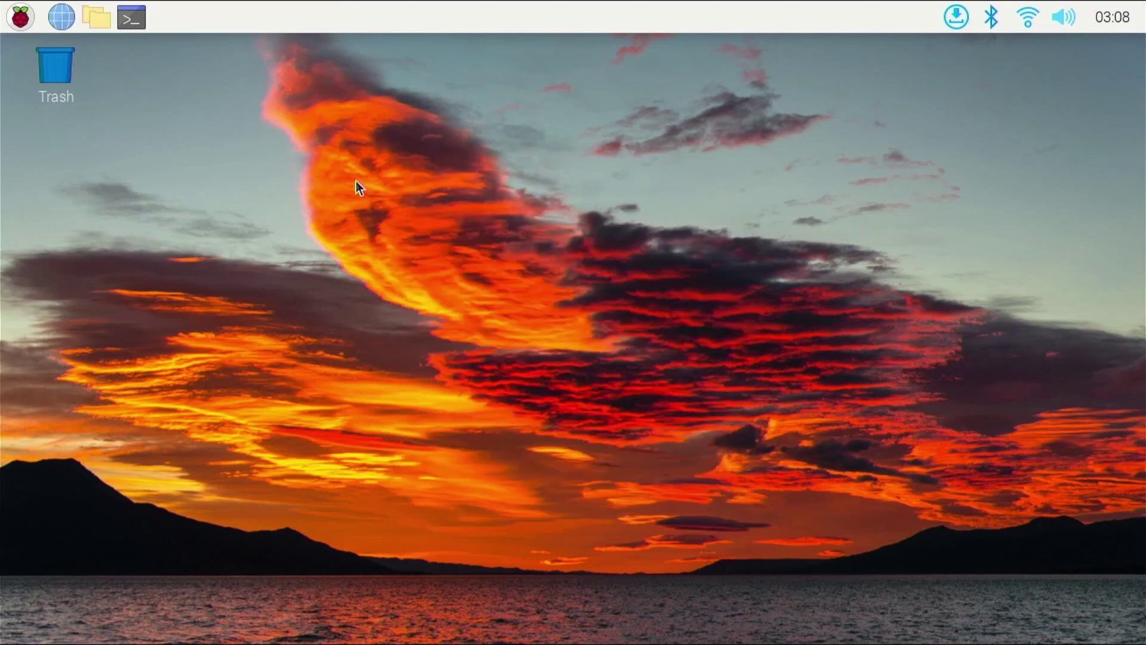
- Relaunch Pi-Apps from the Raspberry Pi menu's Accessories submenu
click(18, 17)
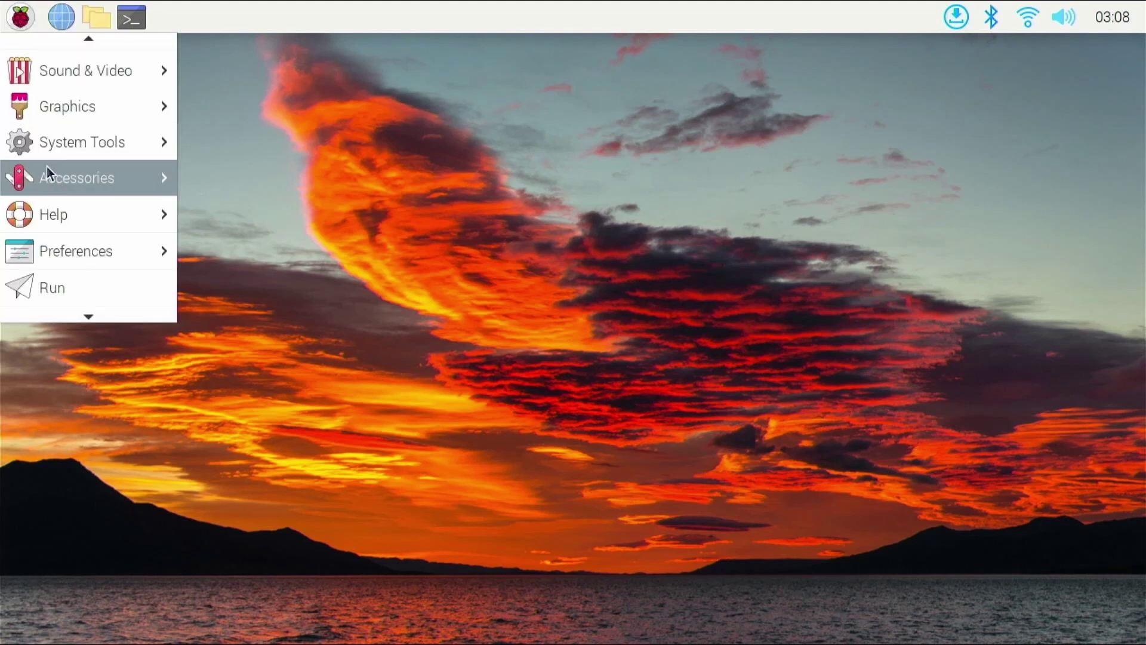
mouse_move(51, 174)
mouse_move(73, 142)
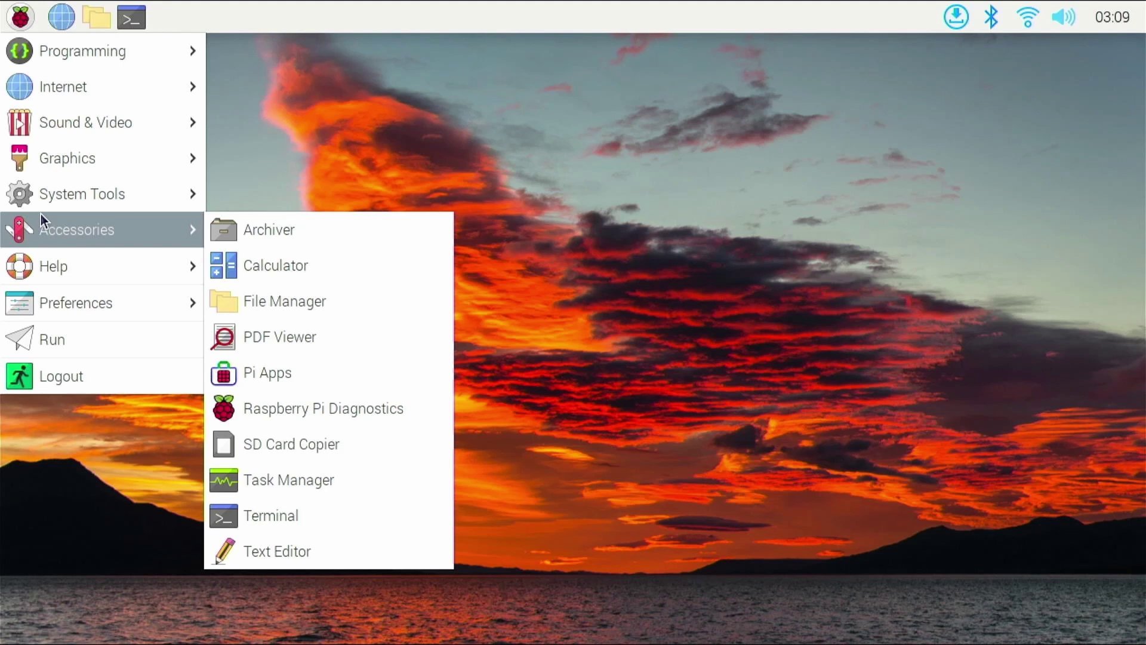
click(240, 374)
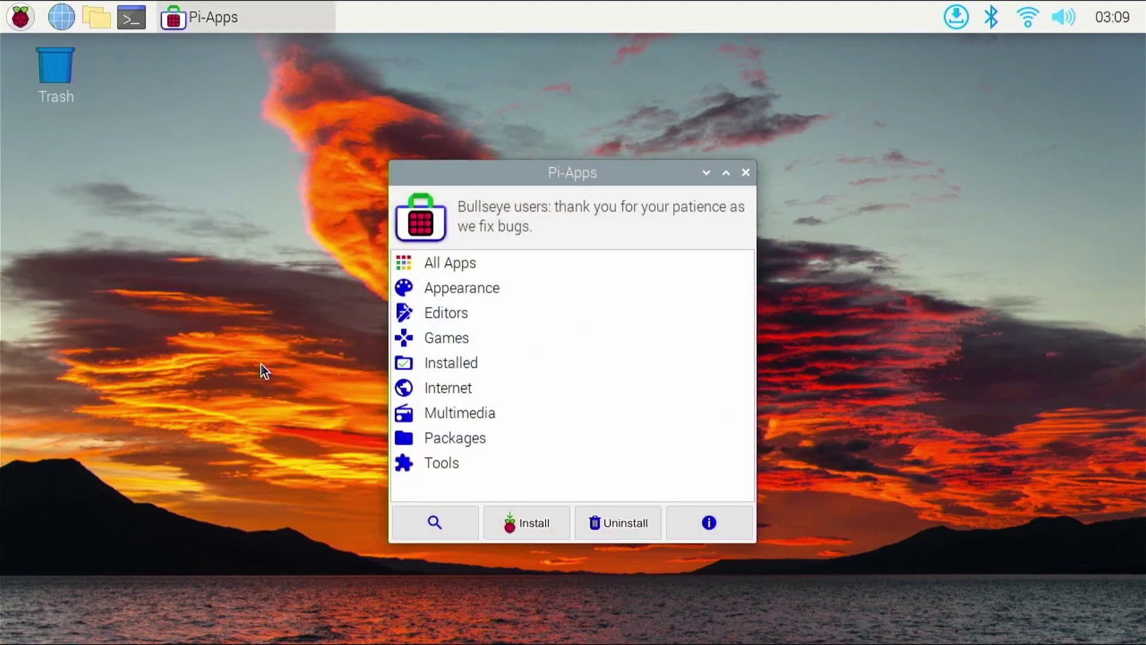
- Open the Internet category and select Zoom at the bottom of its app list
double_click(426, 387)
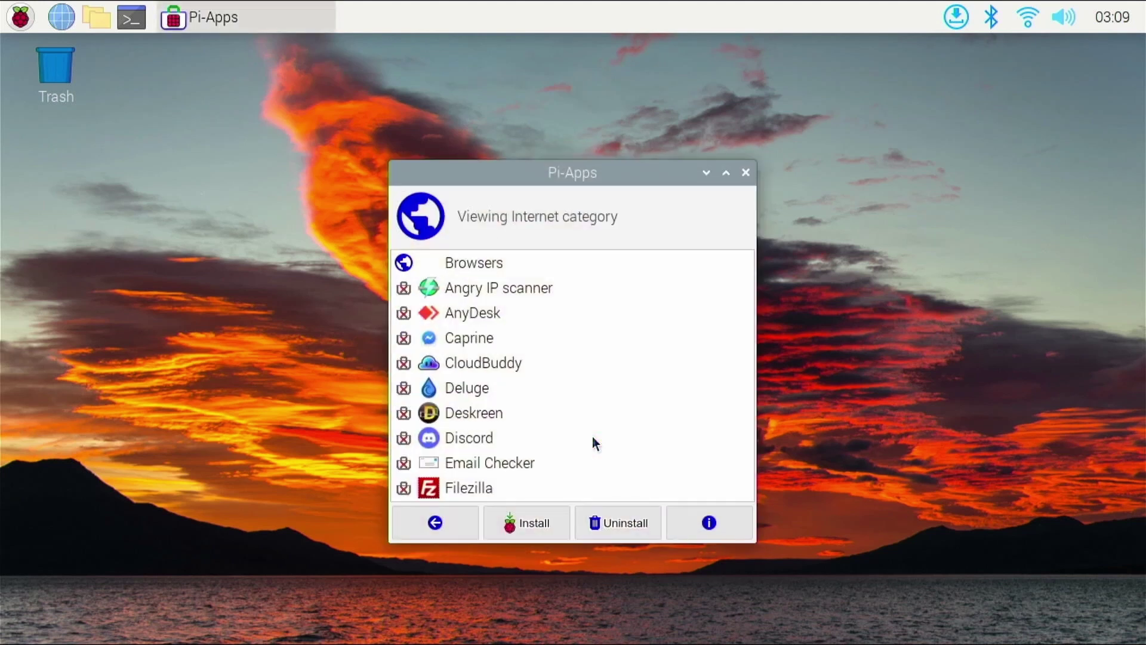
scroll(594, 443, down, 10)
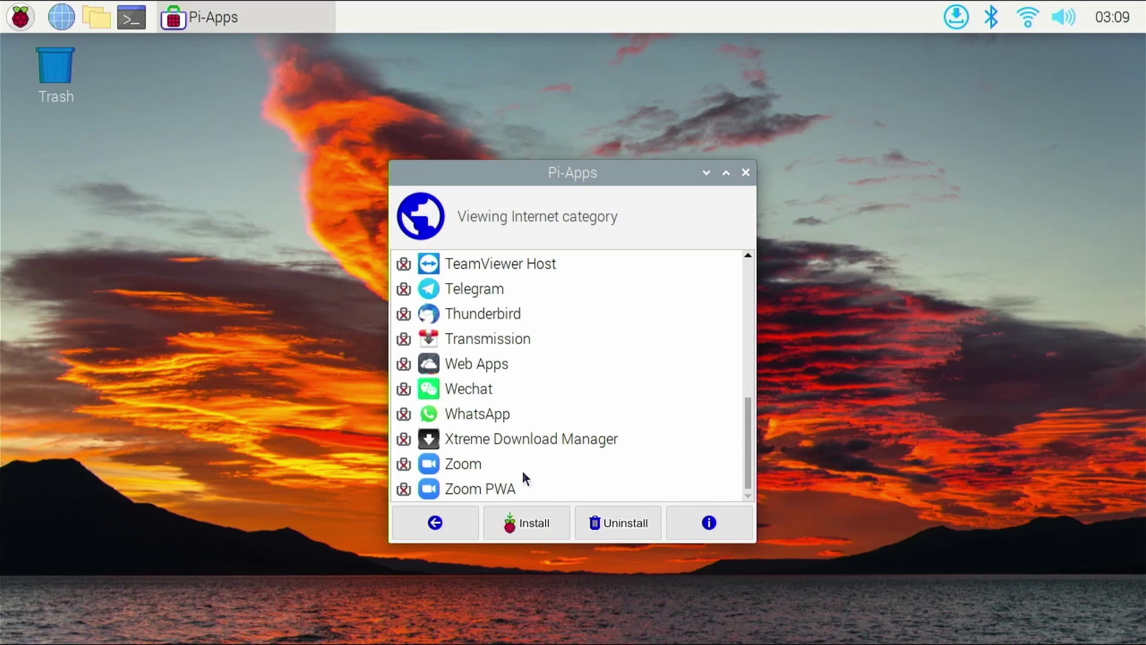
click(519, 470)
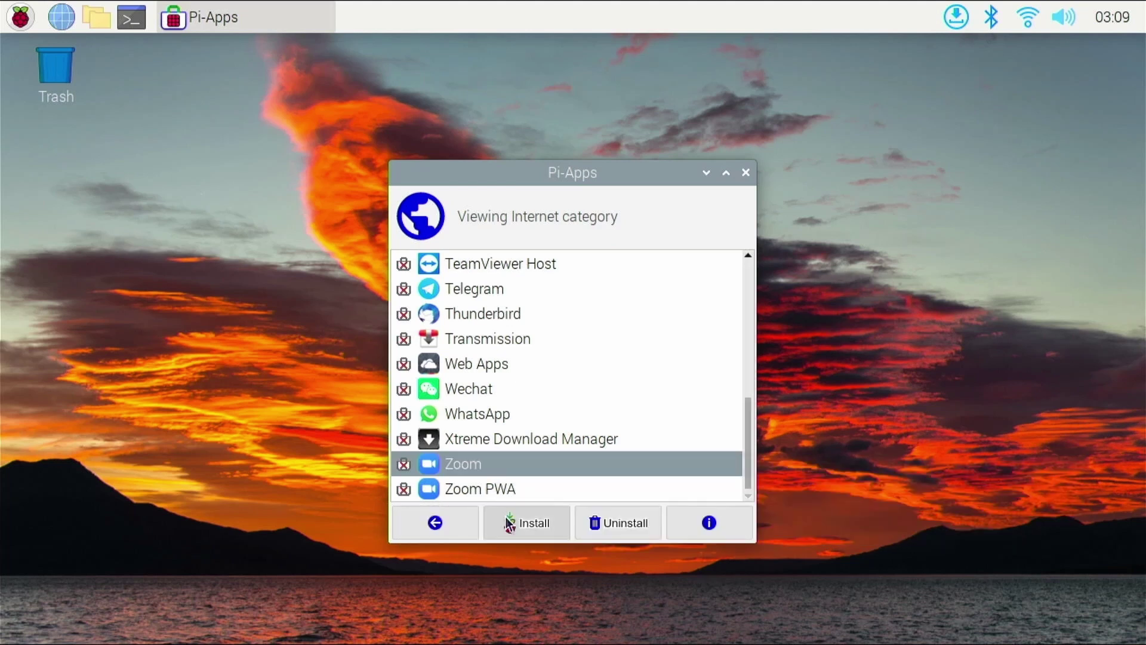
- Install Zoom and close the installer terminal once it reports 'Installed Zoom successfully'
click(506, 517)
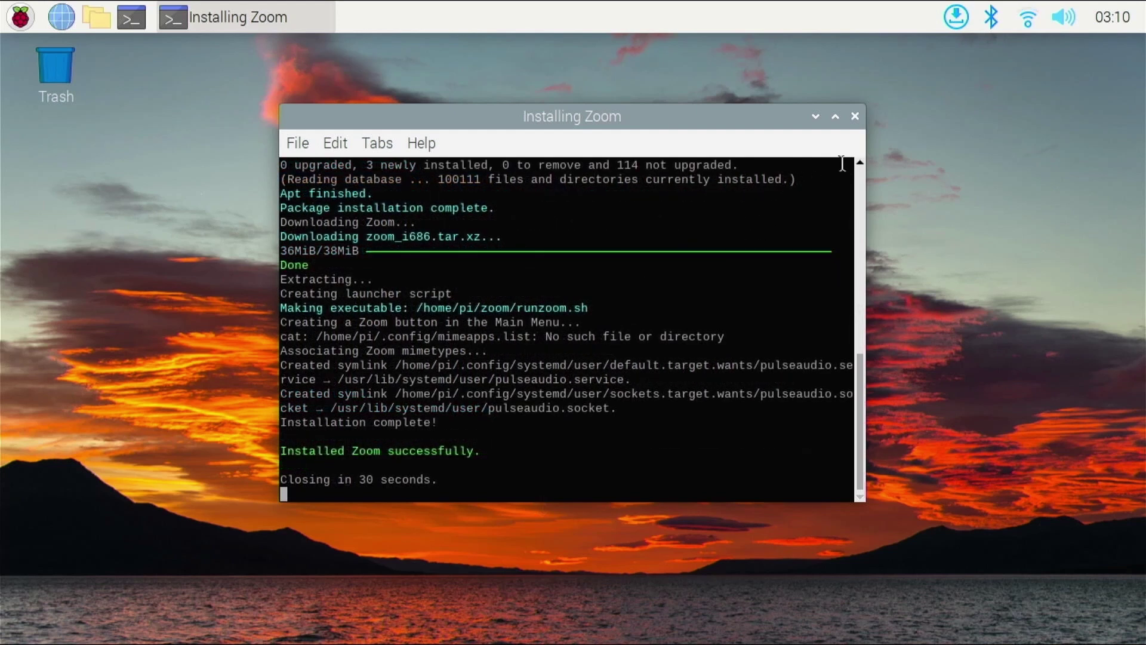
click(856, 117)
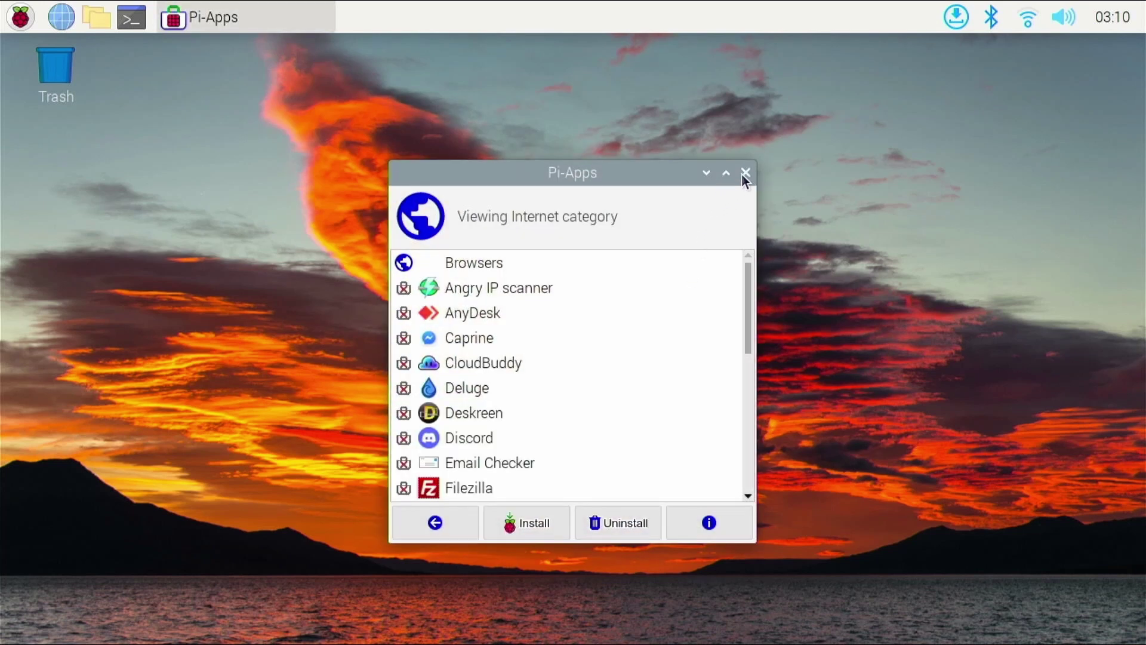
- Close Pi-Apps and start Zoom 5.4.2 from the Internet menu
click(745, 173)
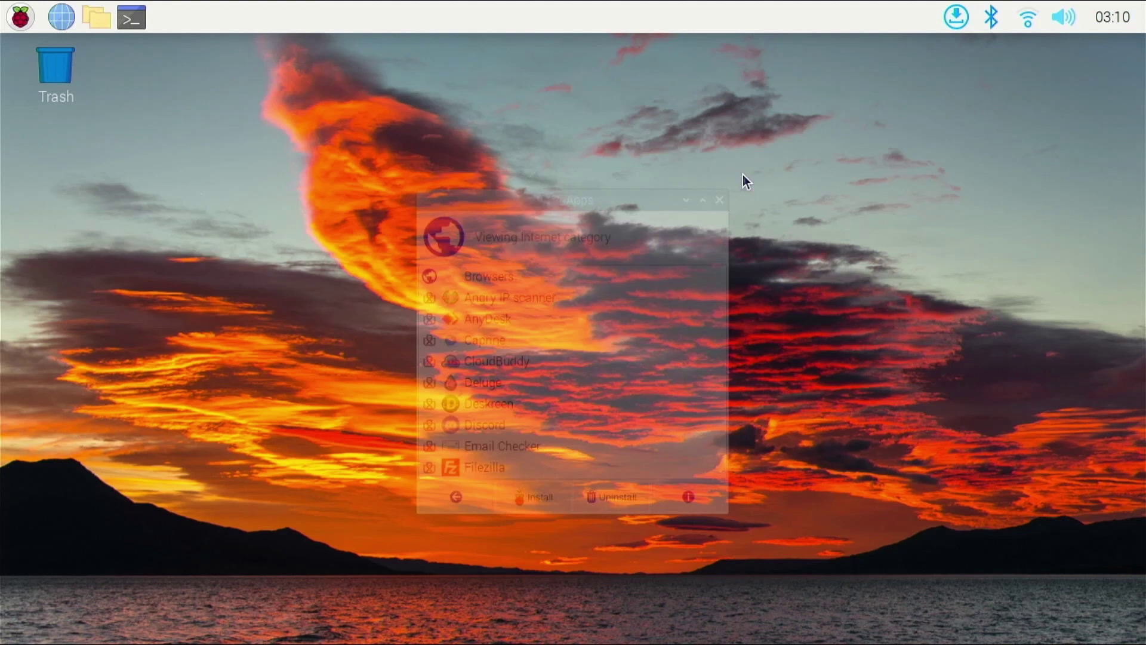
click(21, 16)
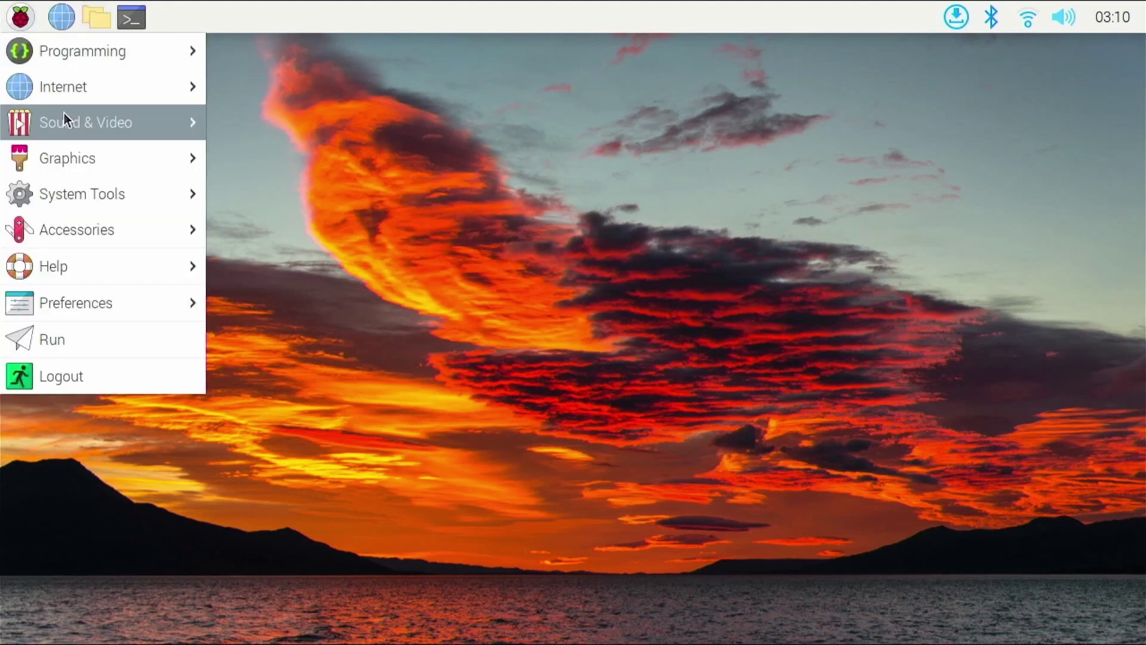
mouse_move(80, 92)
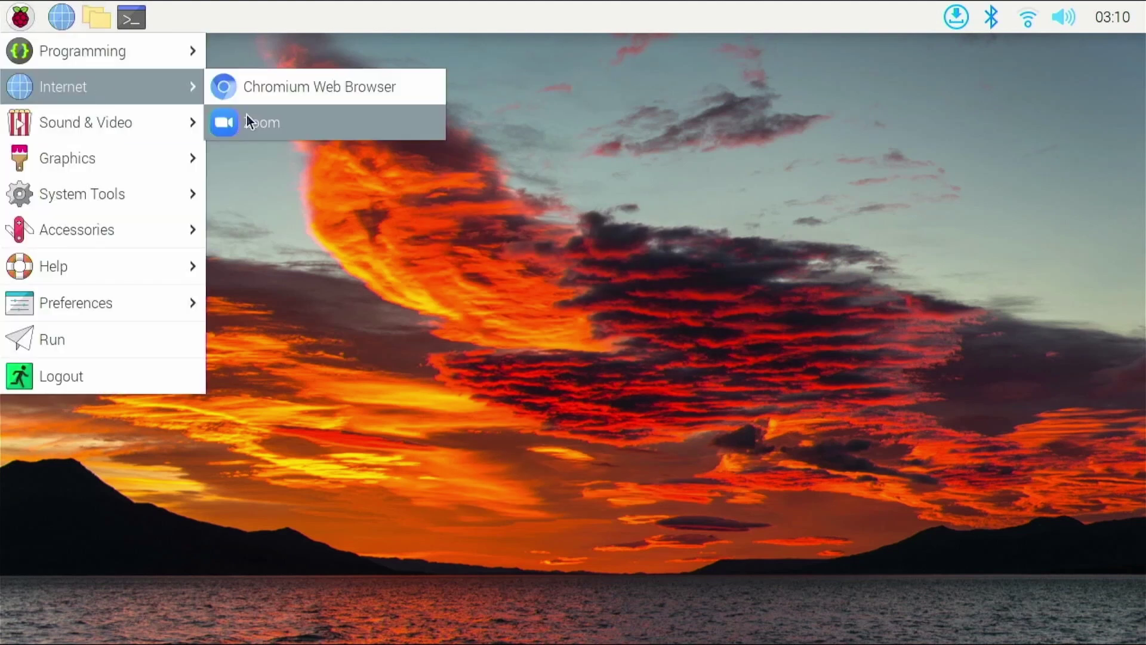
click(246, 115)
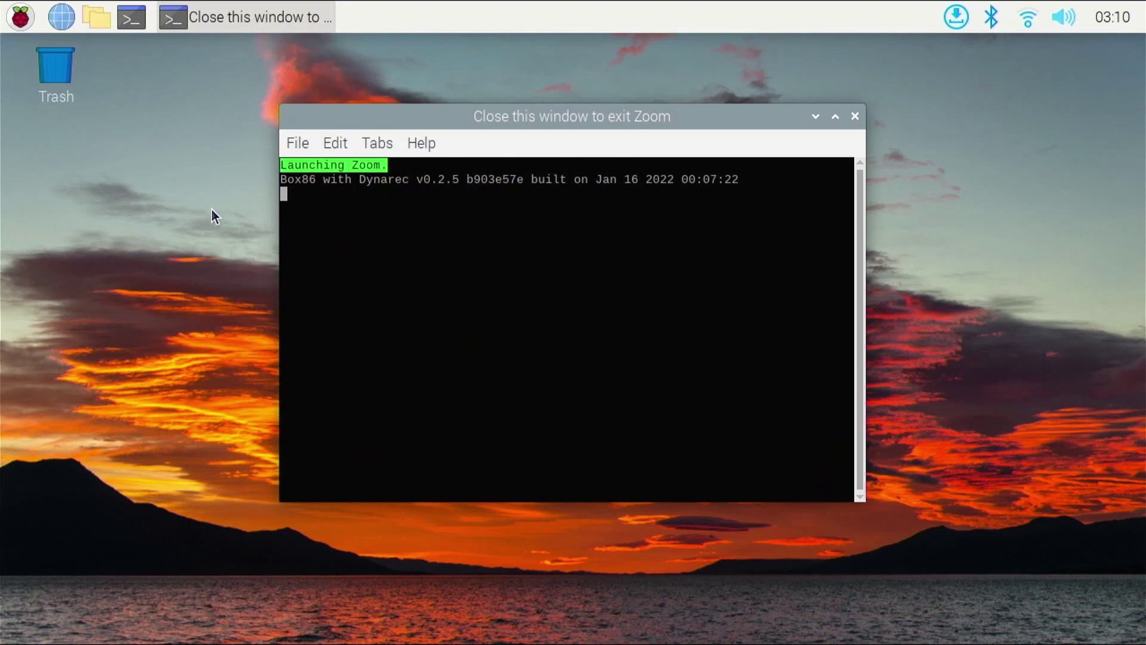
triple_click(303, 187)
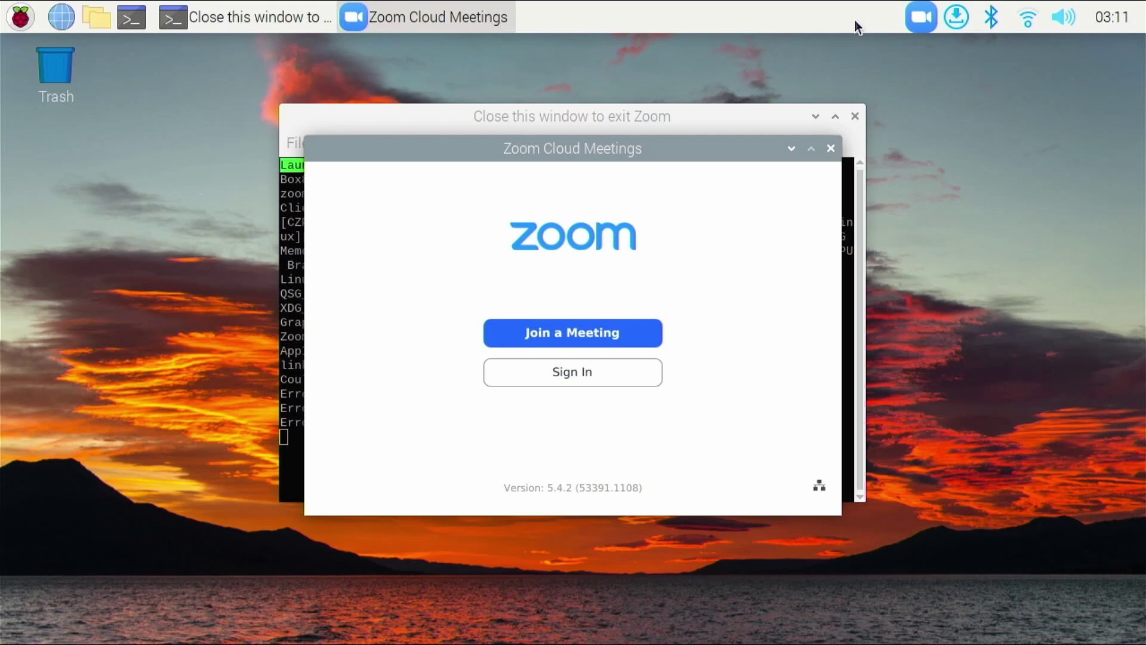
- Bring up Zoom's tray options, dismiss them, and shift the Zoom window slightly left
right_click(911, 20)
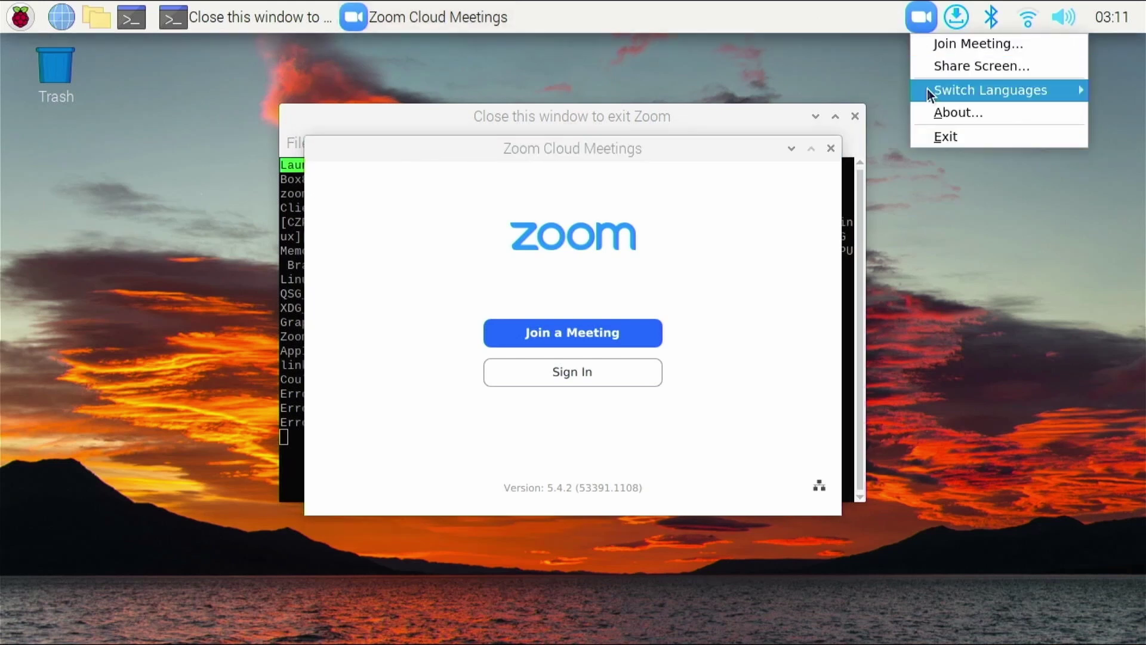
mouse_move(927, 89)
click(713, 226)
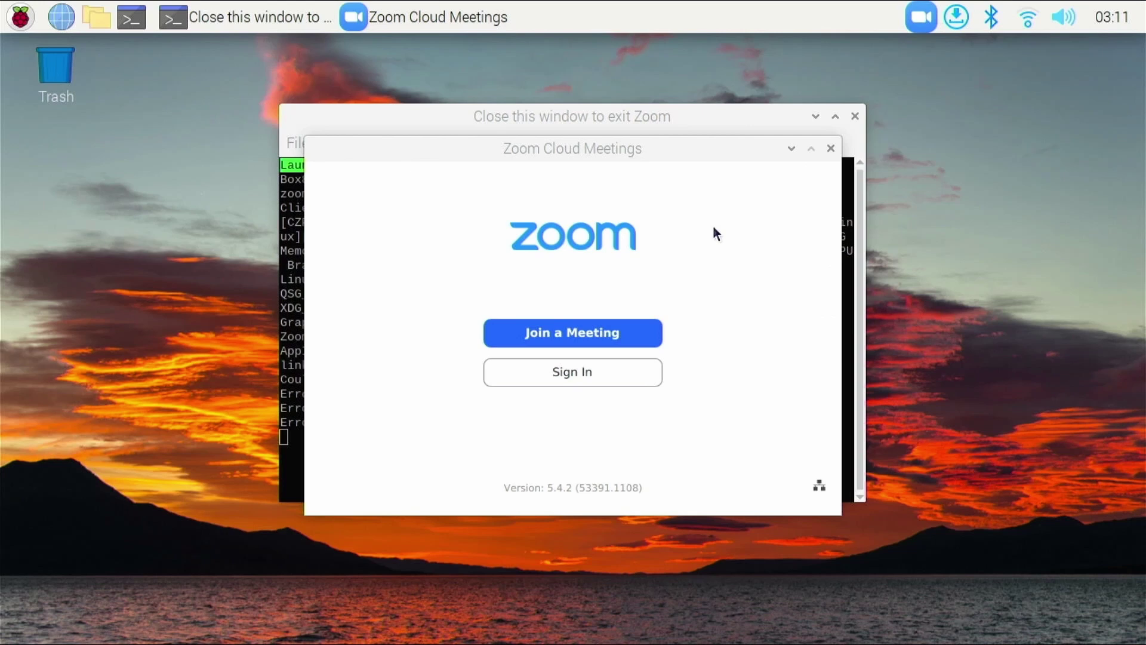
drag(711, 159, 674, 164)
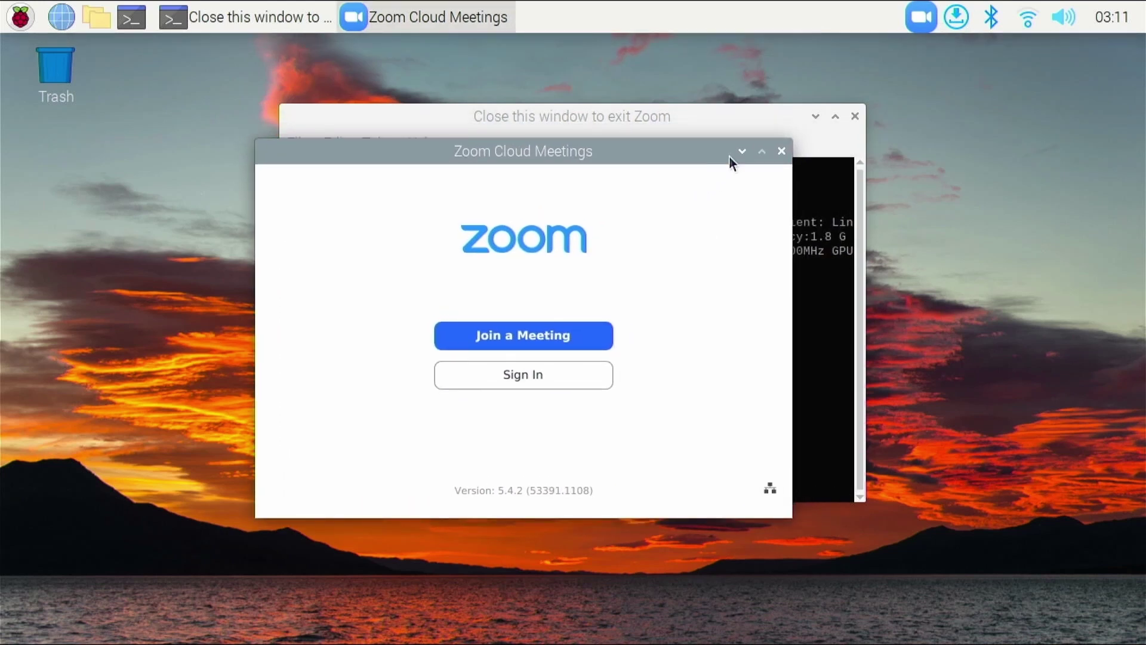
- Exit Zoom from its tray menu and close the Zoom launcher terminal
click(918, 23)
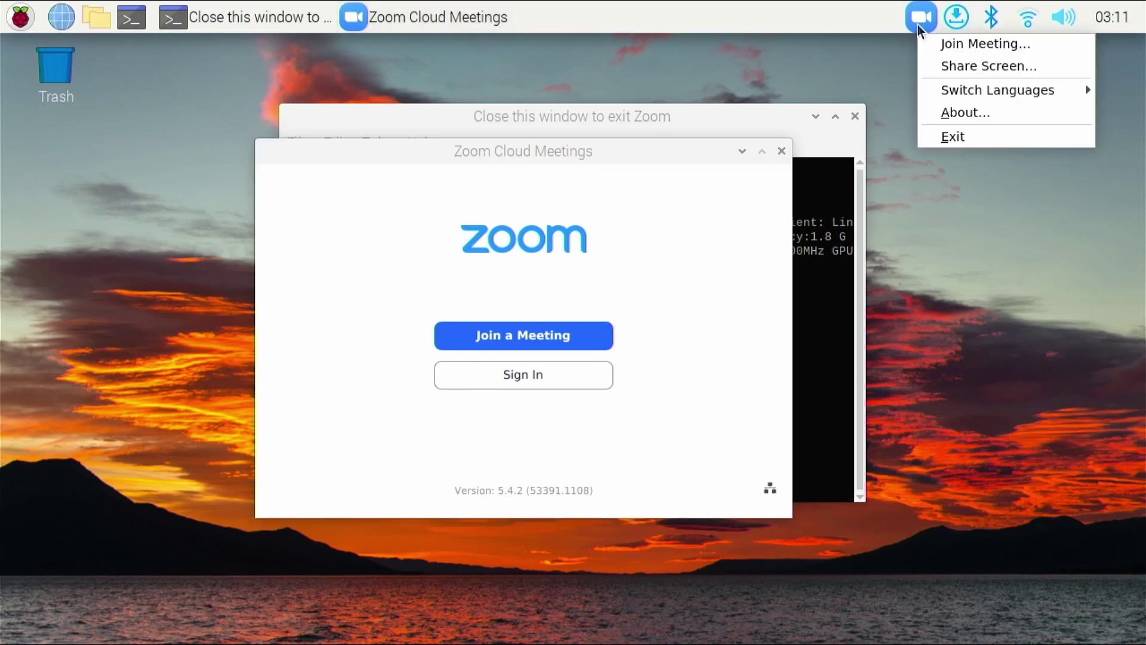
click(969, 145)
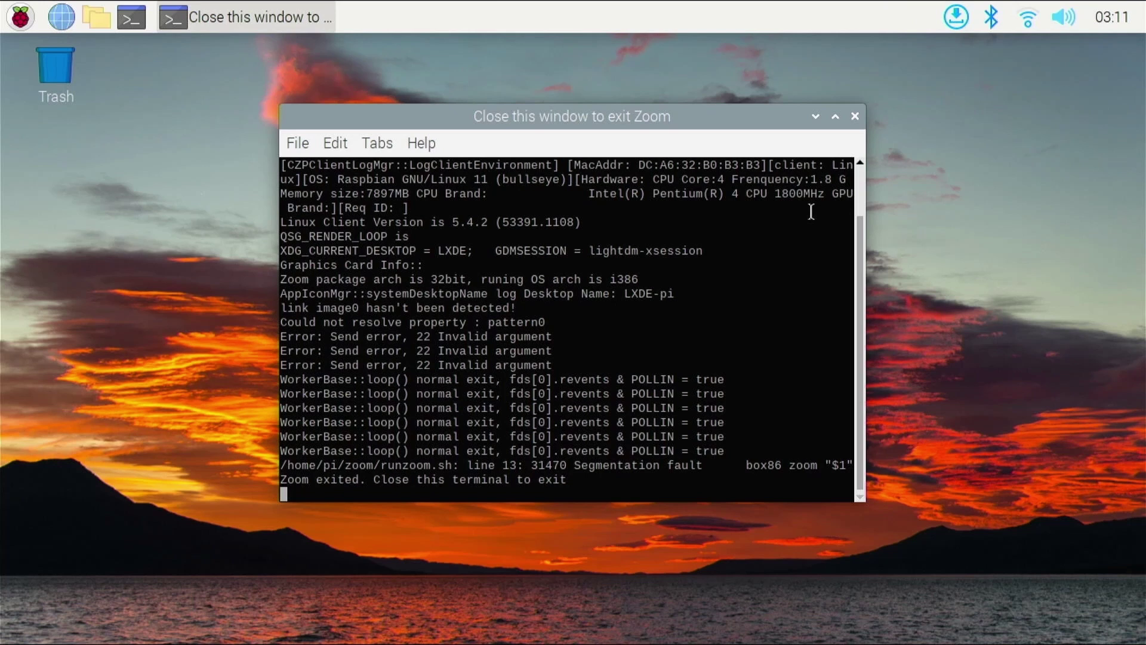
click(854, 117)
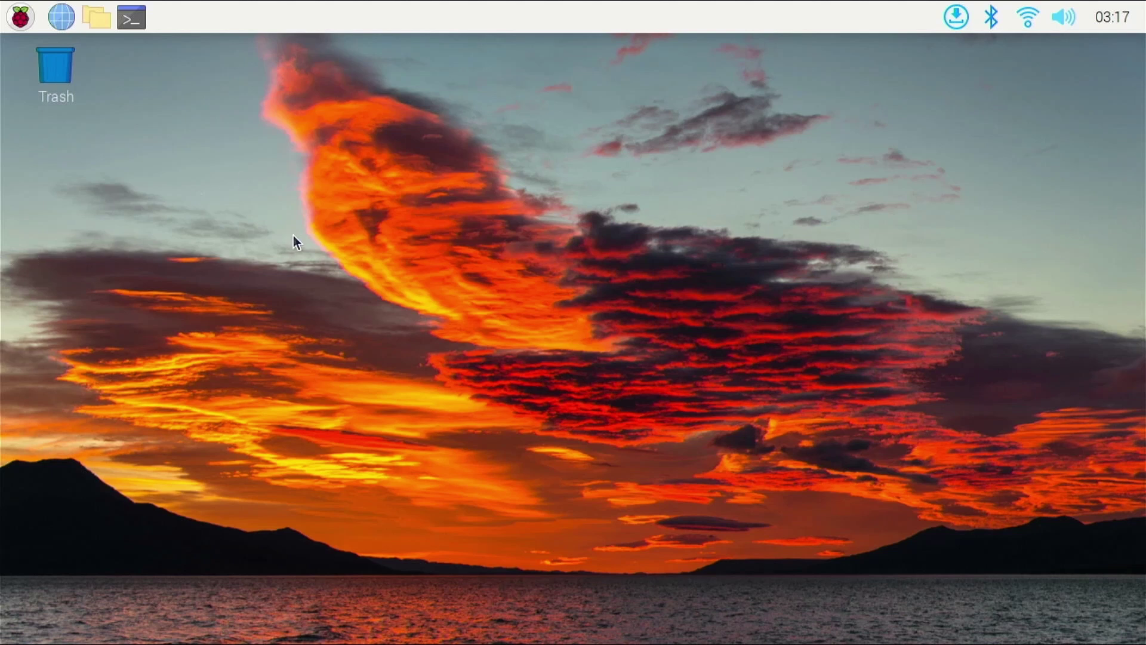
- Launch Wine Configuration from the applications menu
click(3, 8)
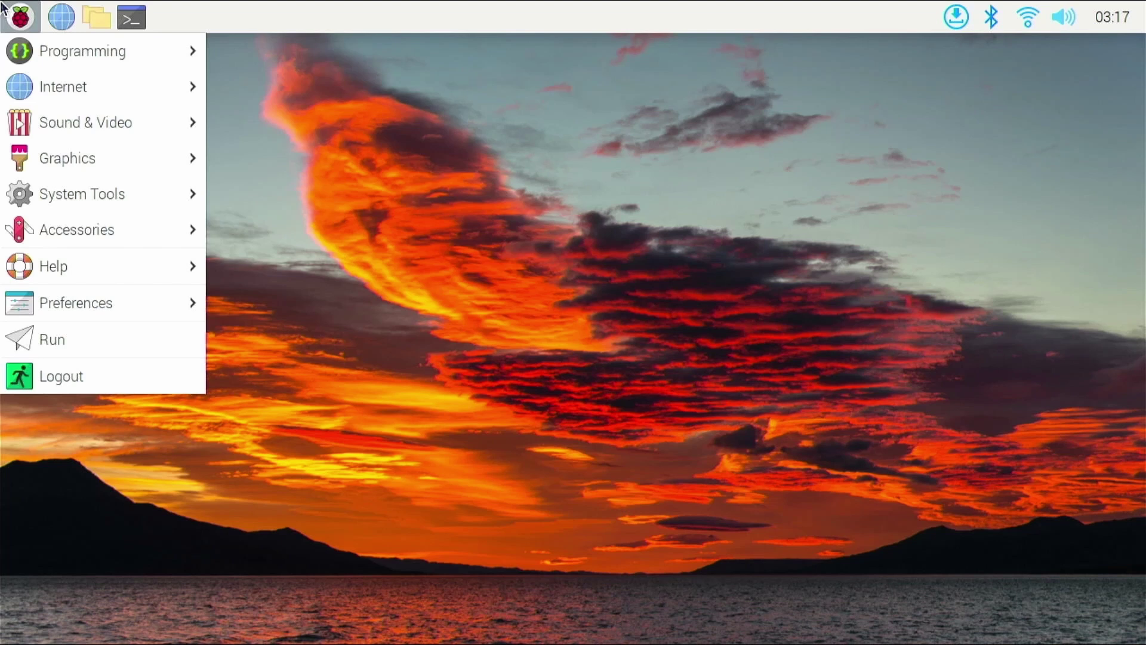
mouse_move(111, 192)
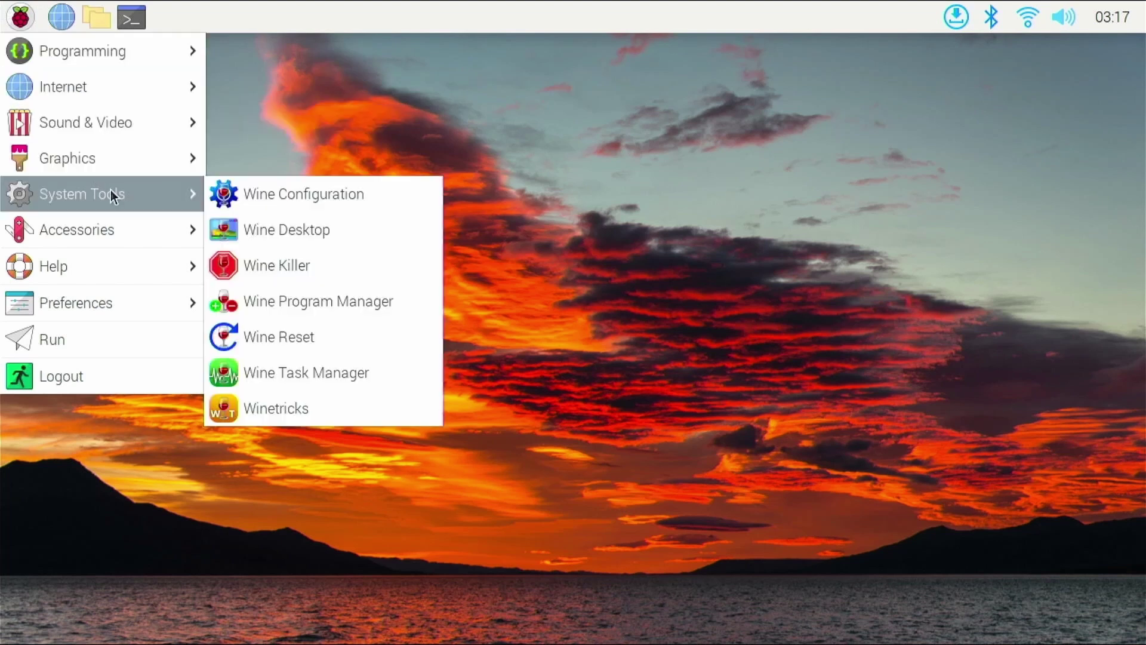
click(247, 198)
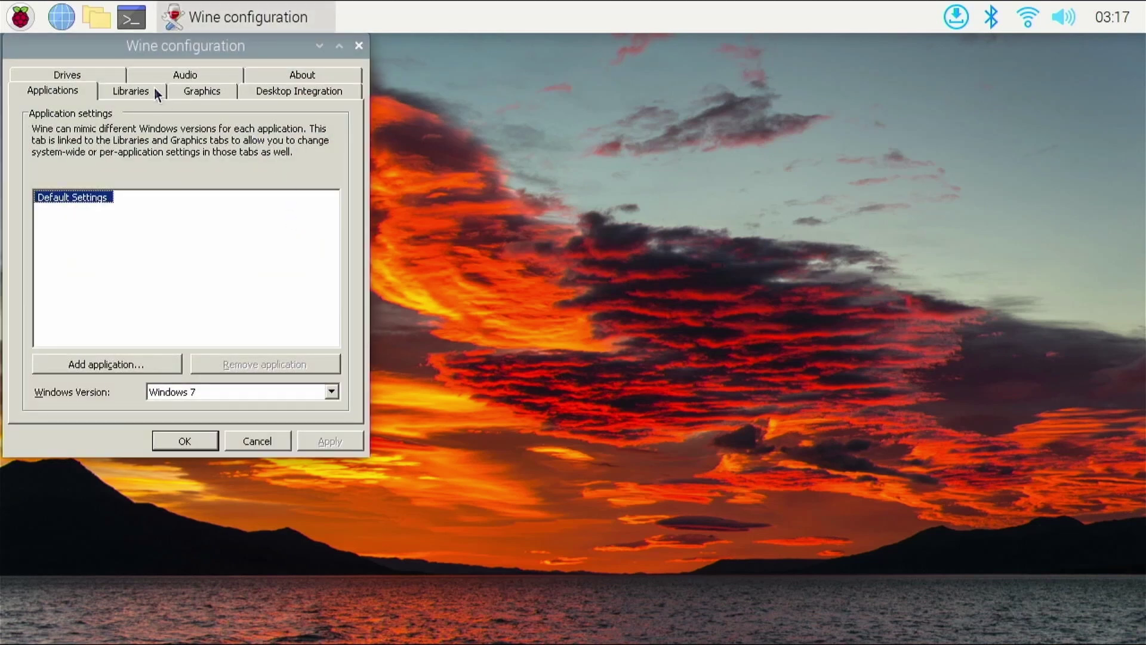
- Review the Drives, Libraries and Audio tabs, keep the default output device, and confirm with OK
click(103, 75)
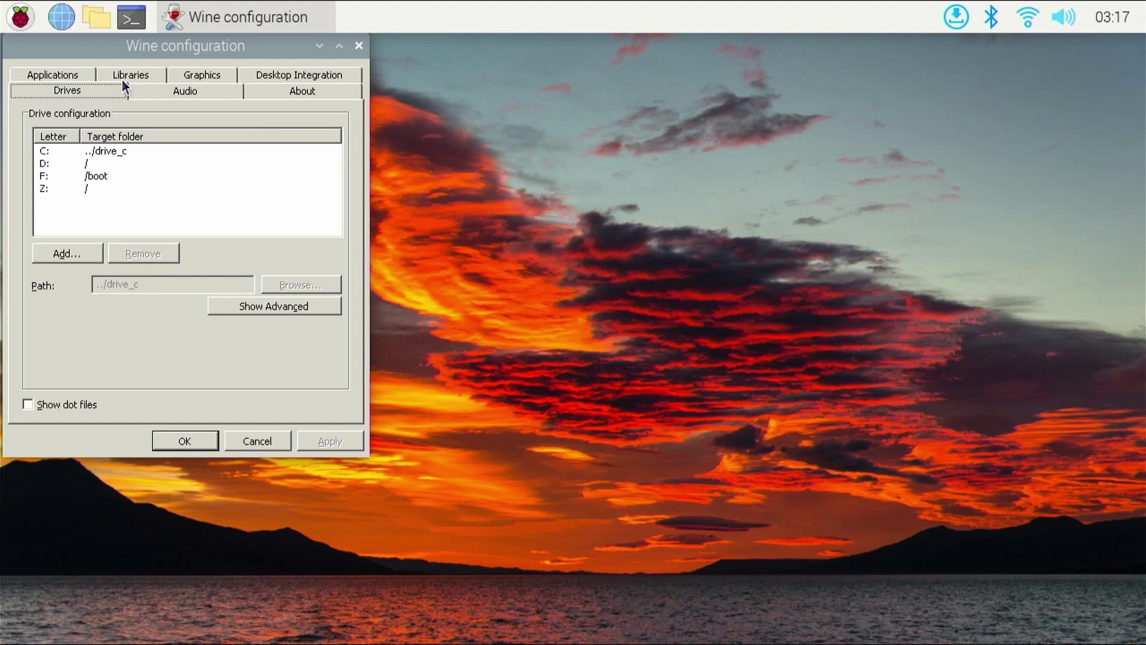
click(130, 76)
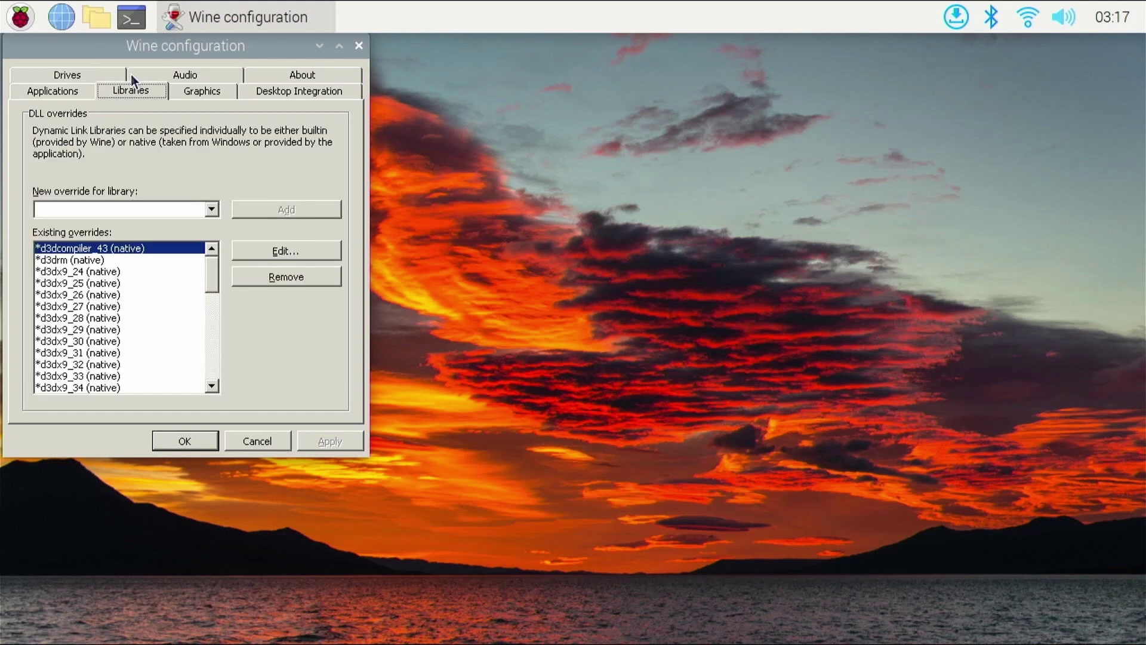
click(215, 73)
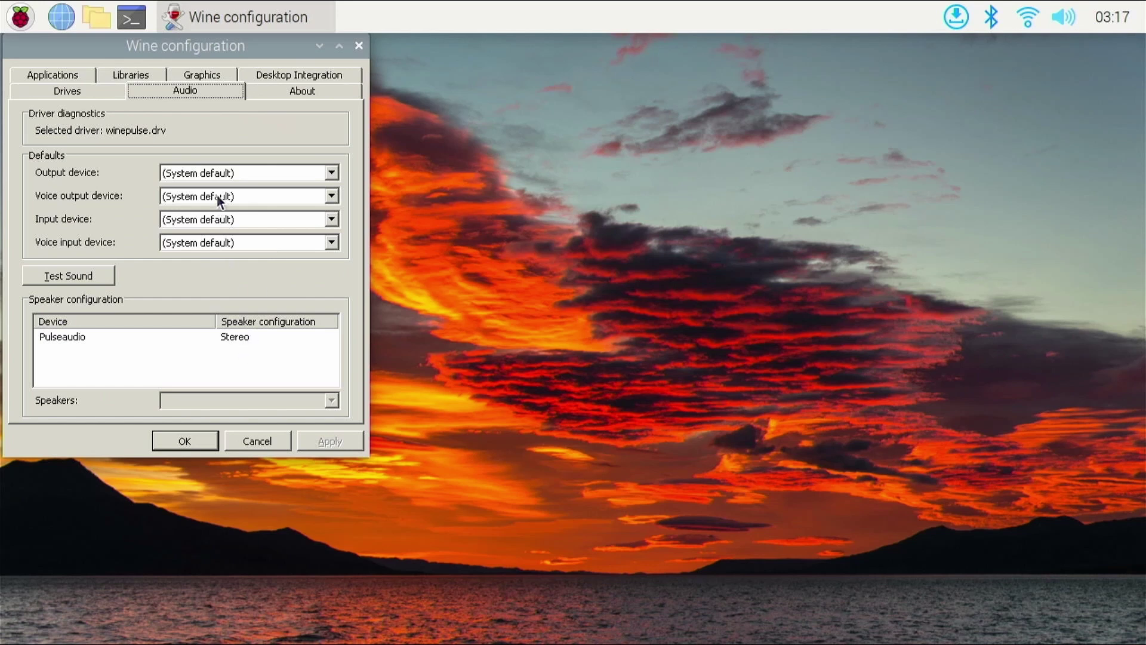
click(228, 172)
click(227, 173)
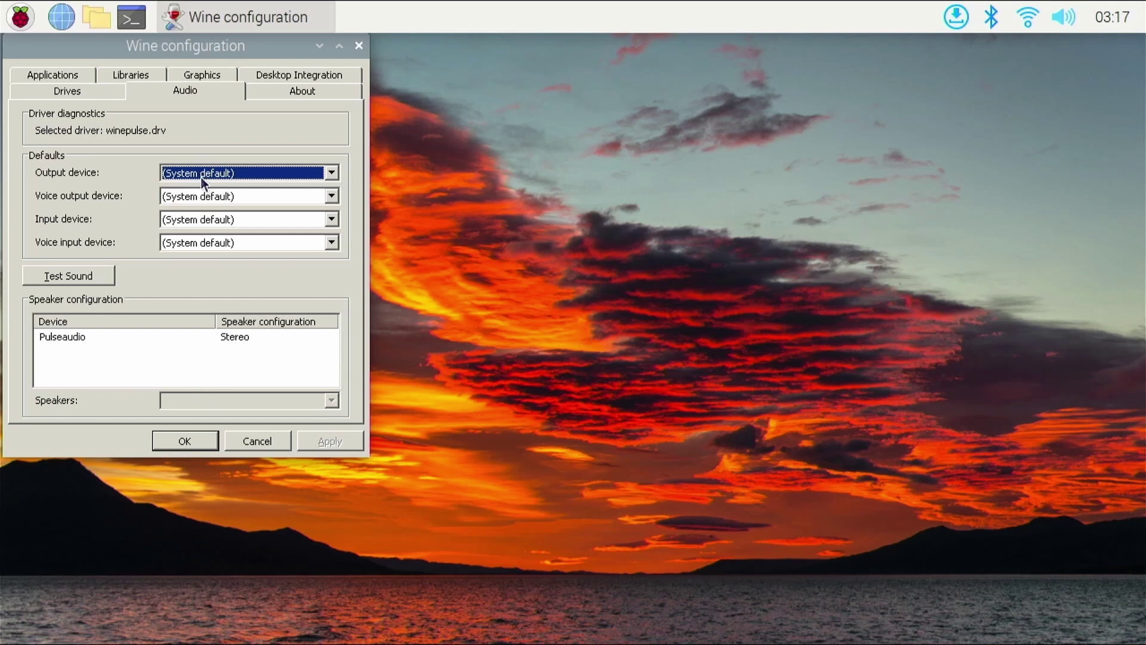
click(192, 440)
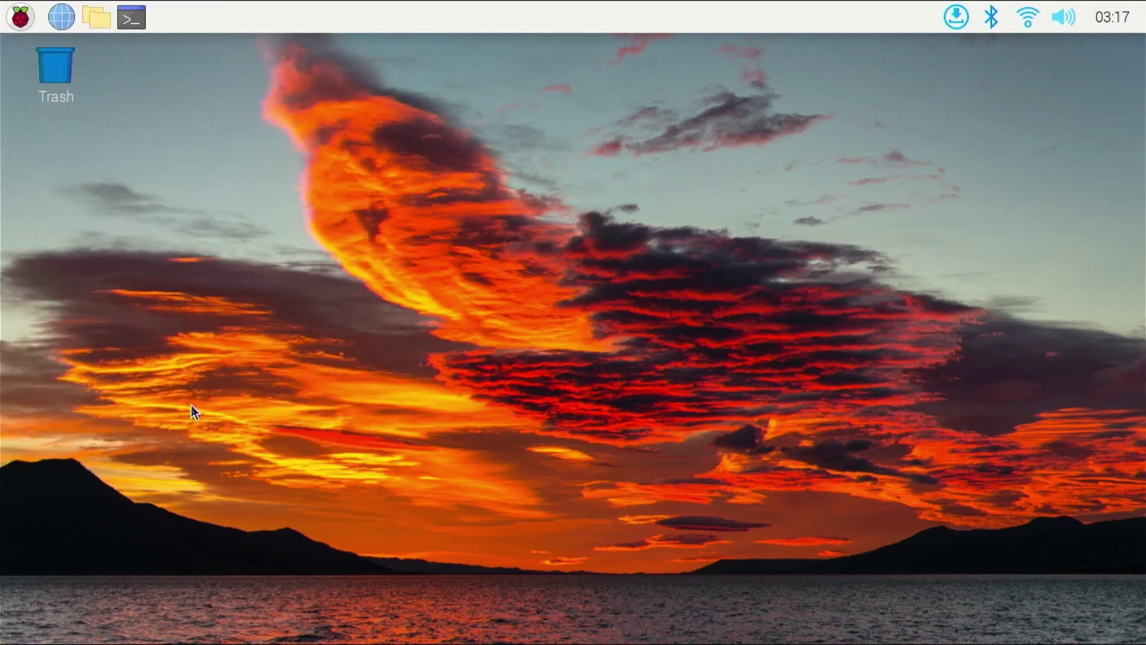
click(21, 17)
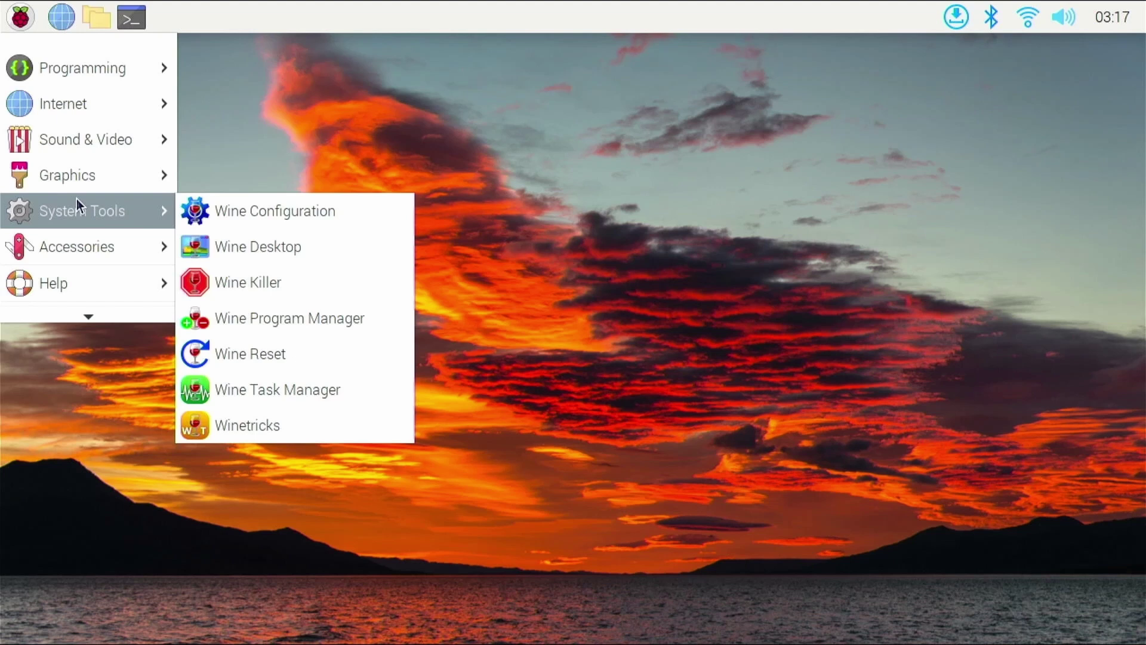
click(249, 236)
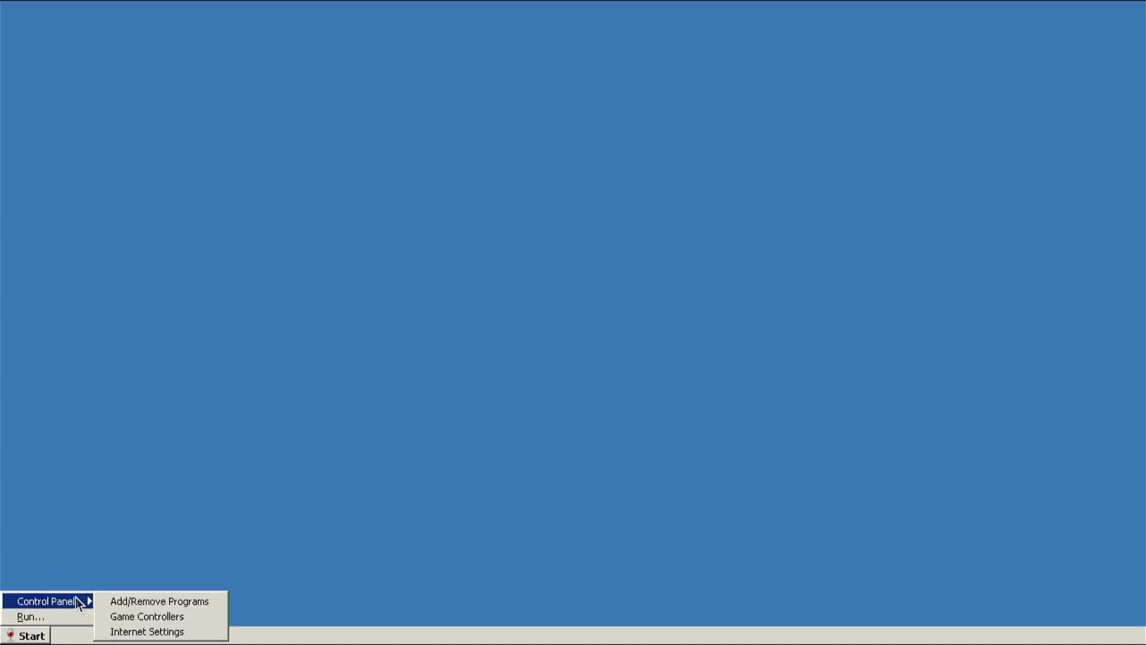
click(389, 557)
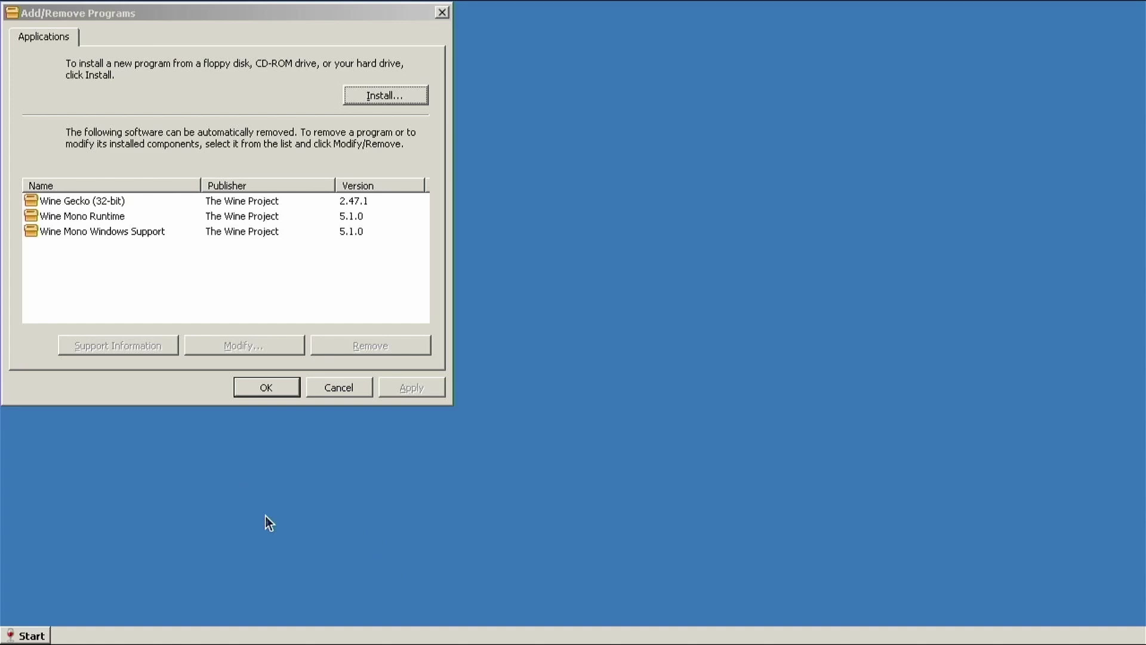
click(387, 95)
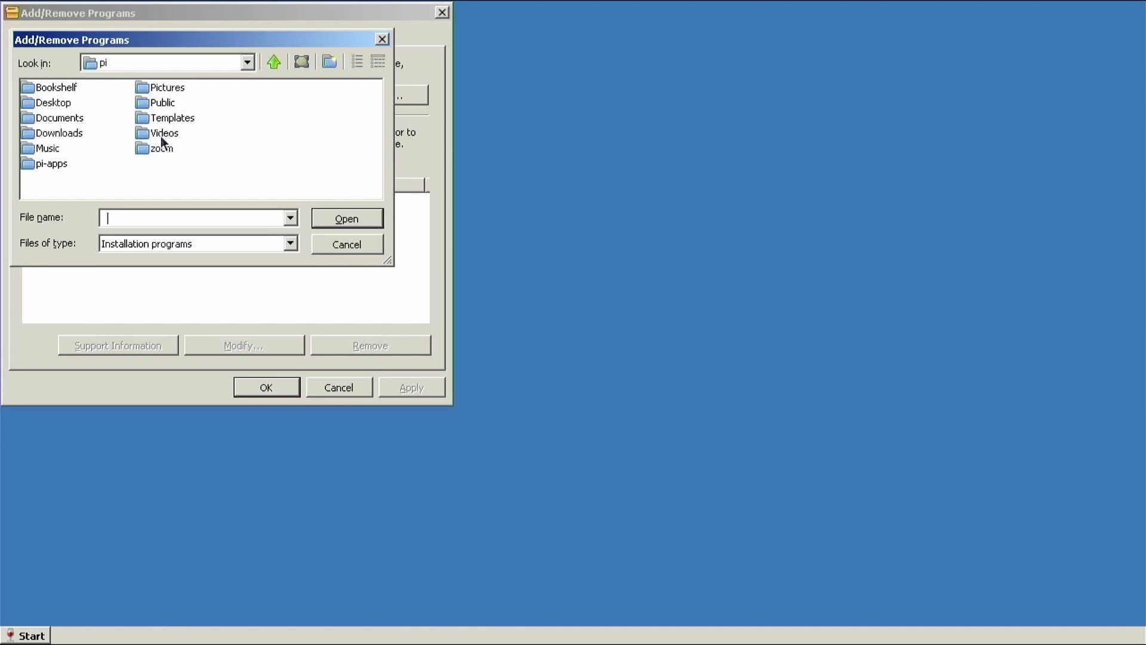
double_click(74, 132)
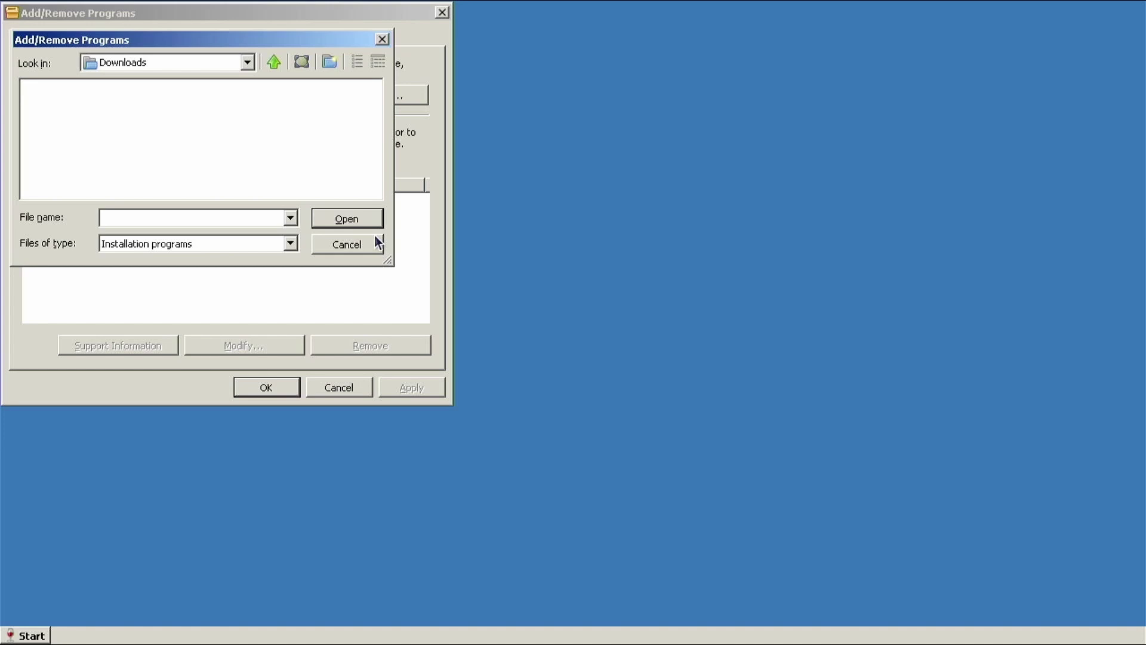
click(363, 246)
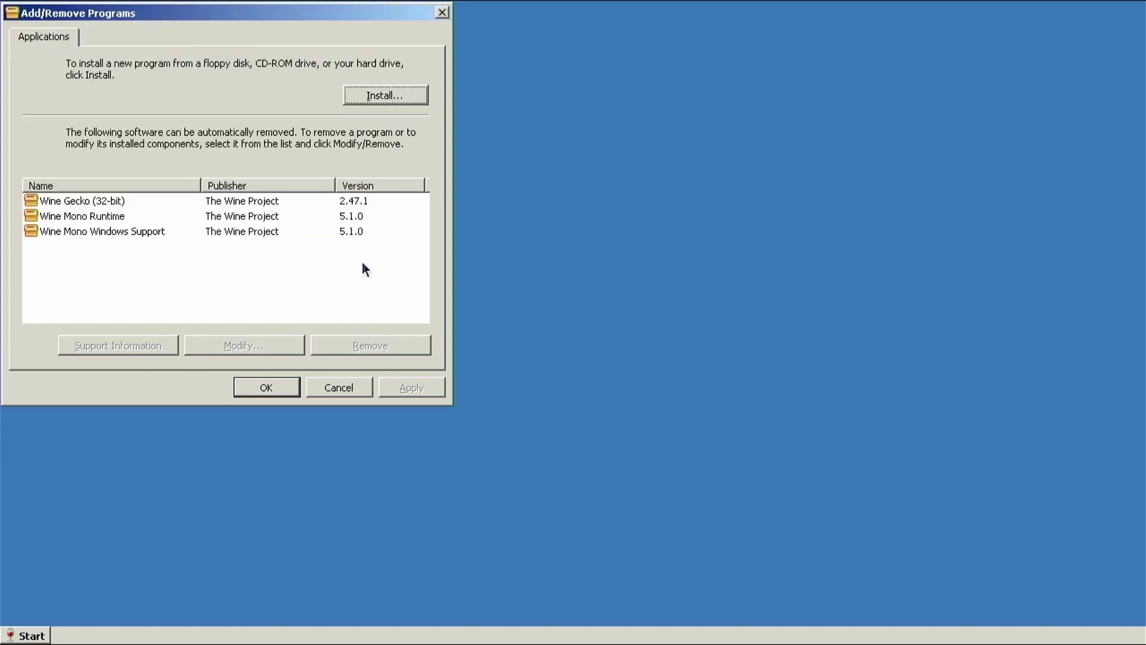
click(331, 384)
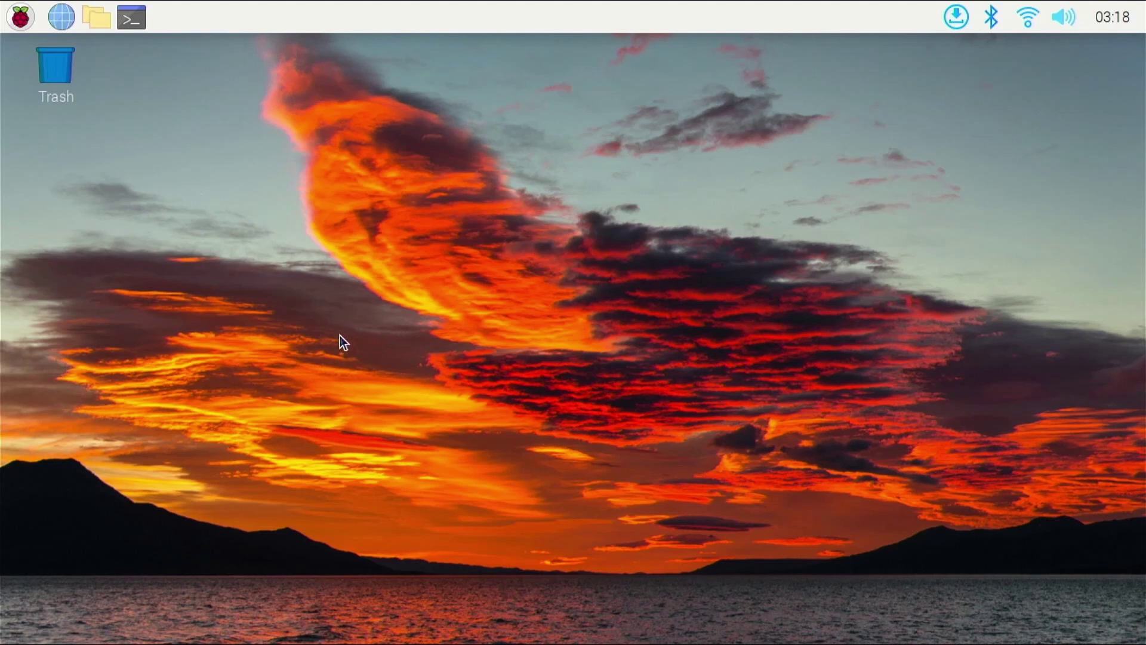
- Start Wine Program Manager from System Tools and move its Add/Remove Programs window toward the centre
click(21, 16)
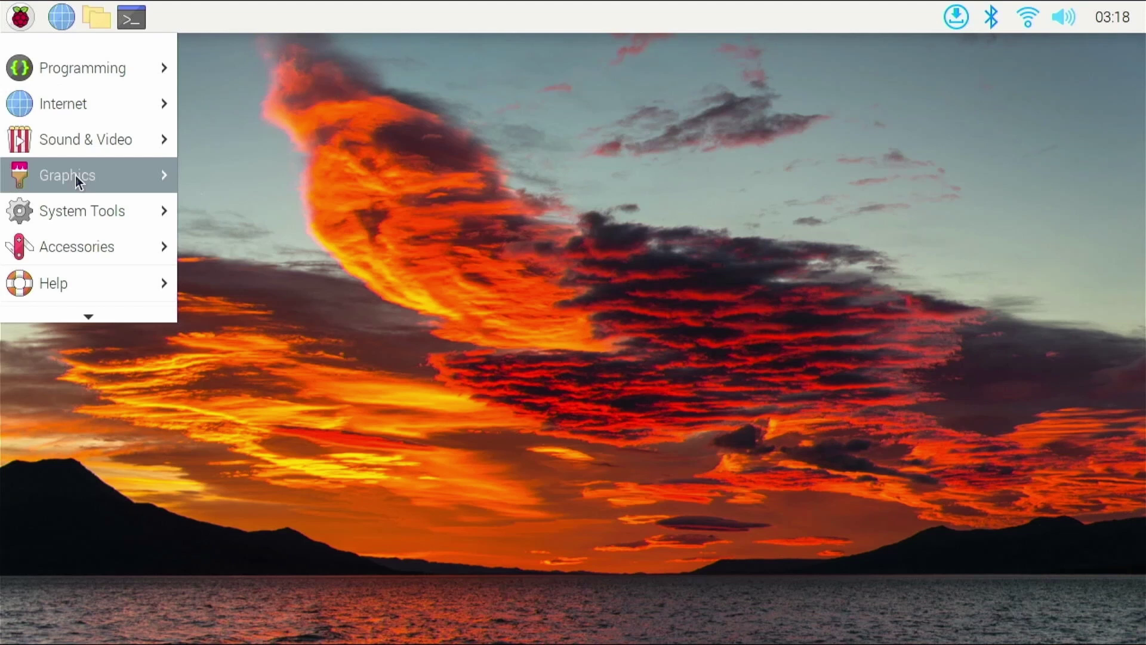
mouse_move(85, 212)
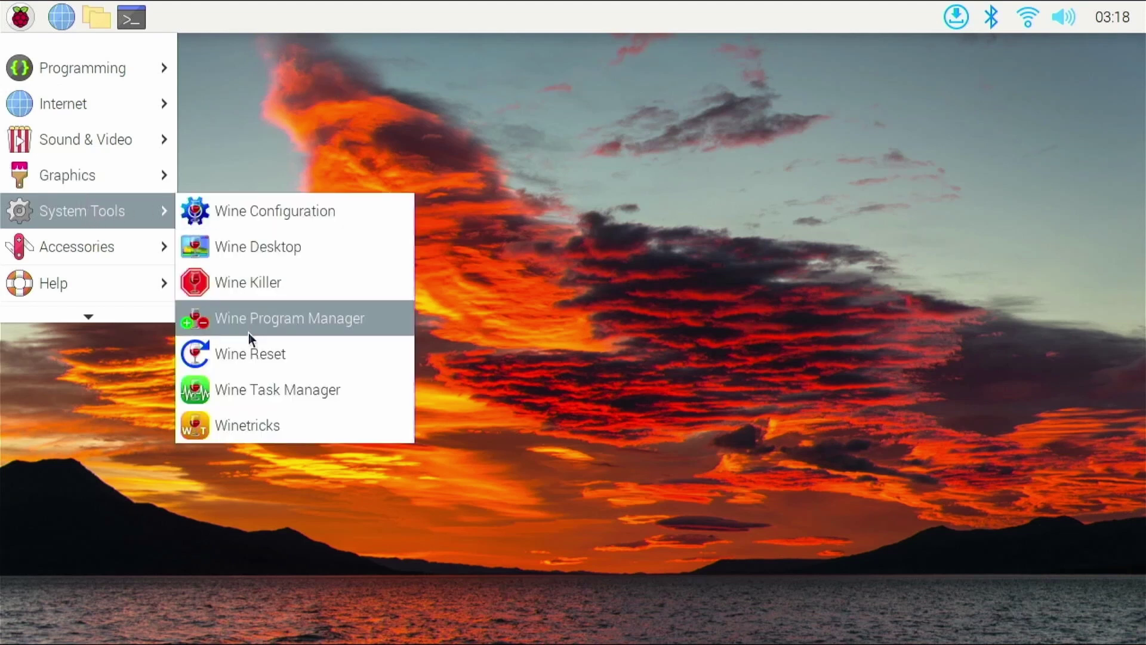
click(235, 323)
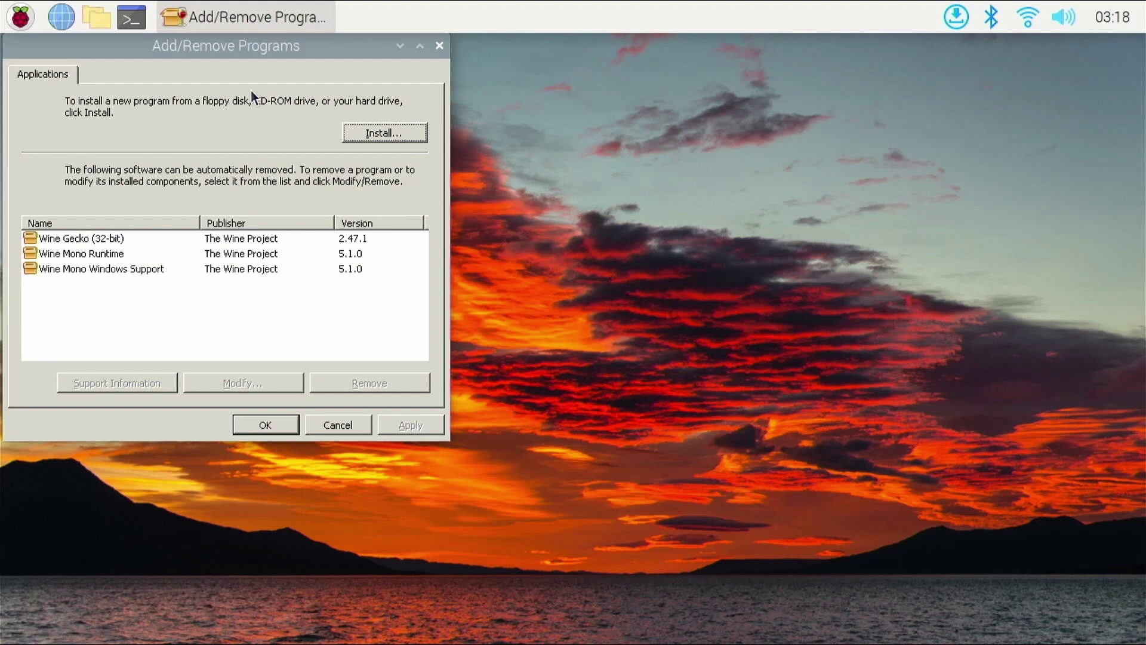
drag(256, 54, 367, 114)
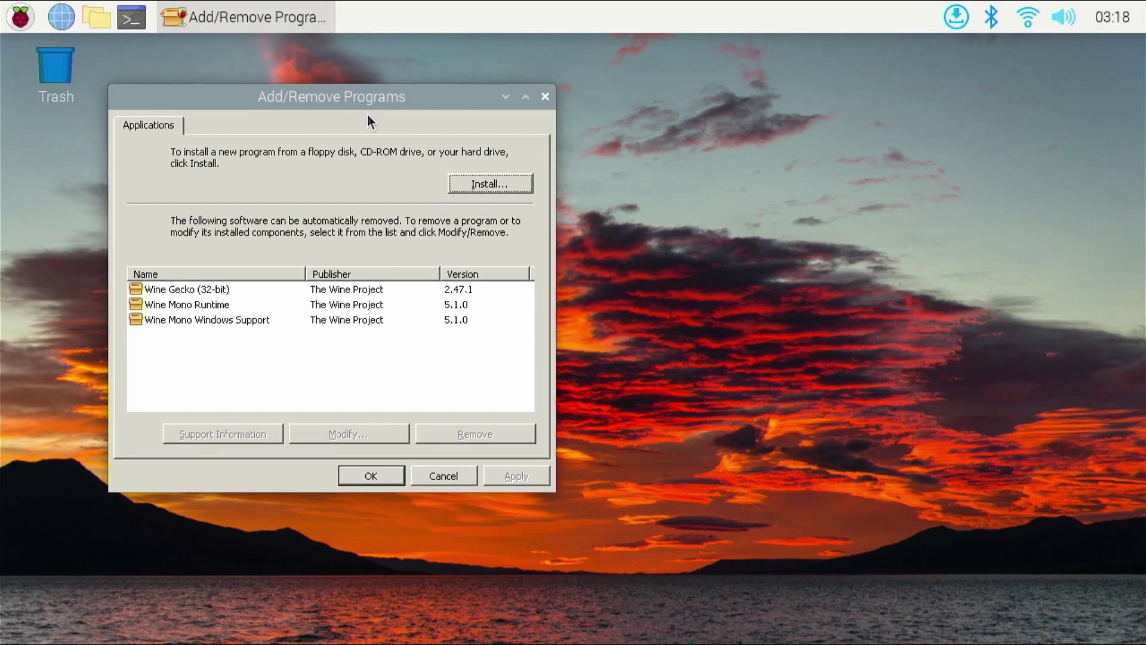
- Close Add/Remove Programs with OK and show the Wine submenu under System Tools
click(381, 474)
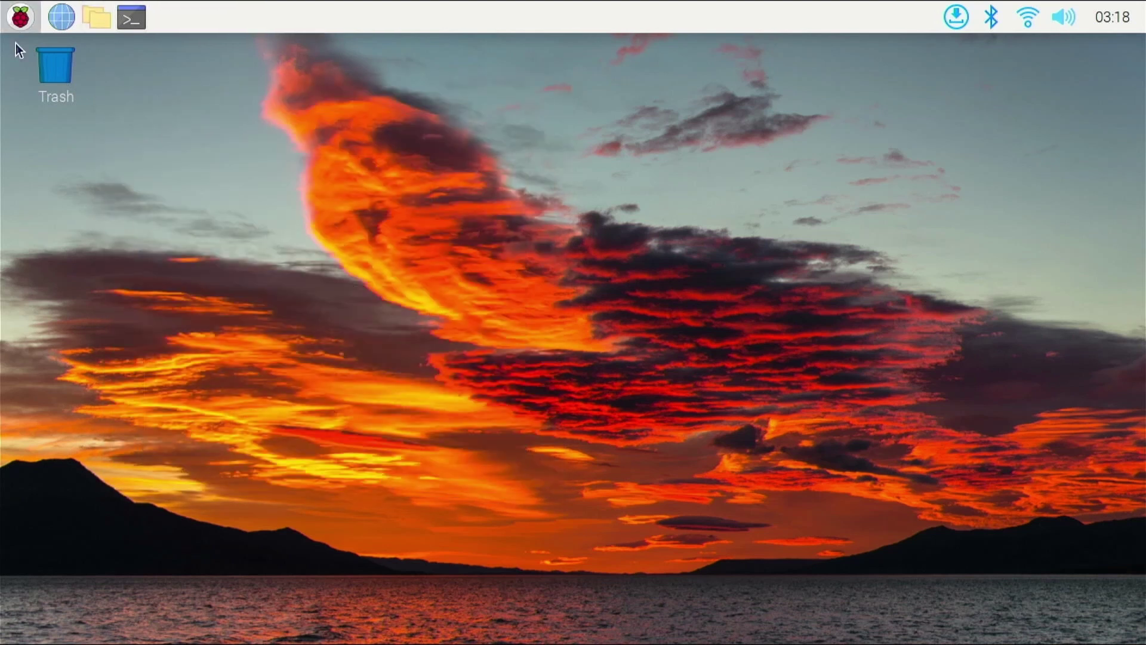
click(20, 16)
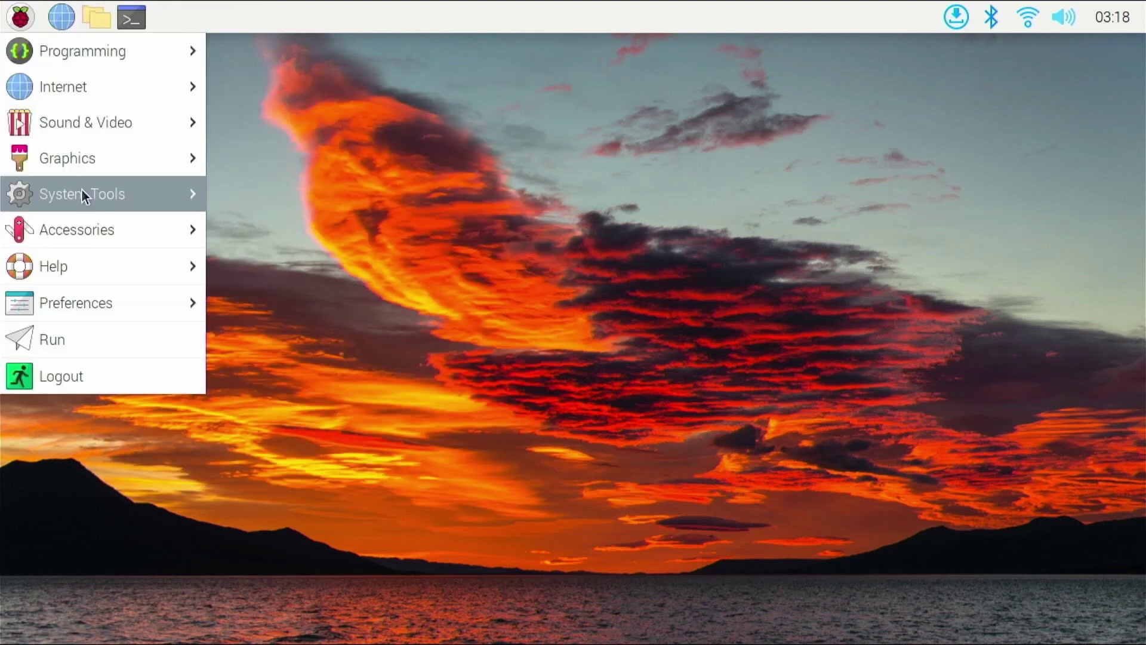
mouse_move(82, 195)
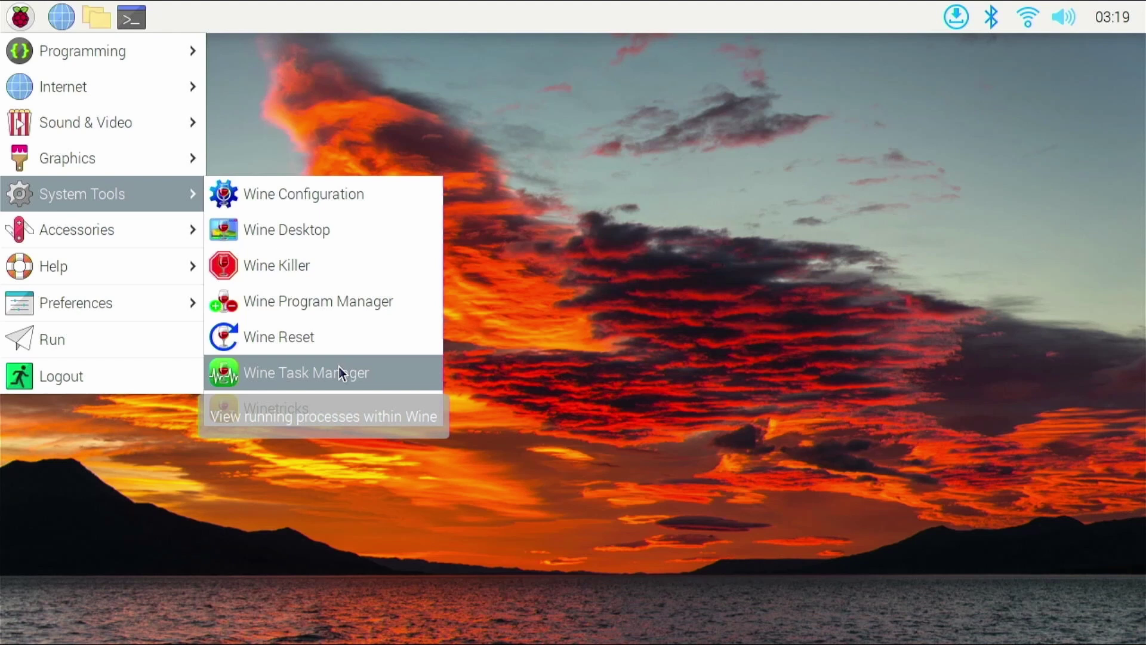
- Open Wine Task Manager, check its Processes and Performance tabs, then close it
click(339, 372)
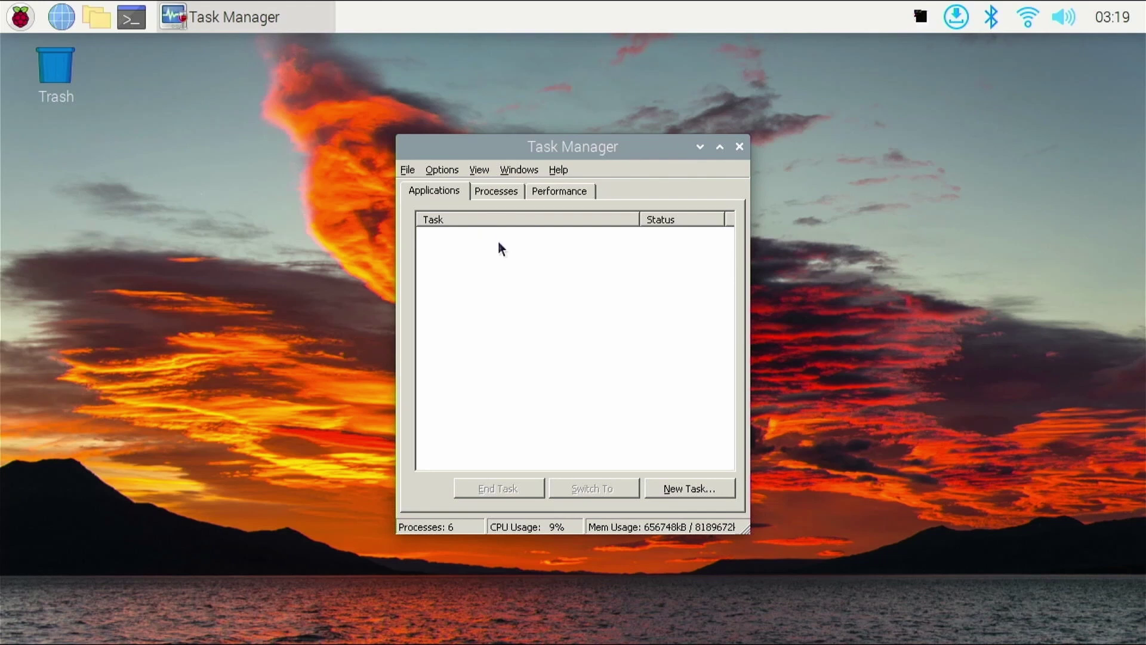
click(496, 195)
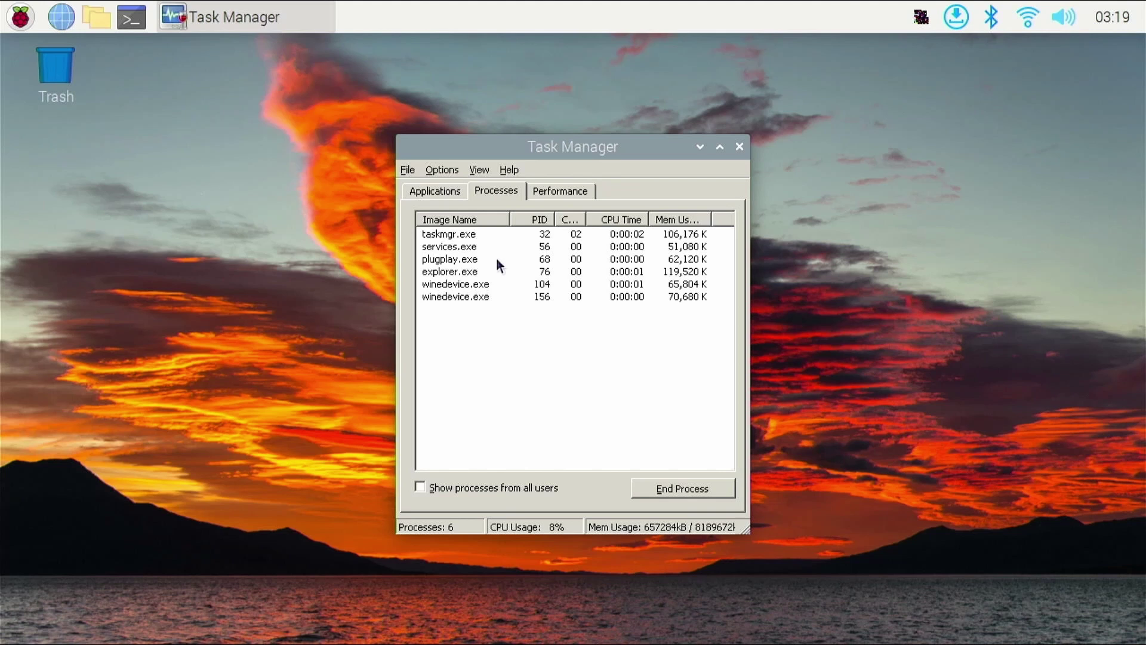
click(547, 191)
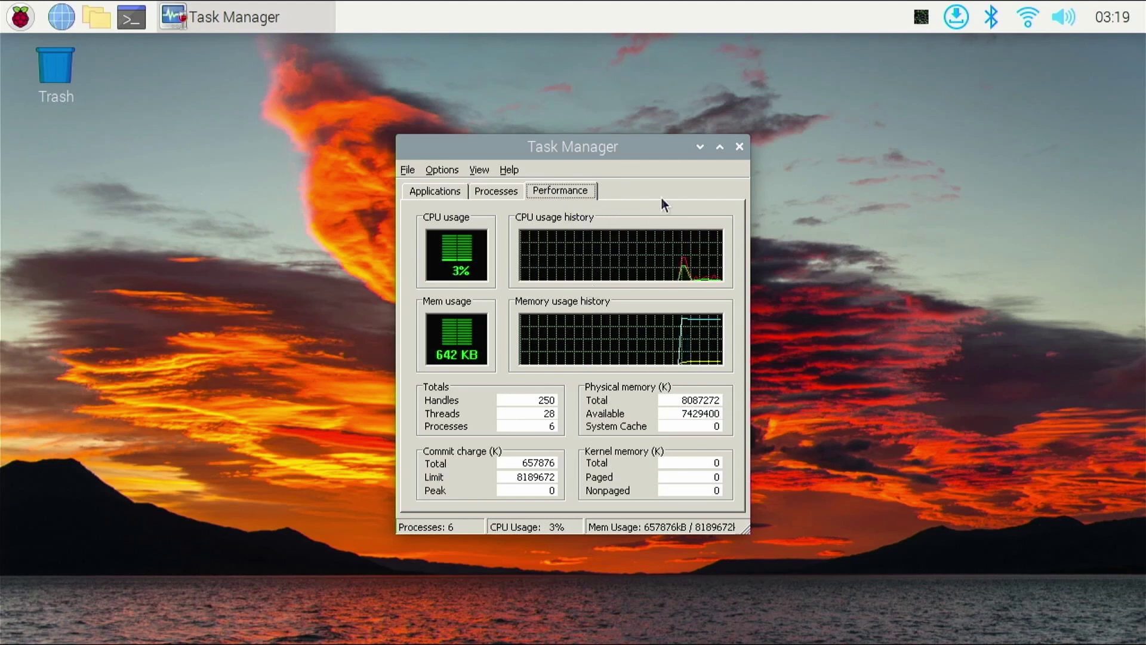
click(740, 146)
- Launch Winetricks from the System Tools menu
click(20, 16)
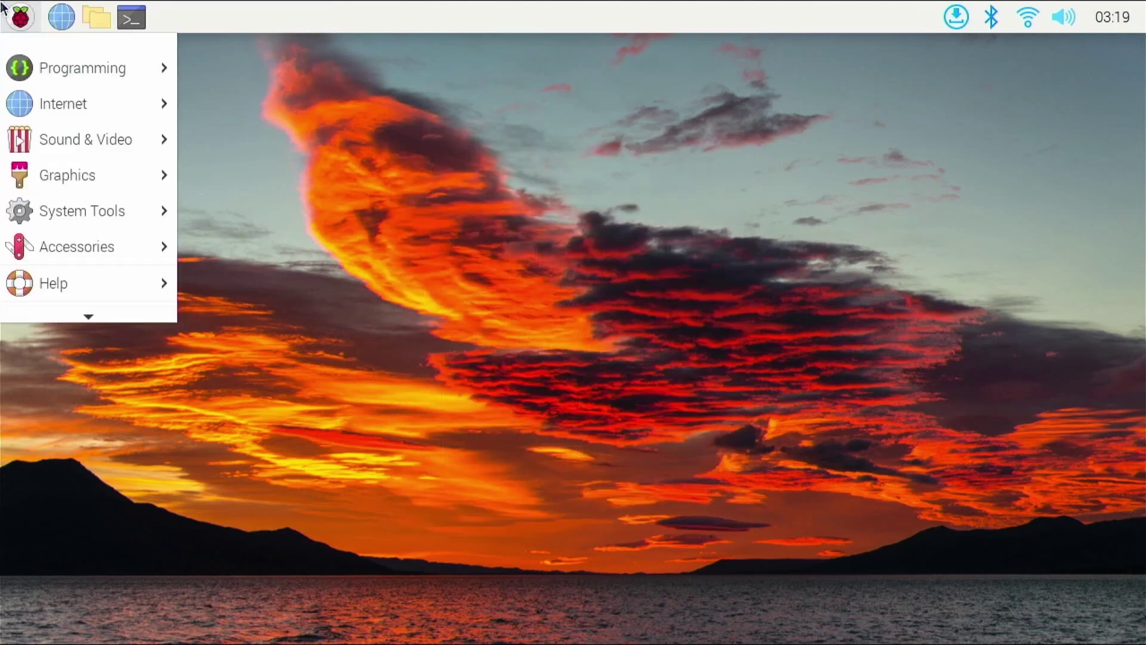
mouse_move(129, 214)
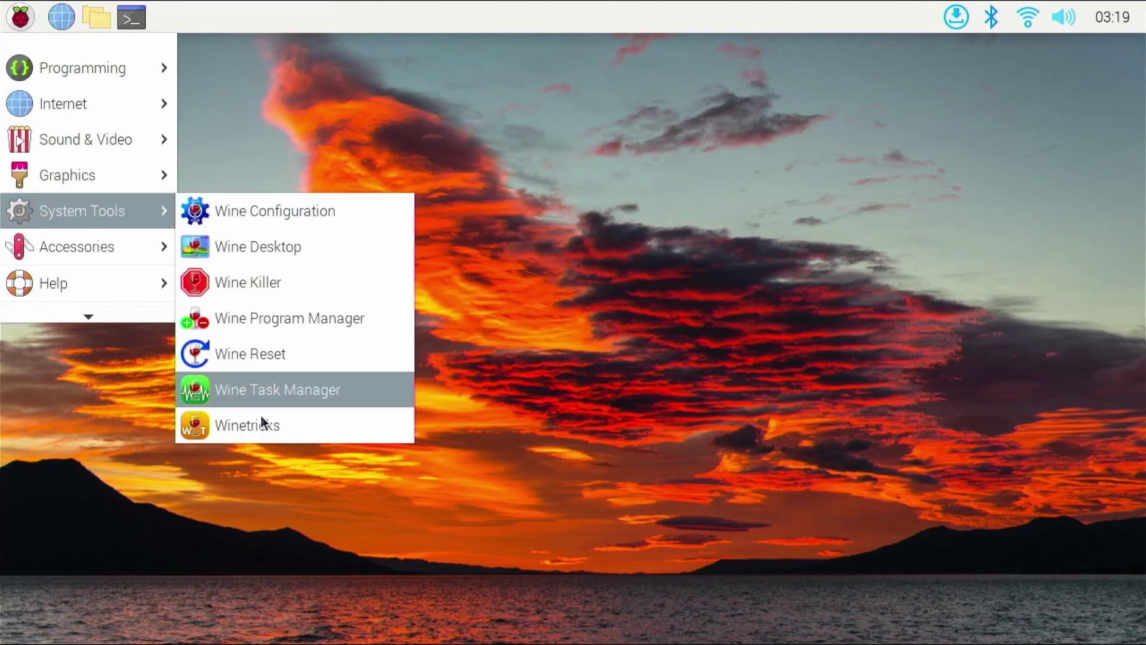
click(292, 427)
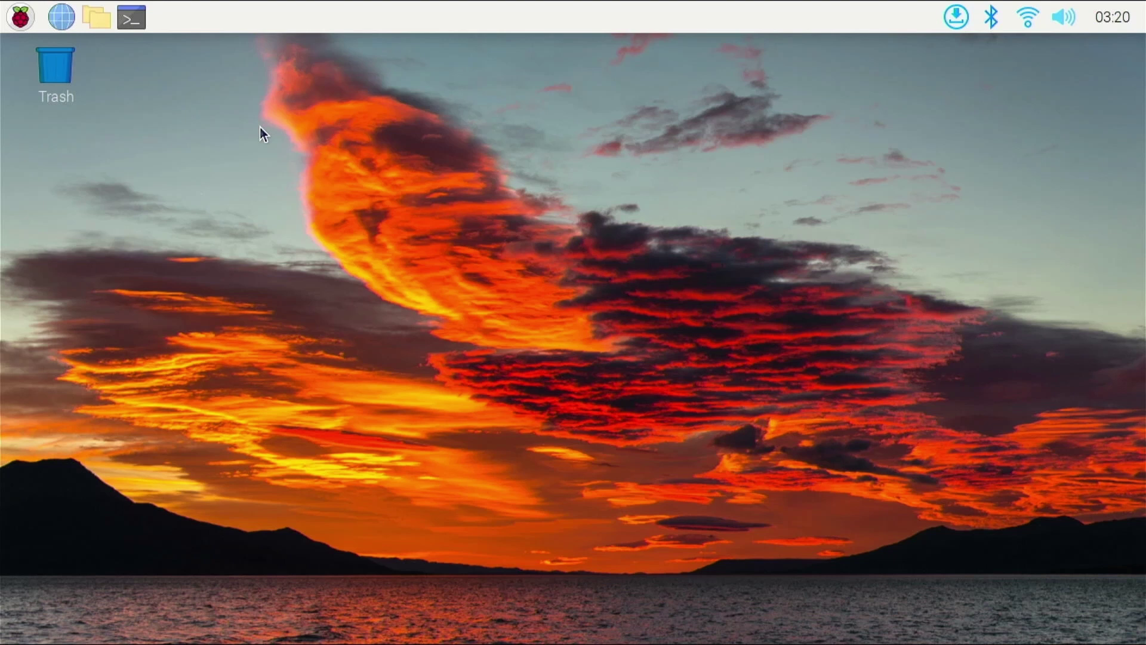
- Reopen the applications menu to System Tools, then dismiss it
click(20, 17)
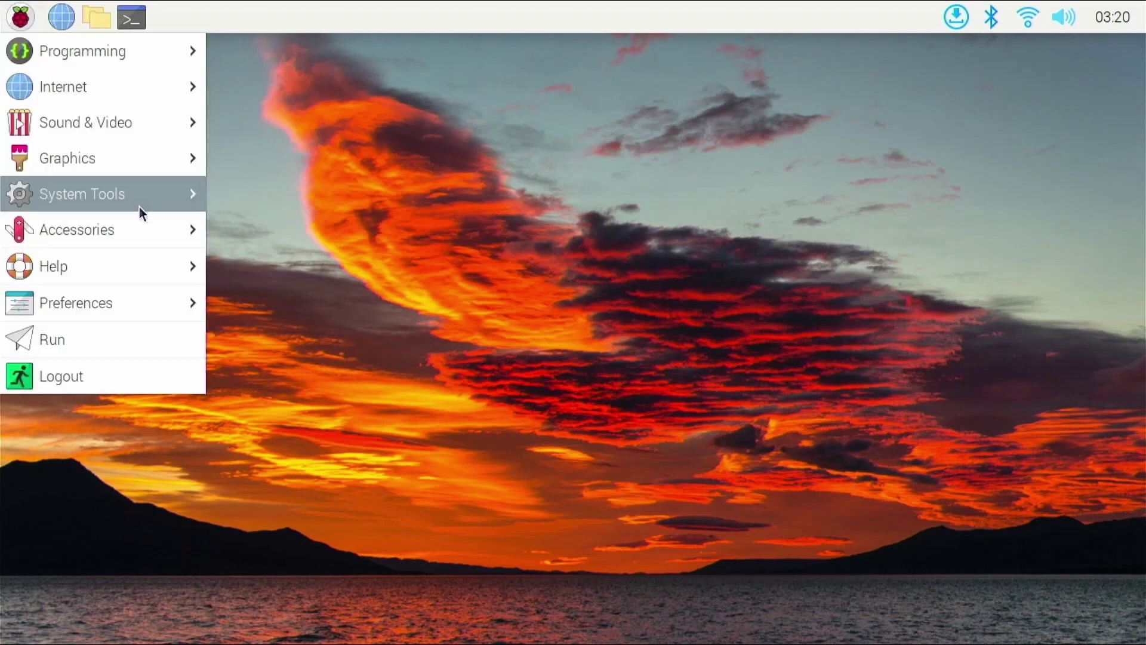
mouse_move(138, 207)
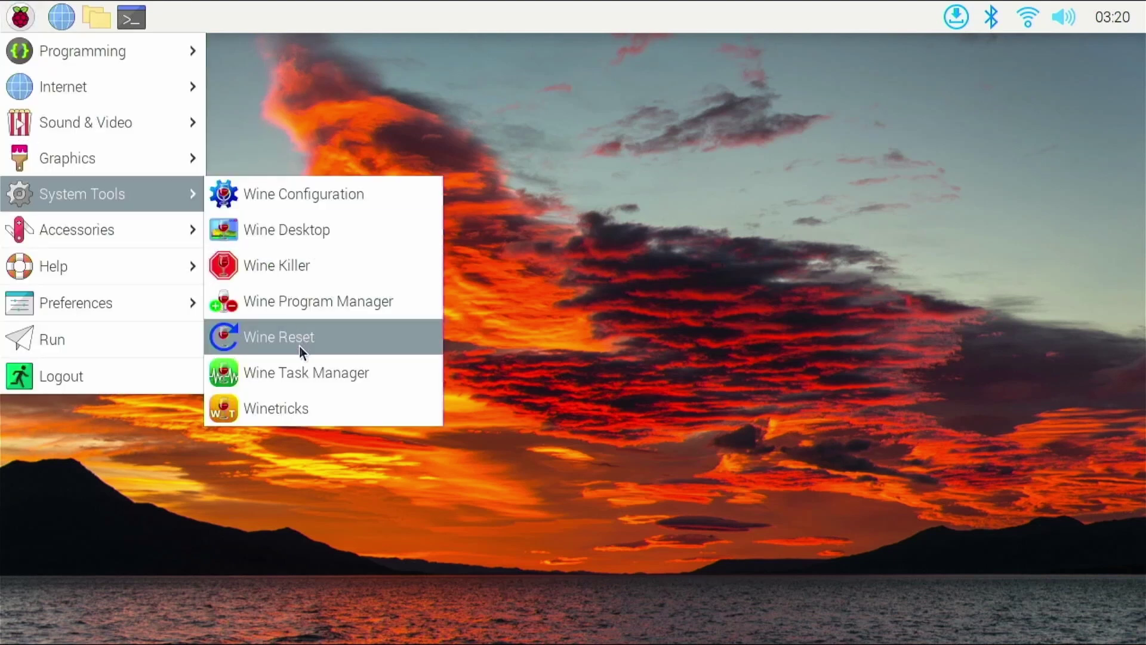
click(283, 477)
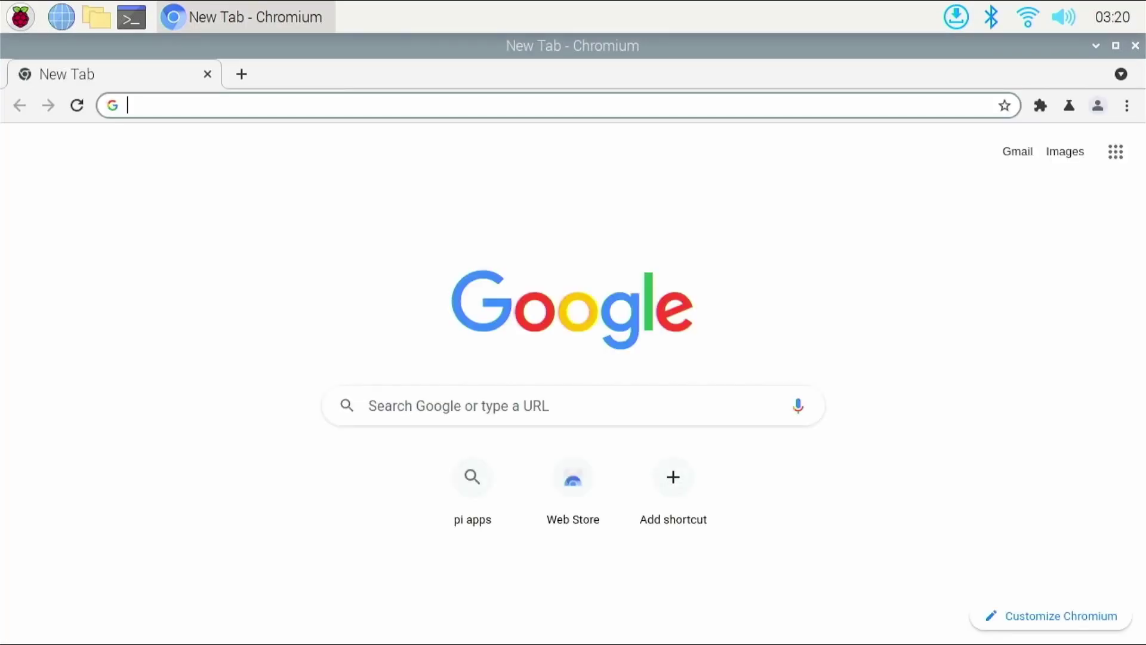
- Search the web for 7zip, then search for notepad++ in a new tab
text(7zip)
key(Return)
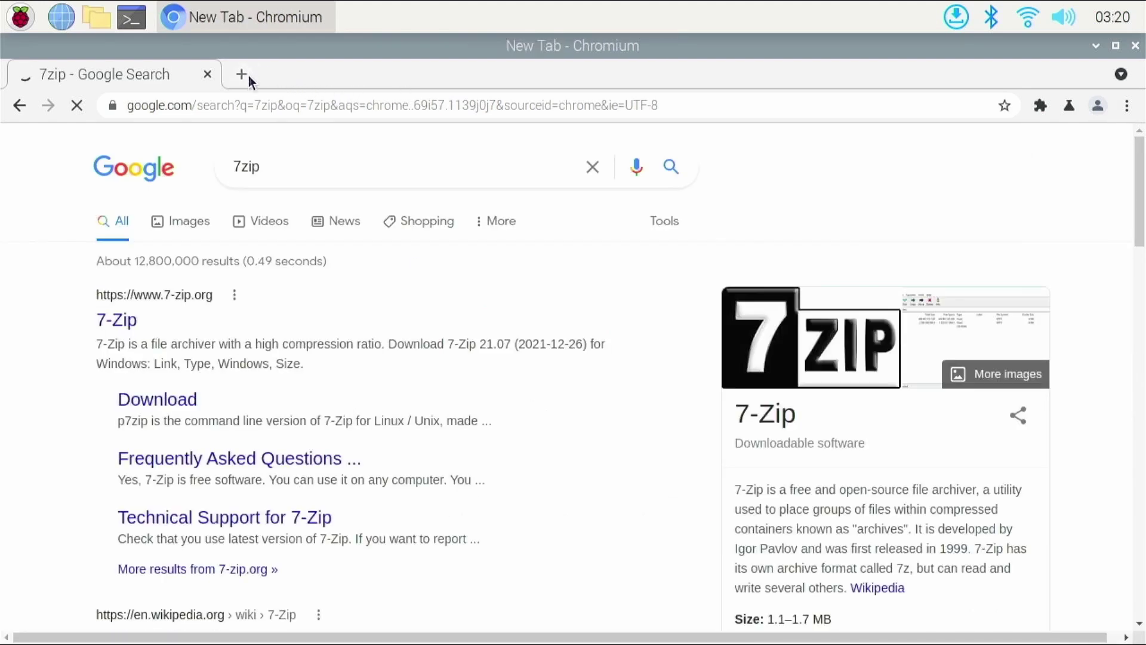
click(245, 75)
text(noep)
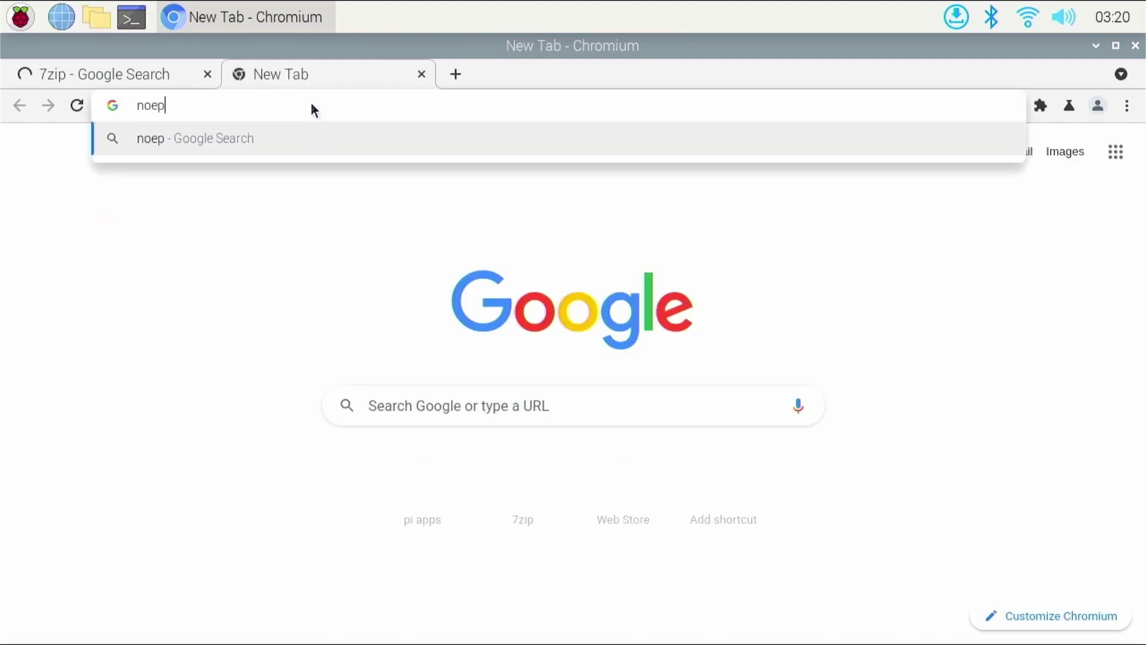
text(ad++)
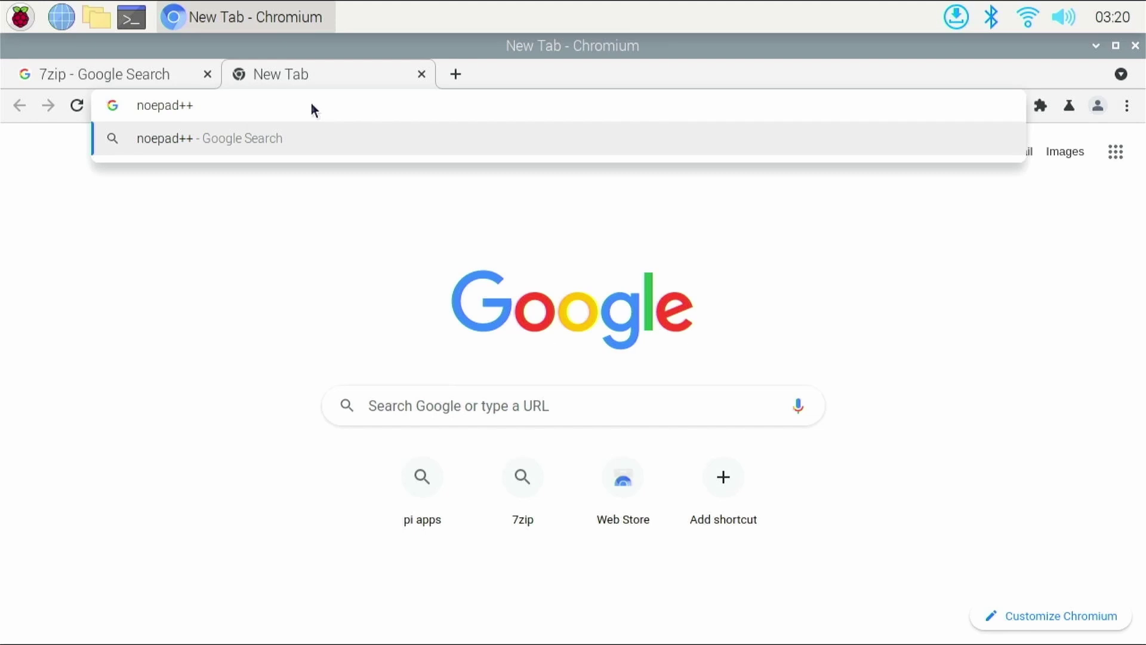
key(Return)
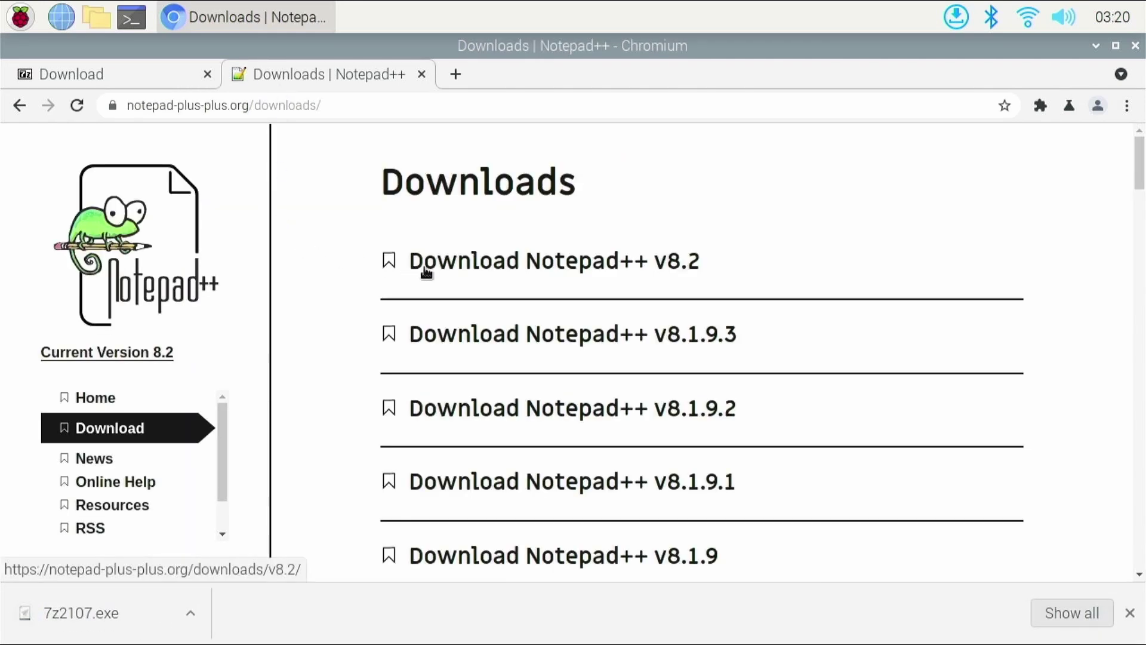
- Download the 32-bit x86 Notepad++ v8.2 installer from notepad-plus-plus.org and close Chromium
click(423, 267)
scroll(456, 379, down, 9)
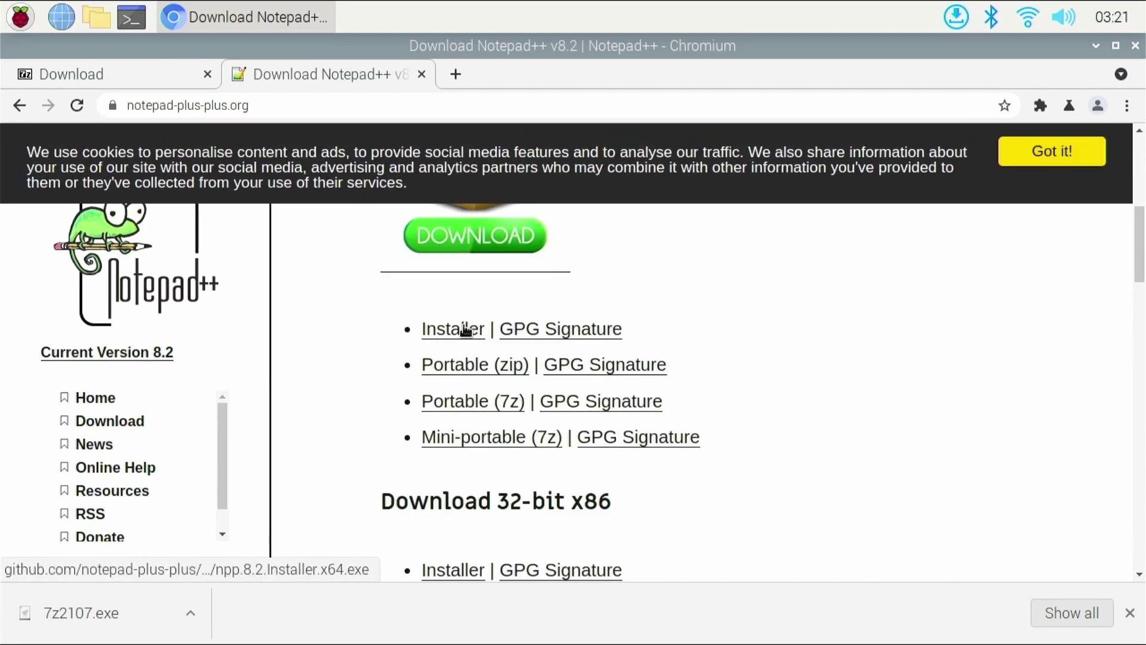
scroll(468, 352, down, 5)
scroll(464, 322, up, 1)
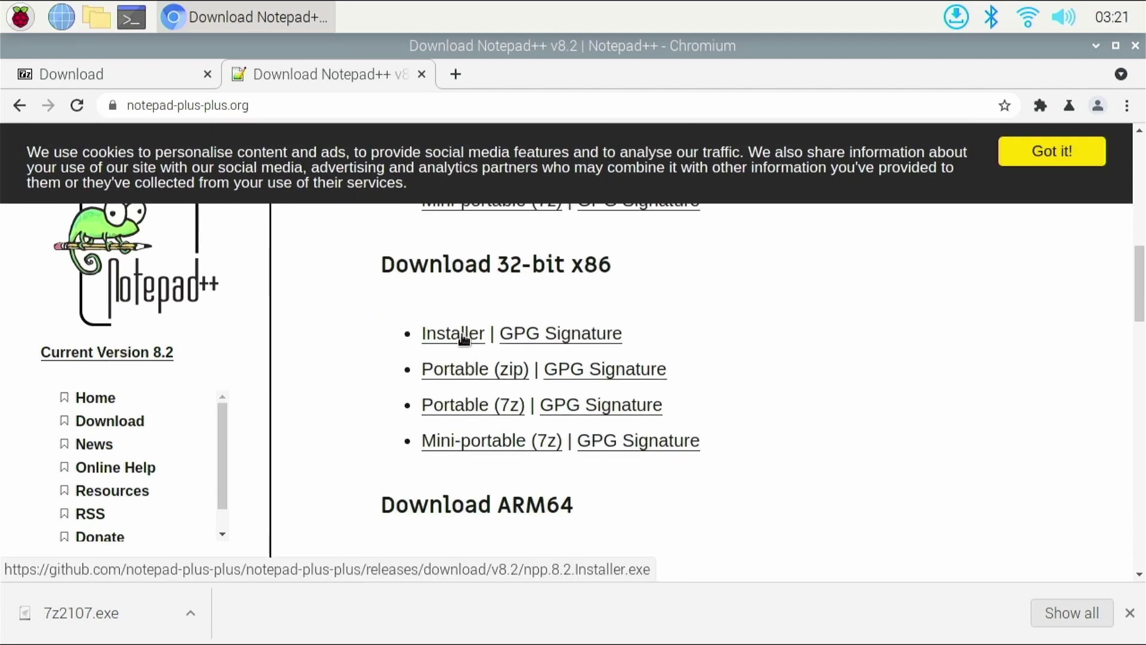
click(466, 336)
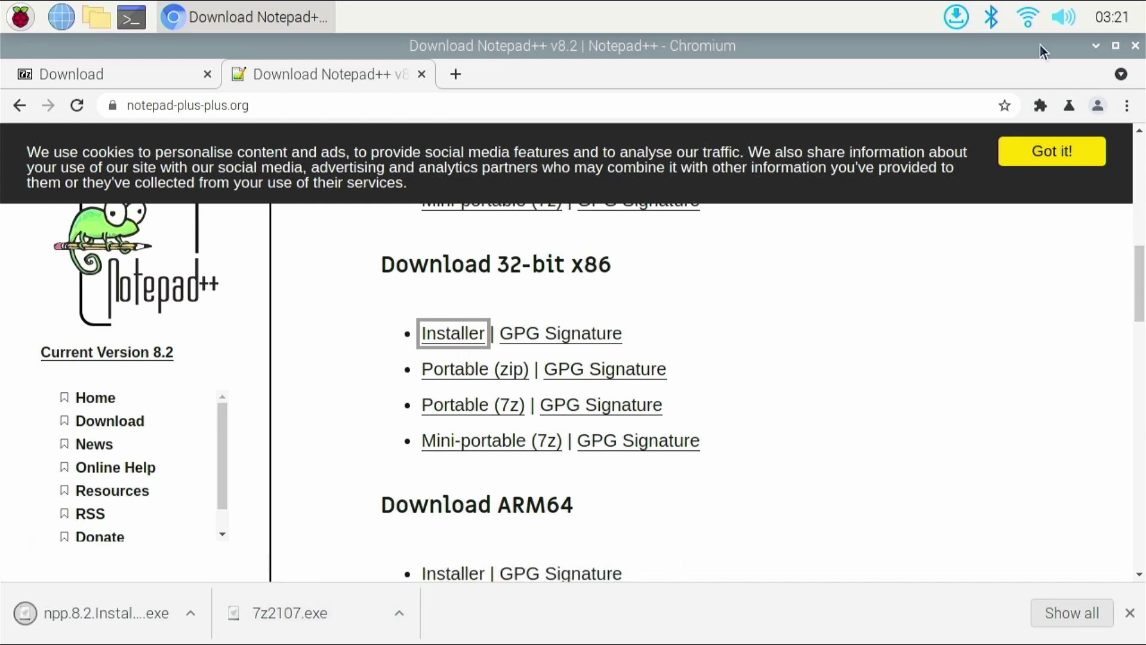
click(1136, 45)
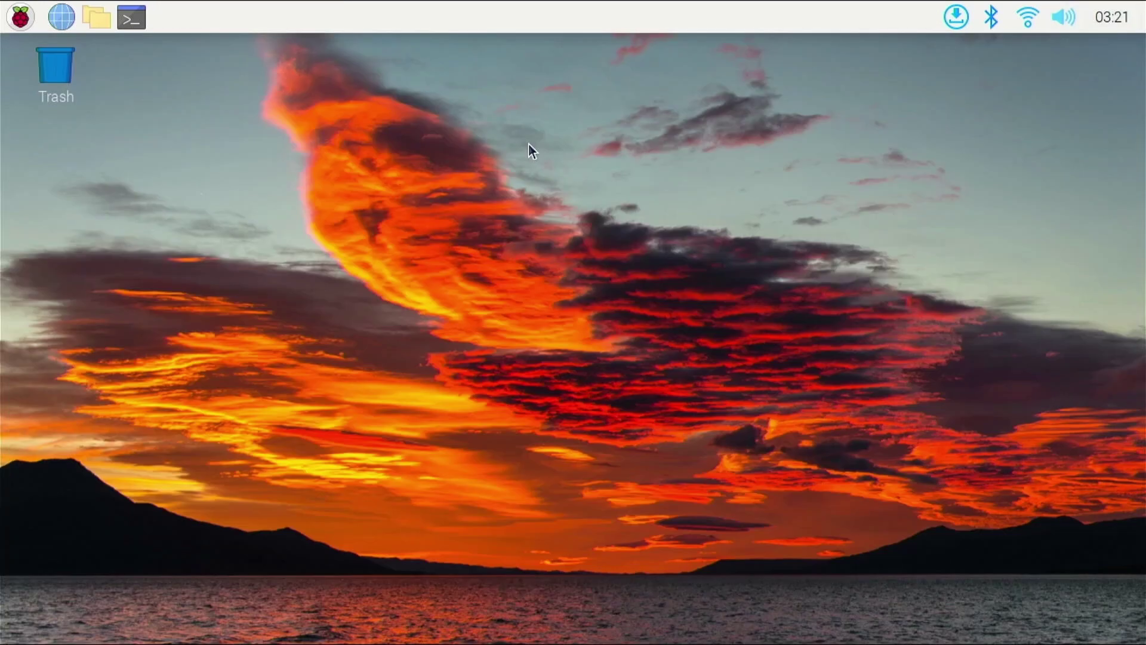
- Launch Wine Program Manager from System Tools and move Add/Remove Programs into view
click(20, 16)
mouse_move(9, 37)
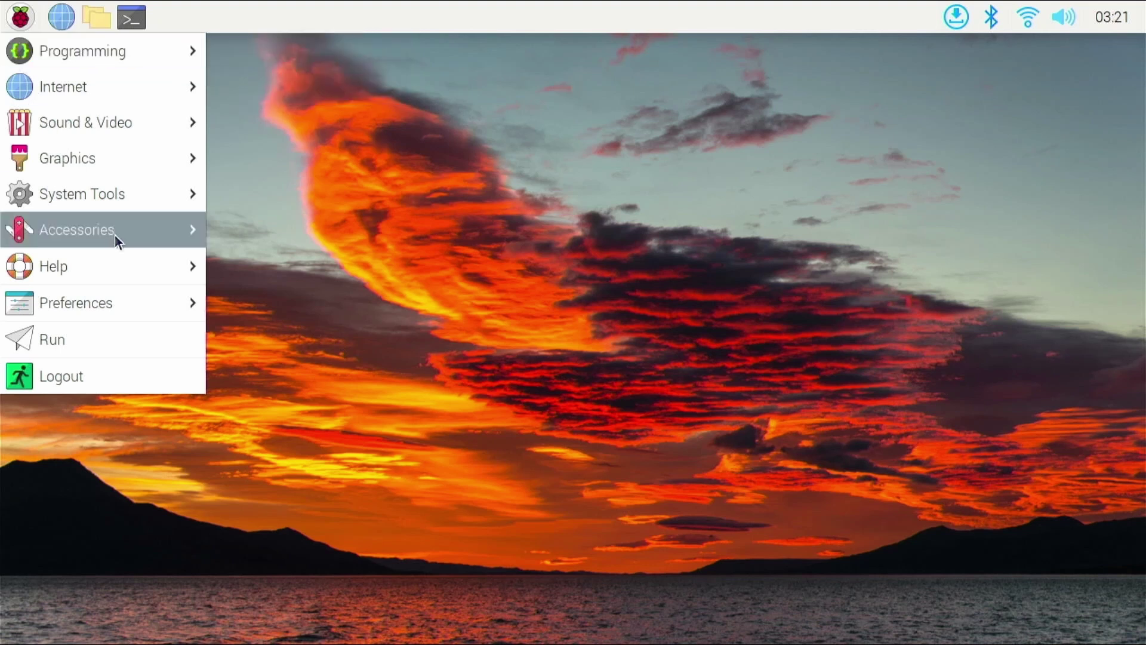
mouse_move(127, 195)
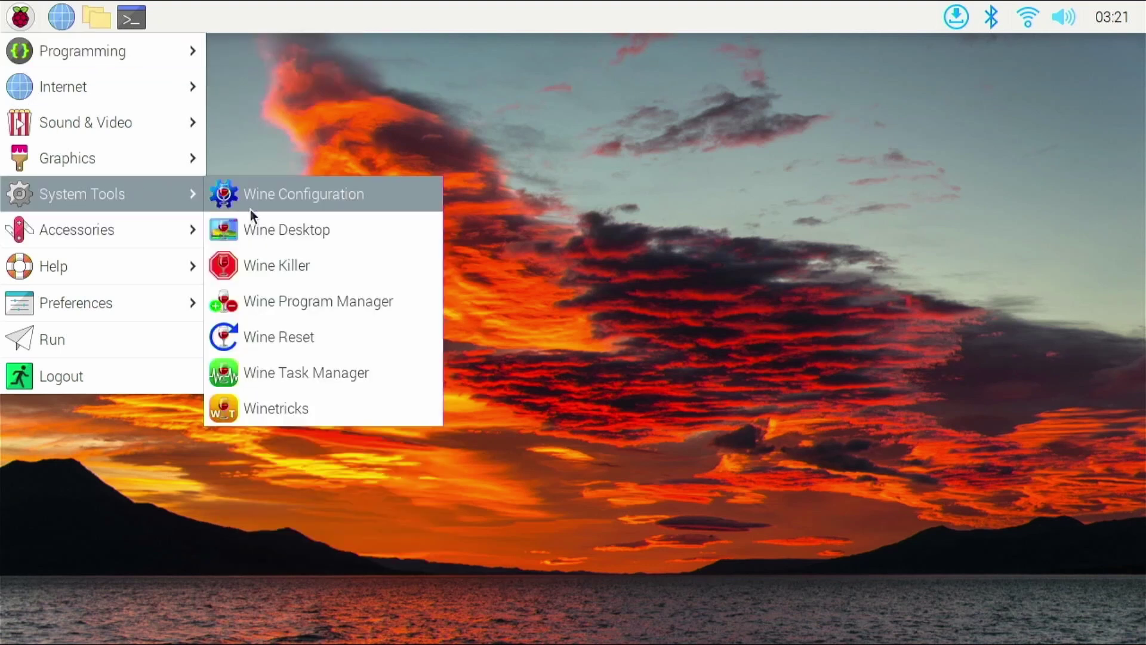
click(267, 302)
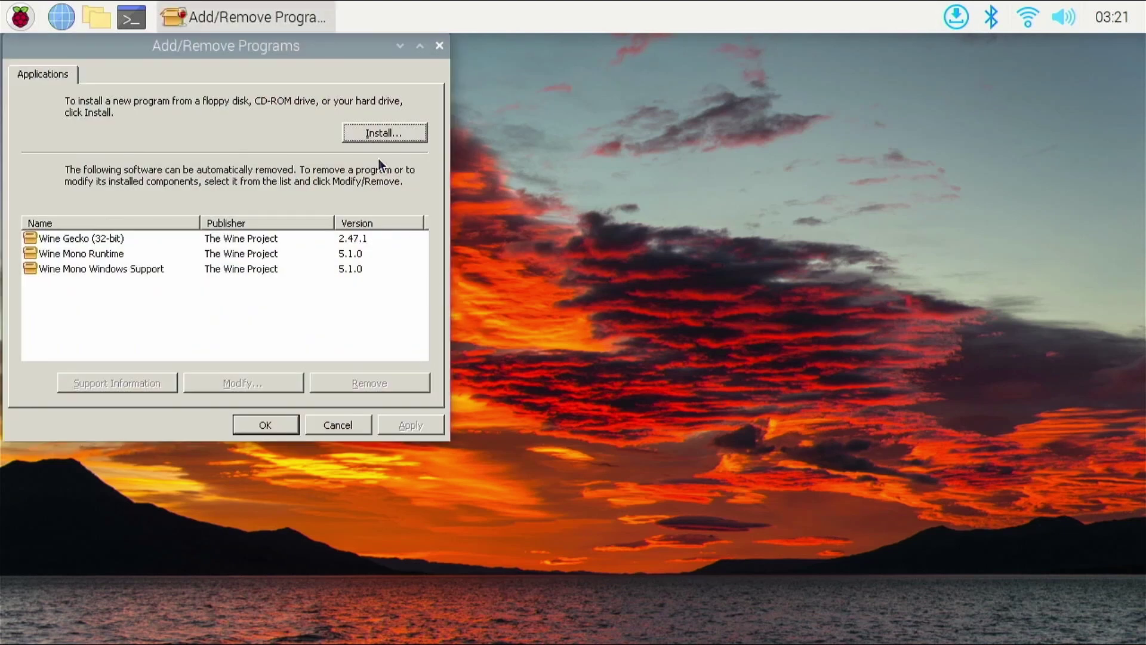
drag(351, 52, 430, 114)
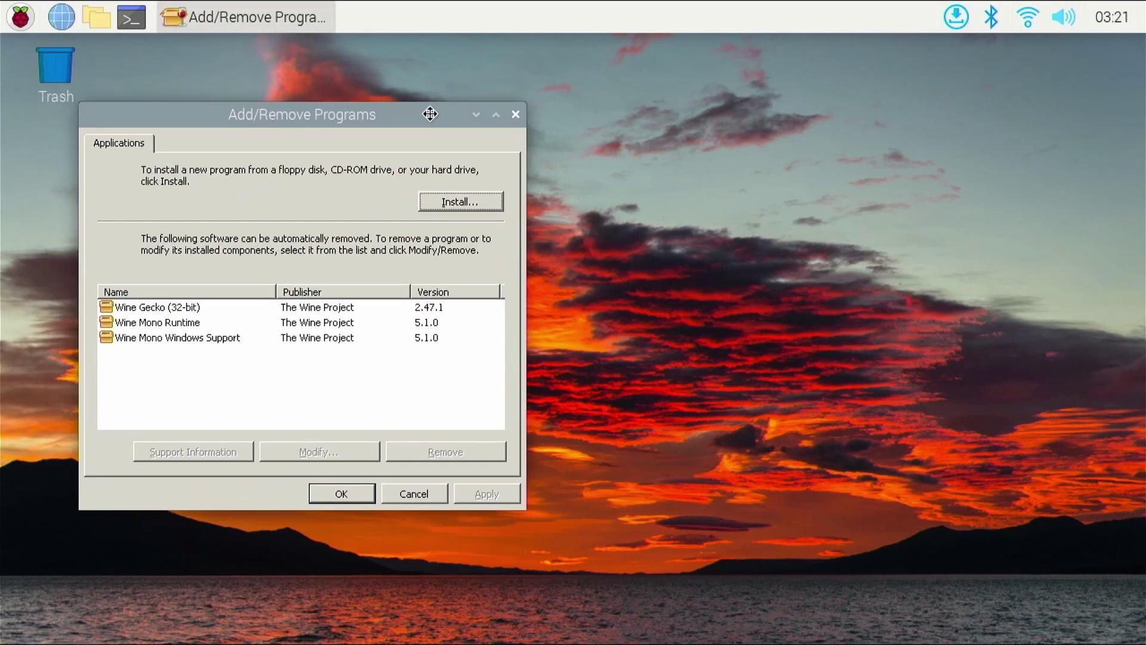
- Choose npp.8.2.Installer.exe from Downloads, filtered to Programs (*.exe), as the file to install
click(458, 191)
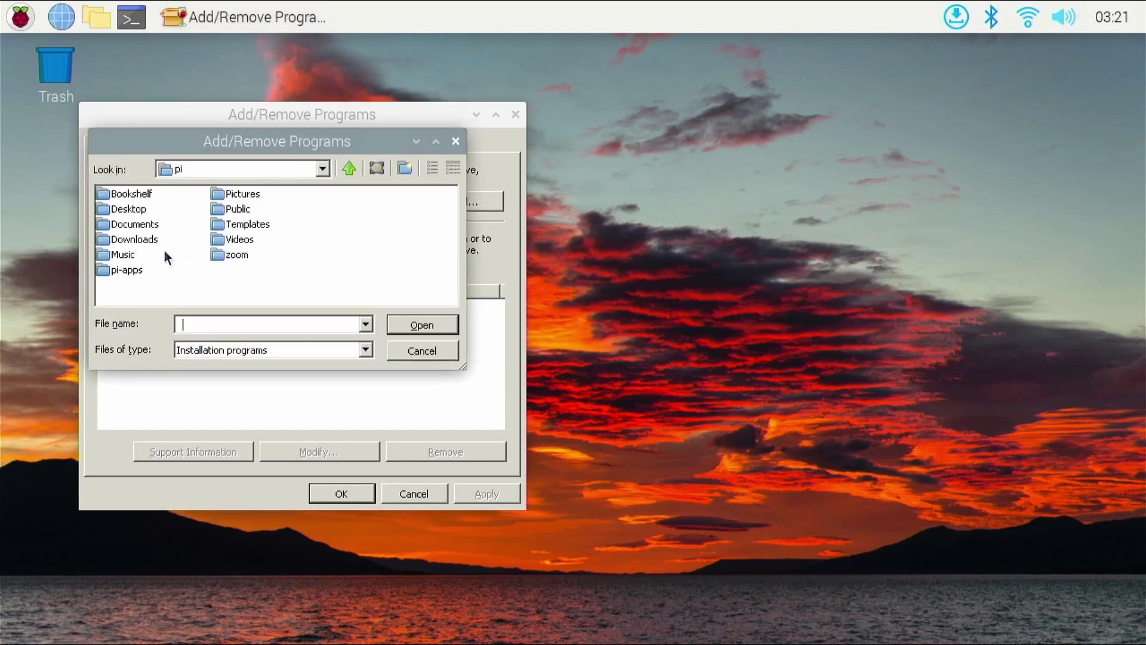
click(149, 239)
double_click(149, 238)
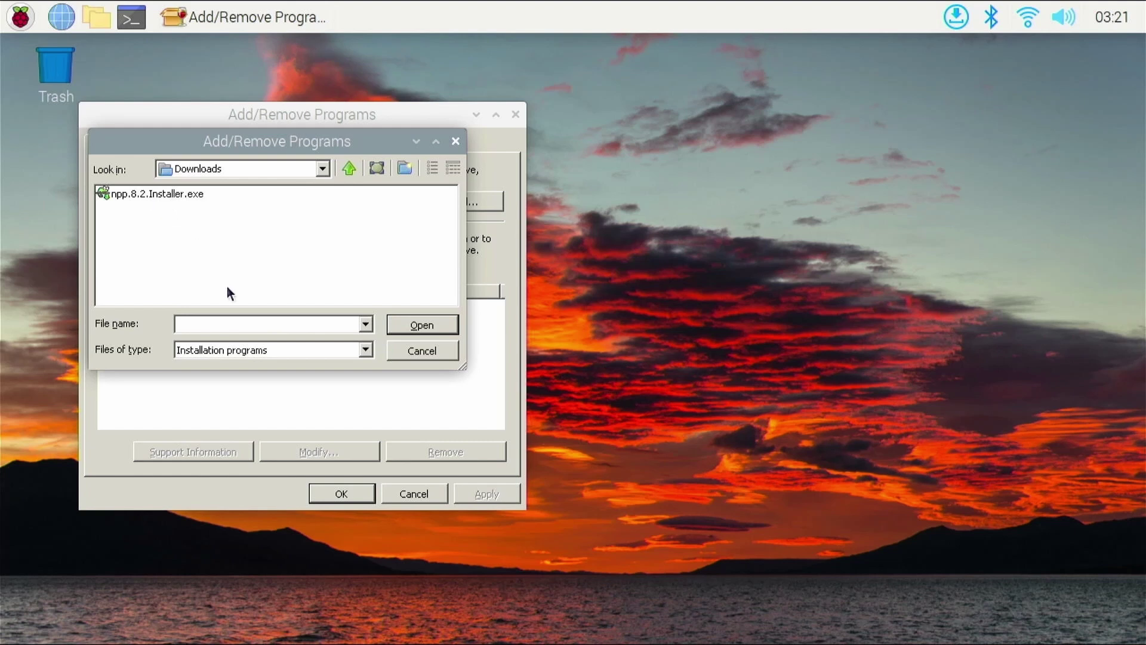
click(247, 350)
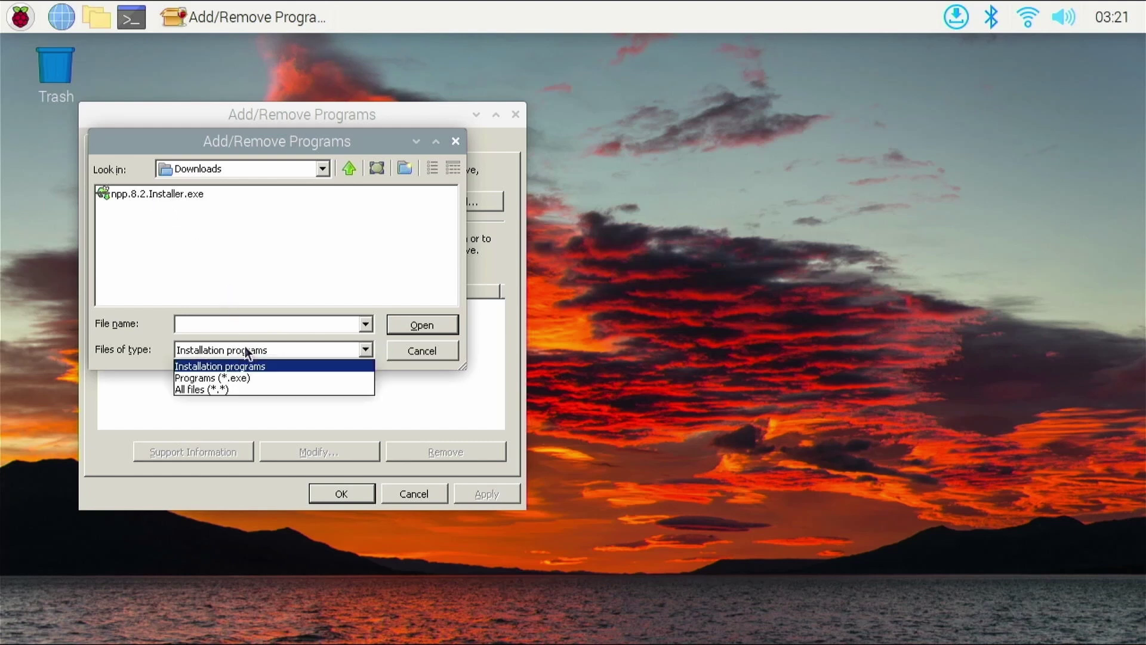
click(250, 378)
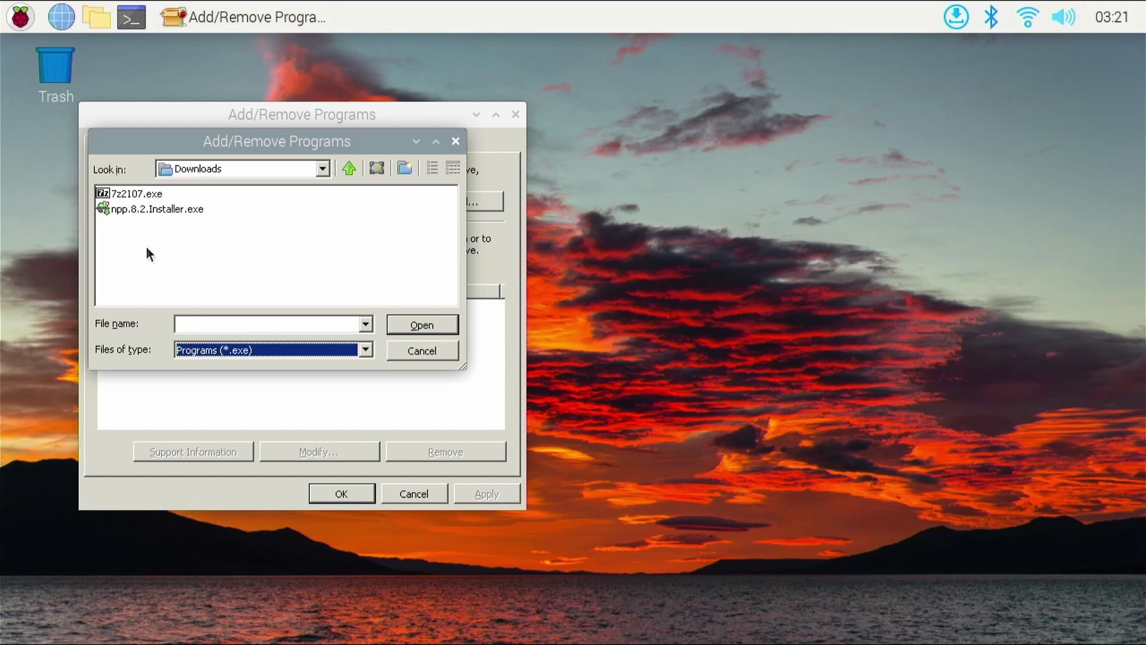
click(163, 211)
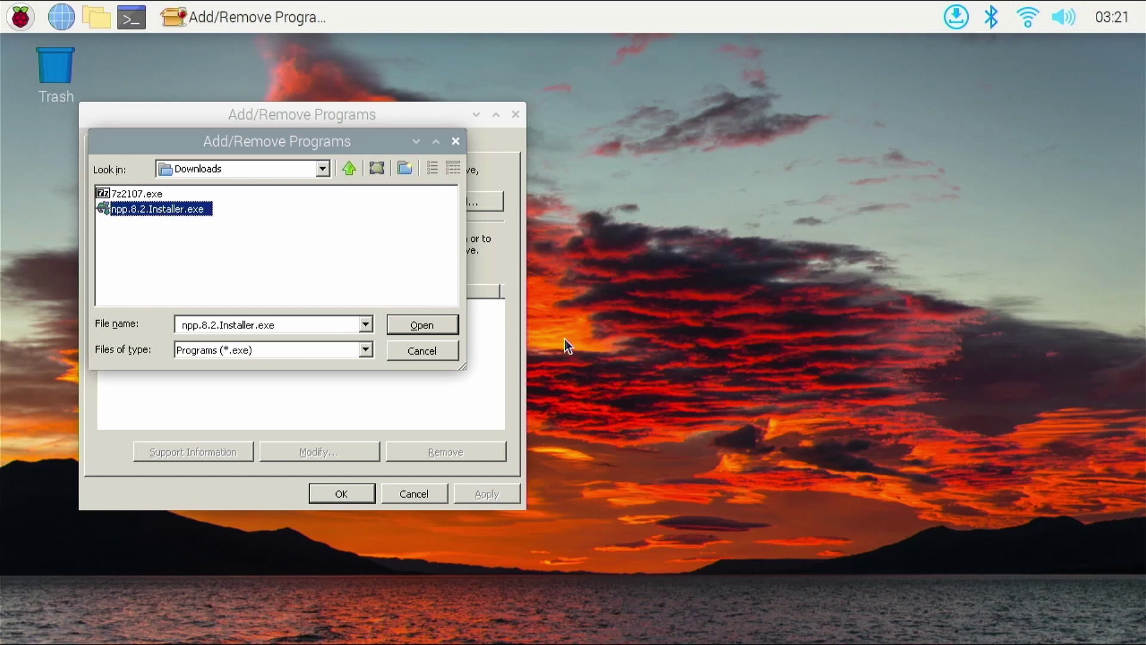
- Run the Notepad++ installer in English, accepting the license, C:\Program Files\Notepad++ and default components
click(416, 325)
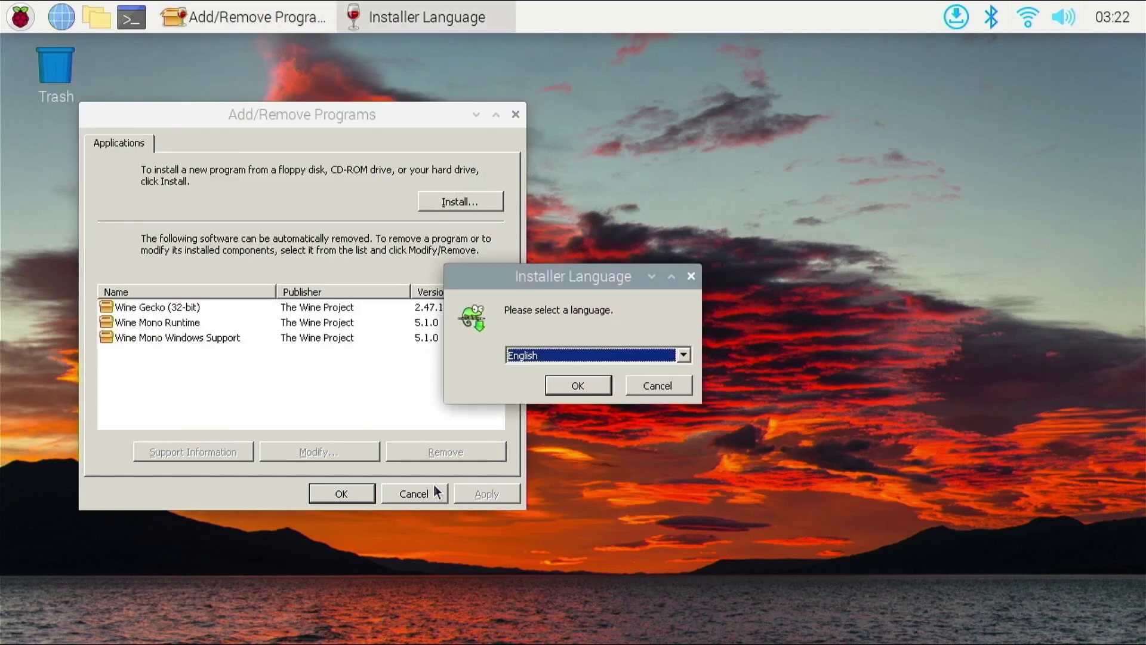
click(577, 386)
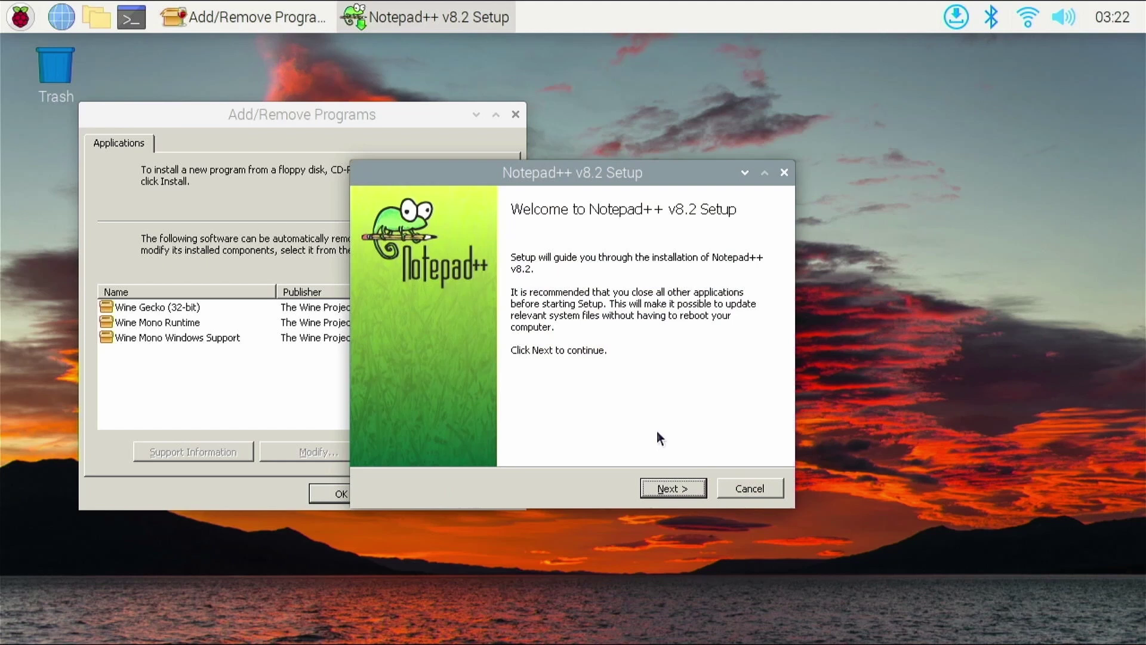
click(665, 491)
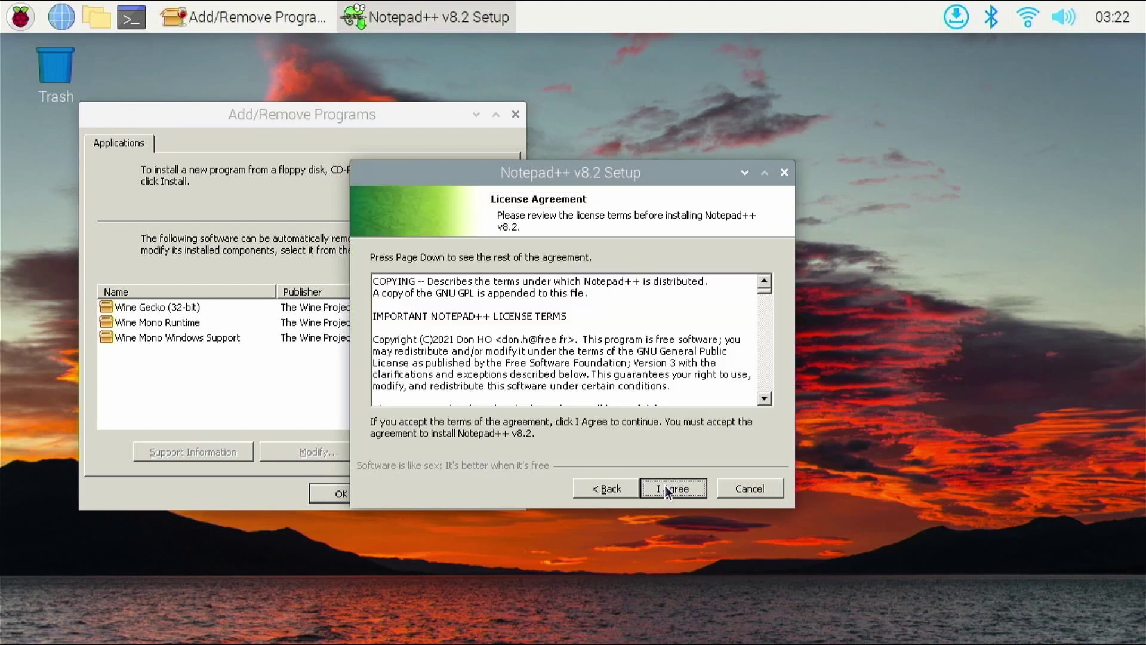
click(664, 487)
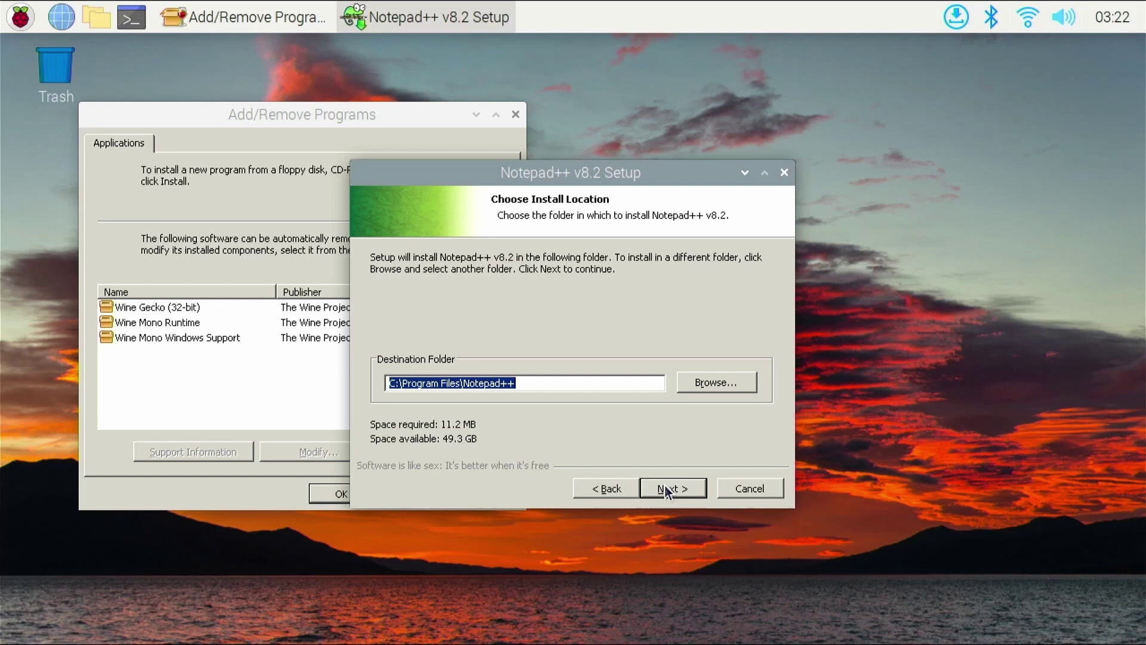
click(664, 488)
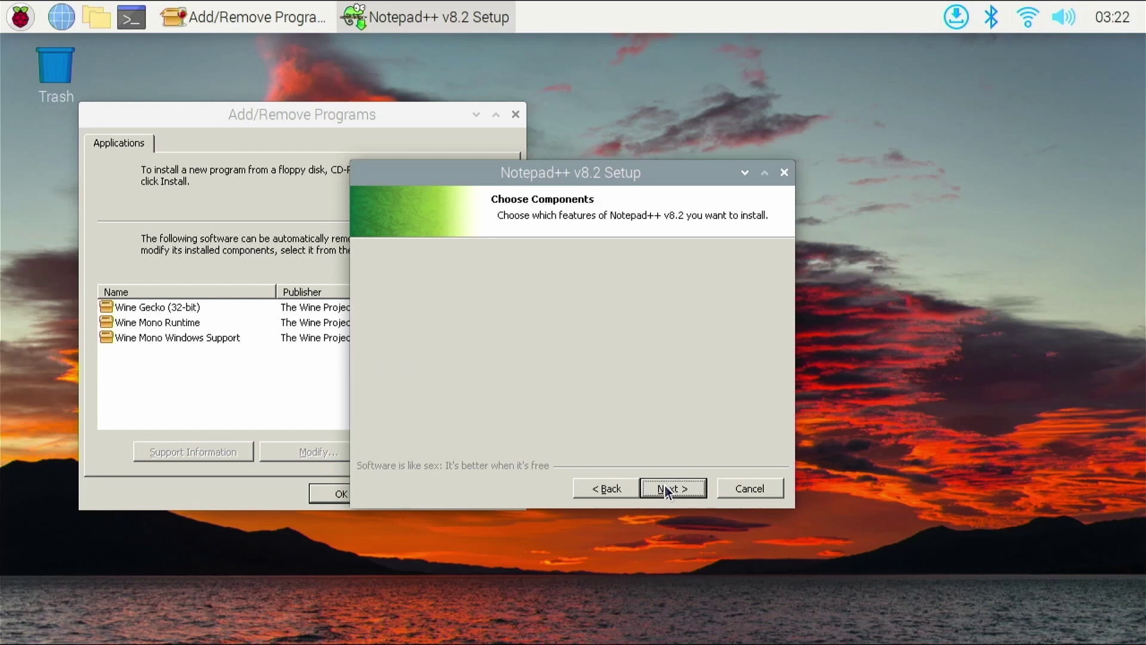
click(665, 488)
click(666, 487)
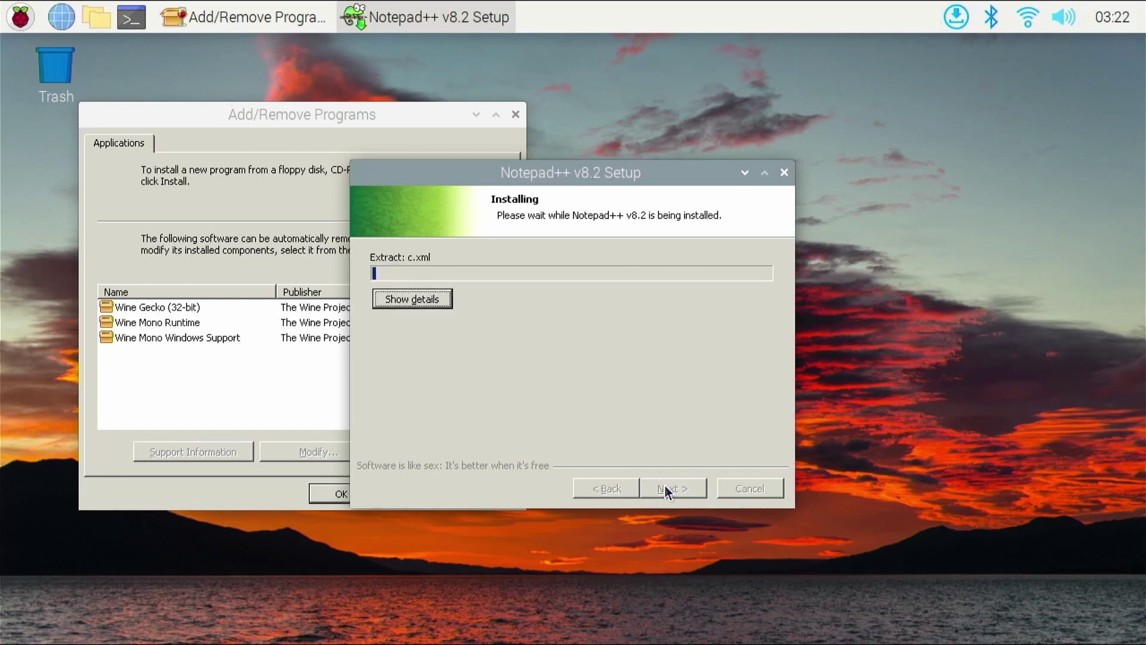
- Finish setup with Run Notepad++ checked and close the Add/Remove Programs window
click(446, 295)
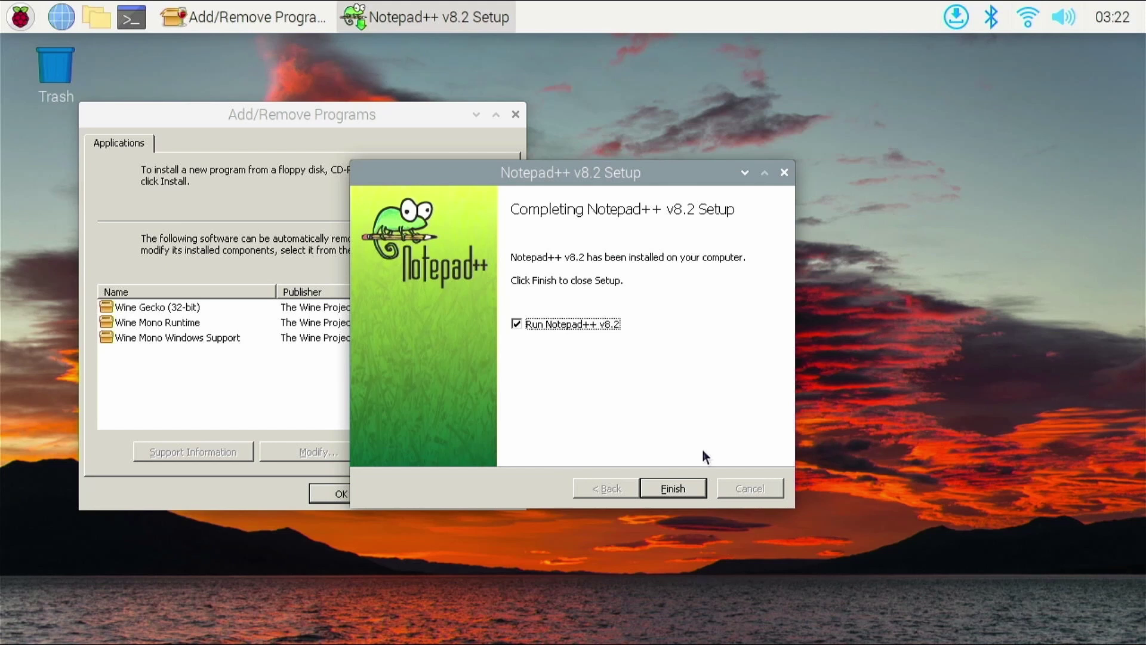
click(686, 488)
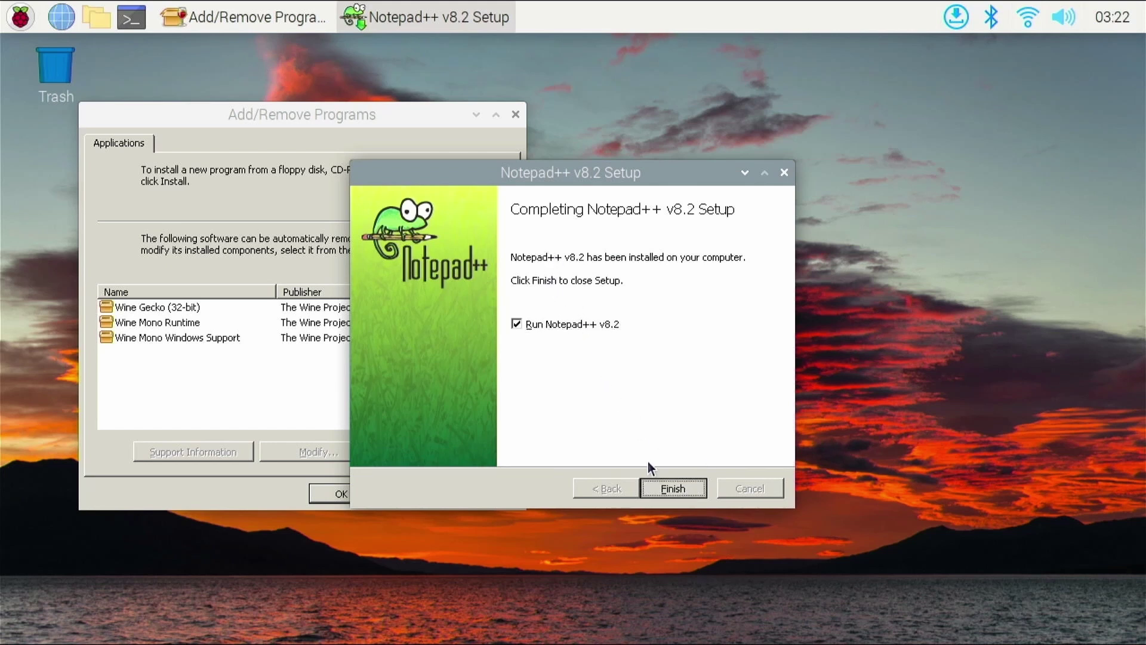
click(673, 492)
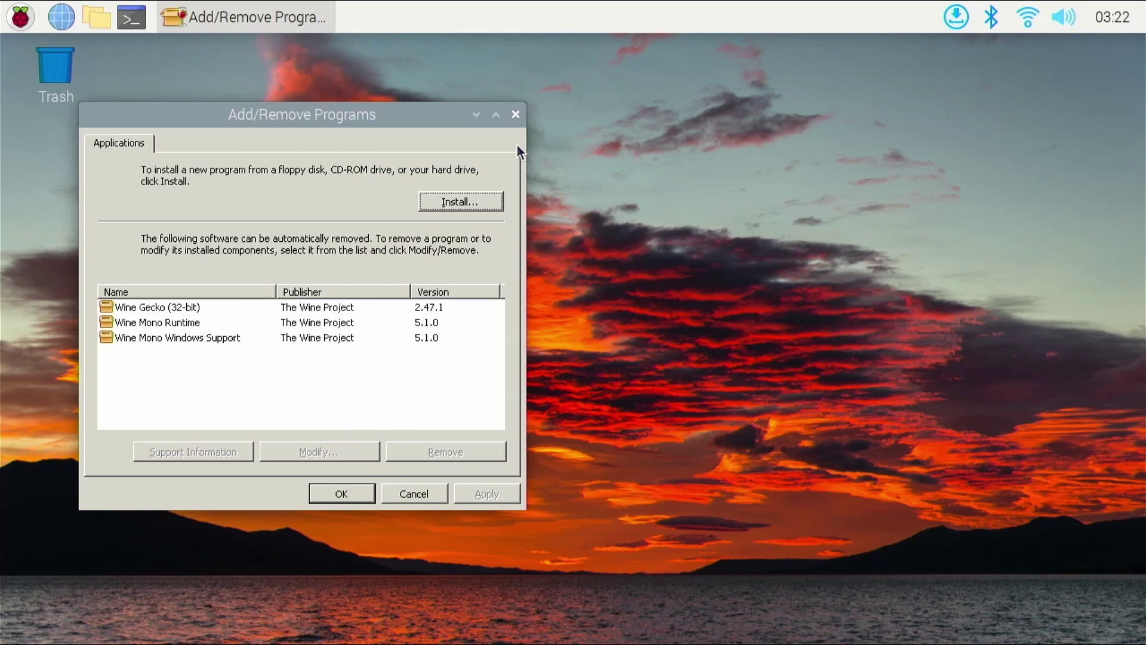
click(515, 114)
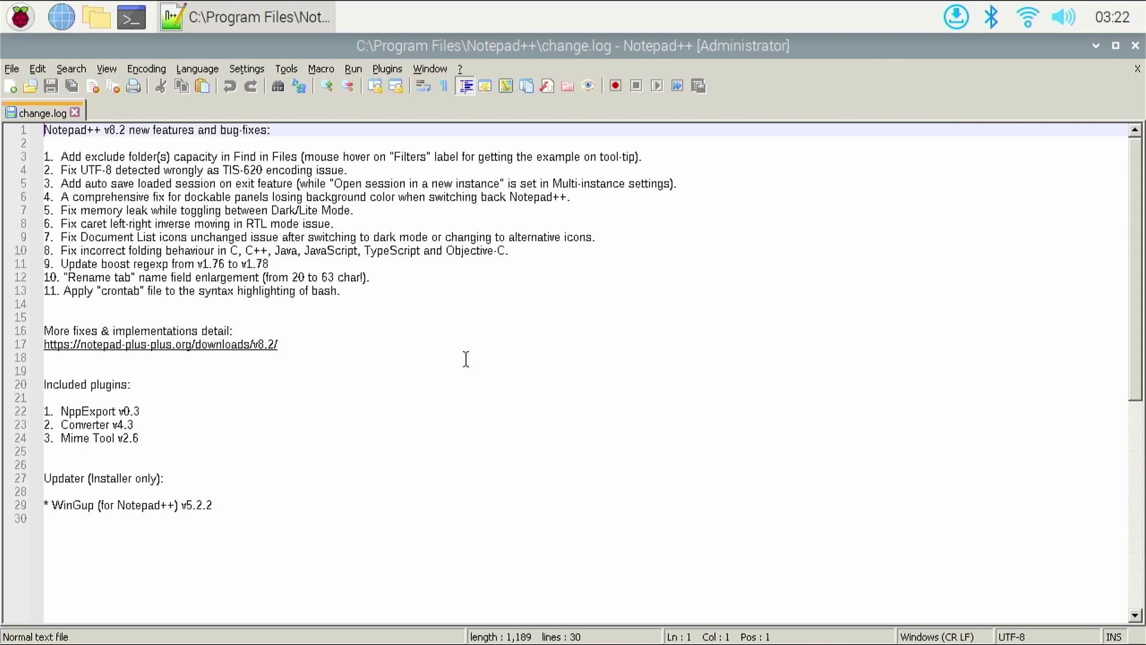
- Replace change.log's contents with a channel name and, several lines below, random test letters
click(274, 500)
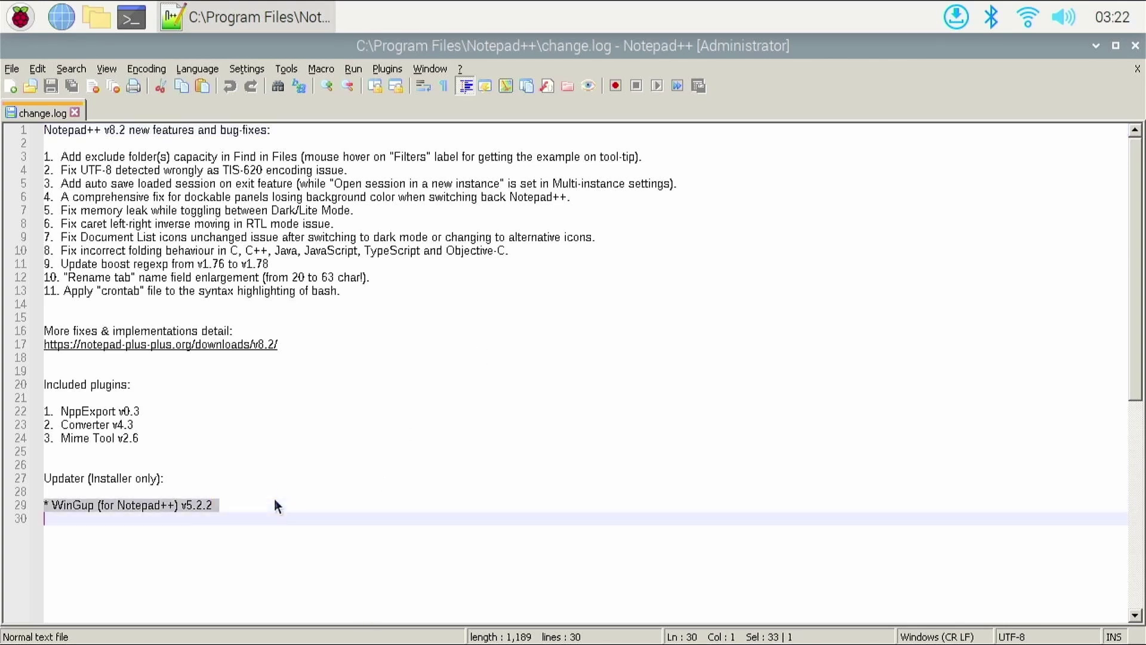
drag(281, 501, 45, 129)
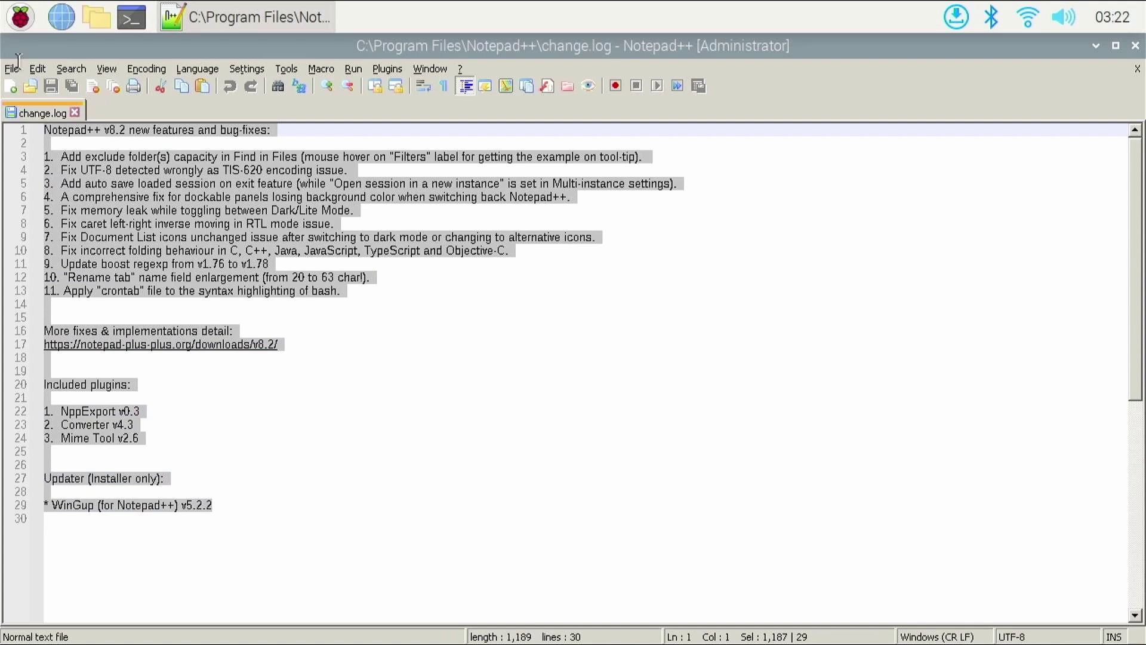
key(Delete)
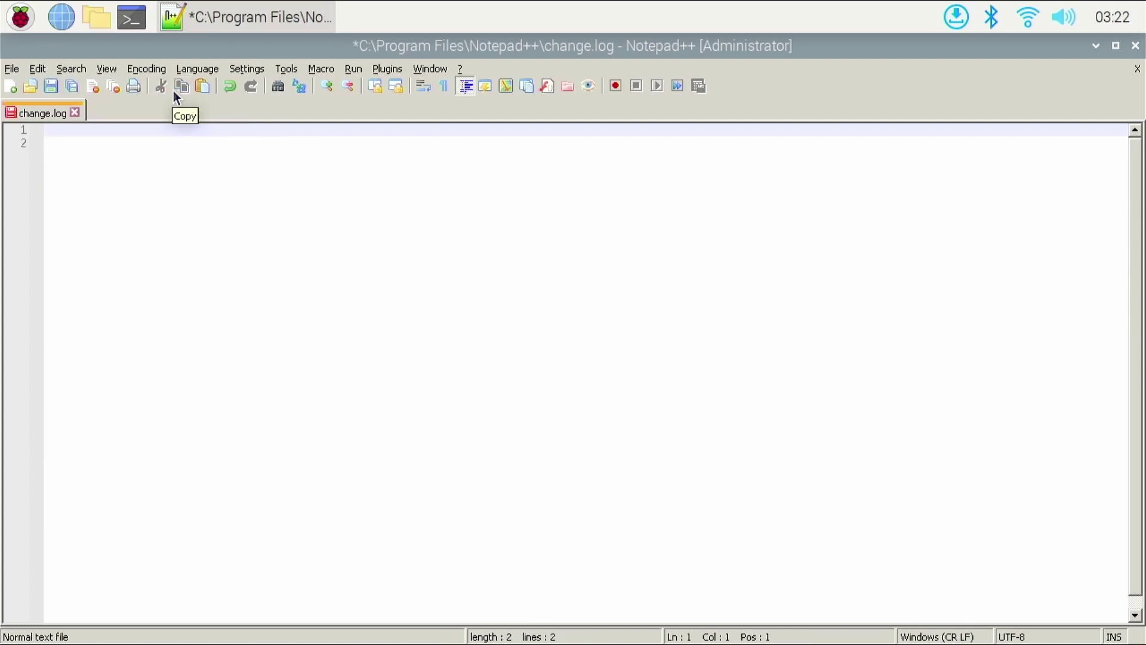
text(Luke'sTech)
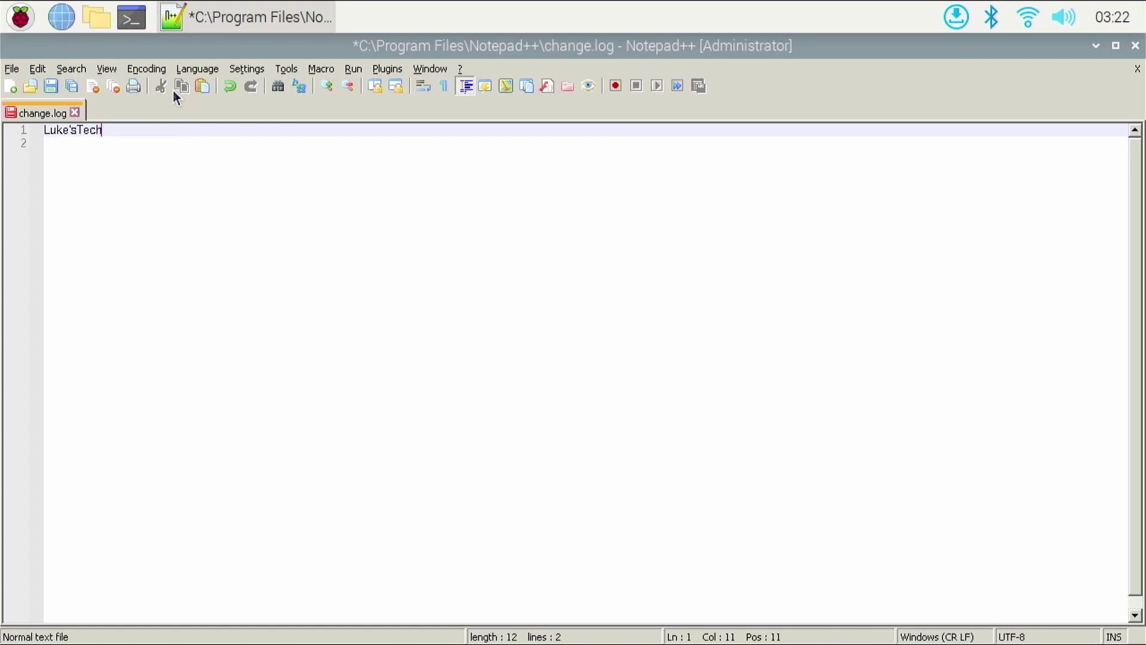
key(Return)
key(Return)
key(Return)
key(Return)
key(Return)
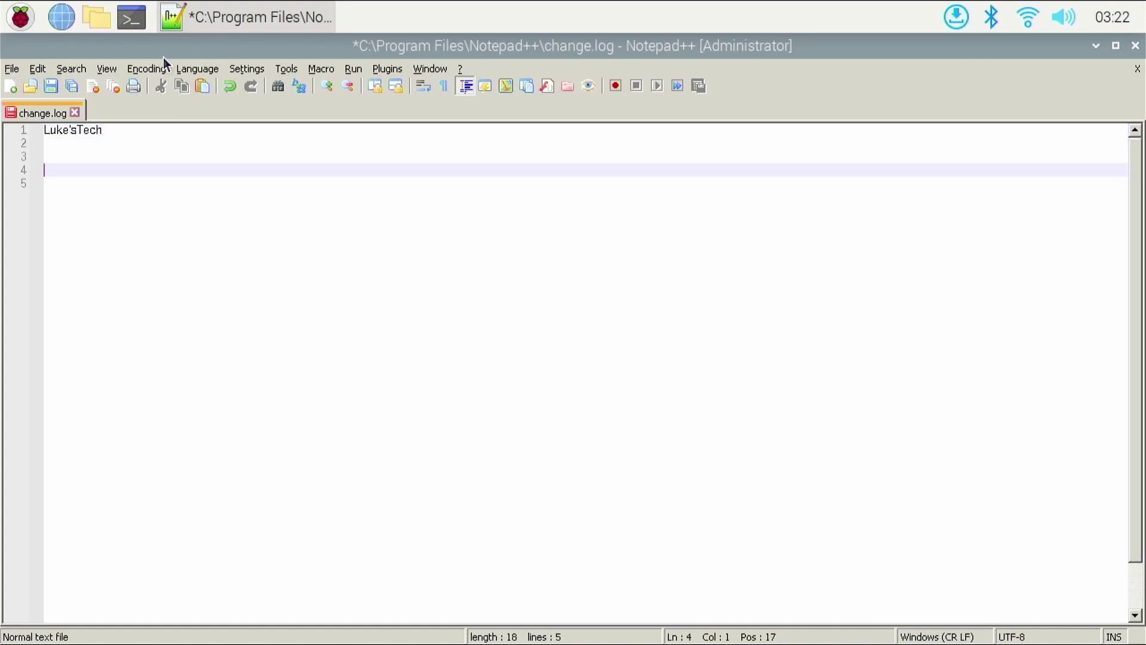
text(wifjwelkfwelkfjwlefjw)
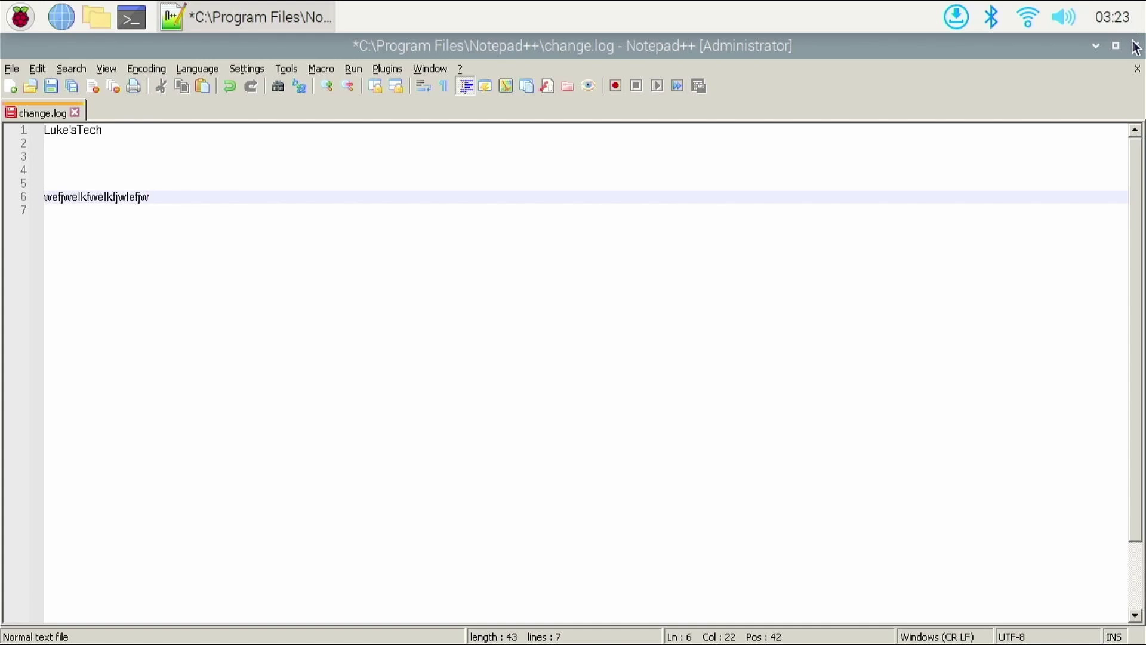
click(1137, 43)
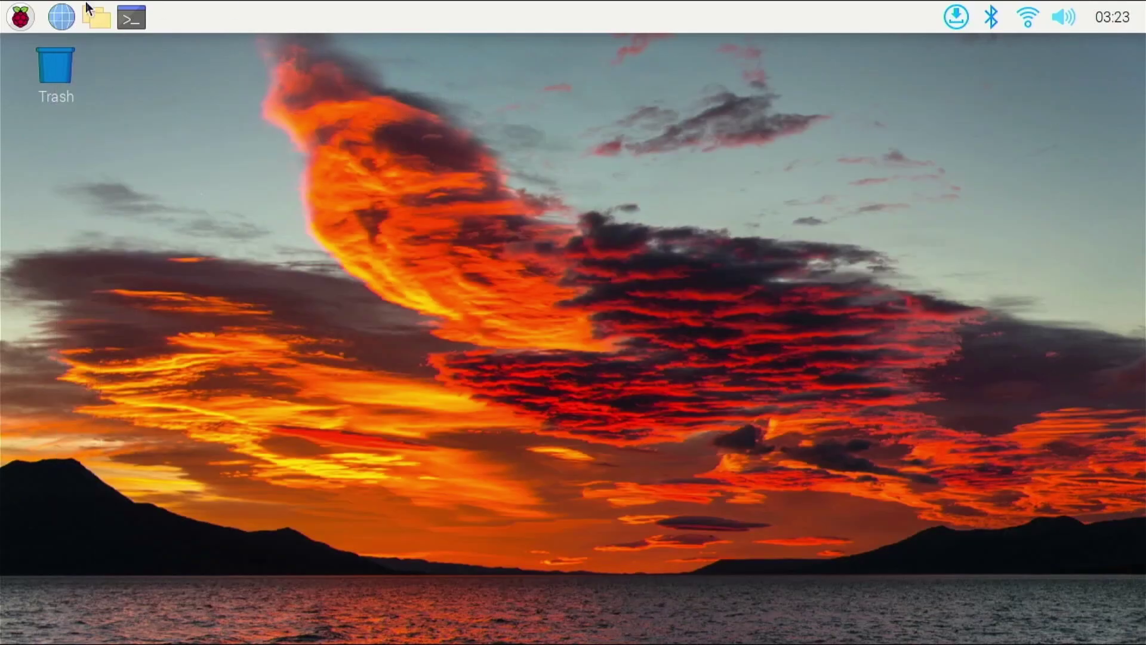
click(23, 21)
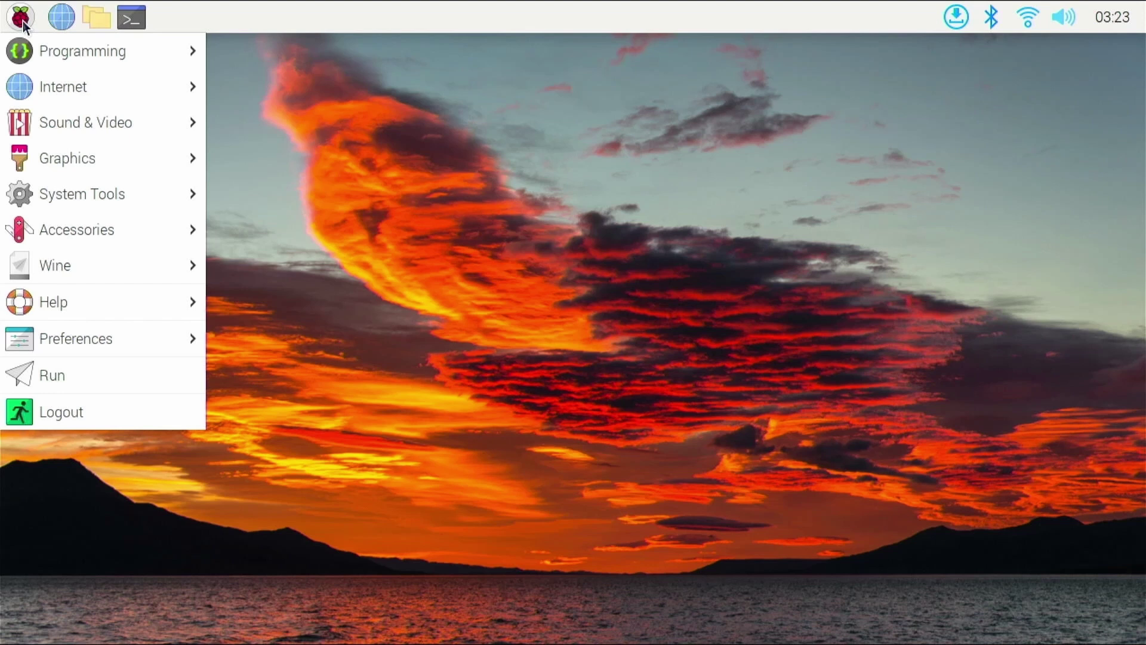
mouse_move(13, 277)
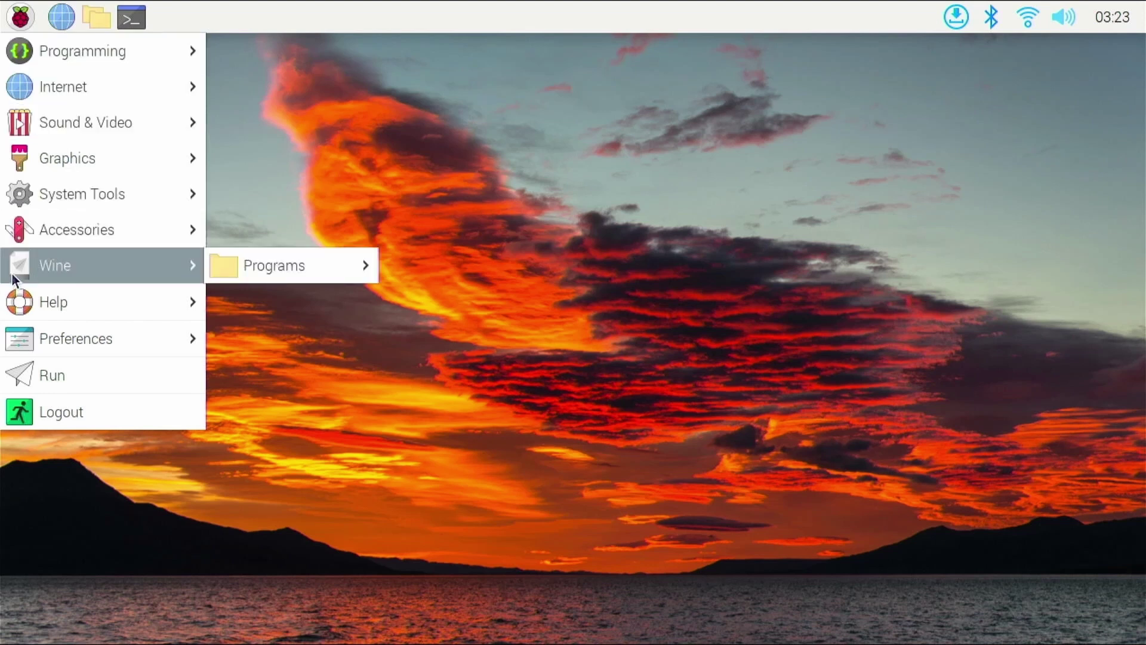
mouse_move(273, 264)
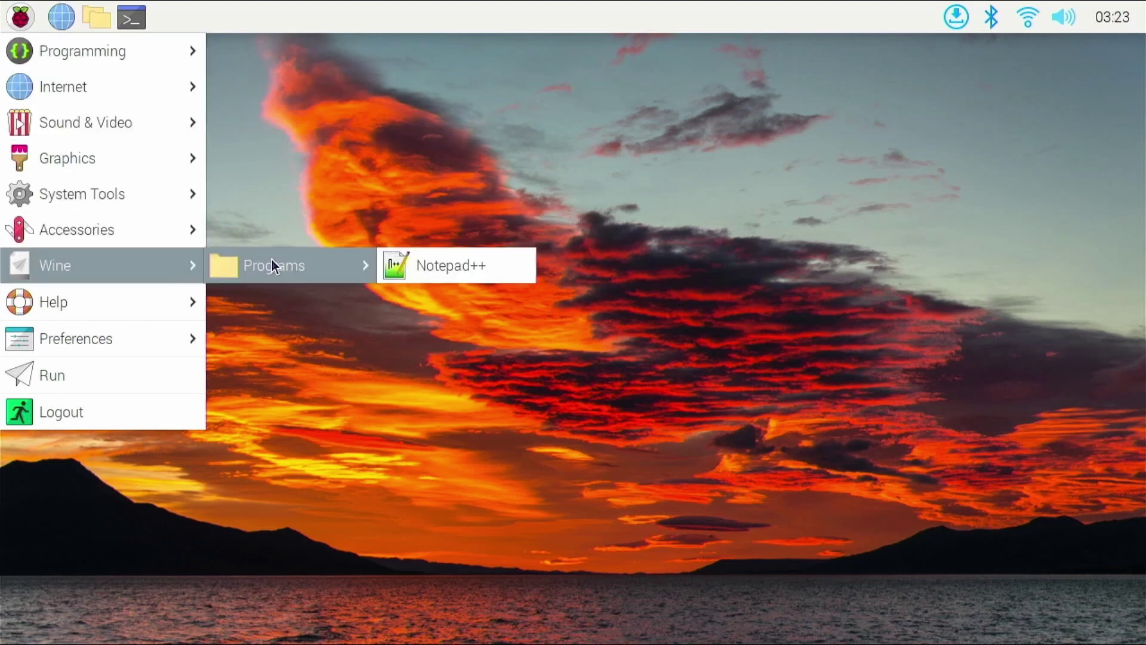
click(421, 267)
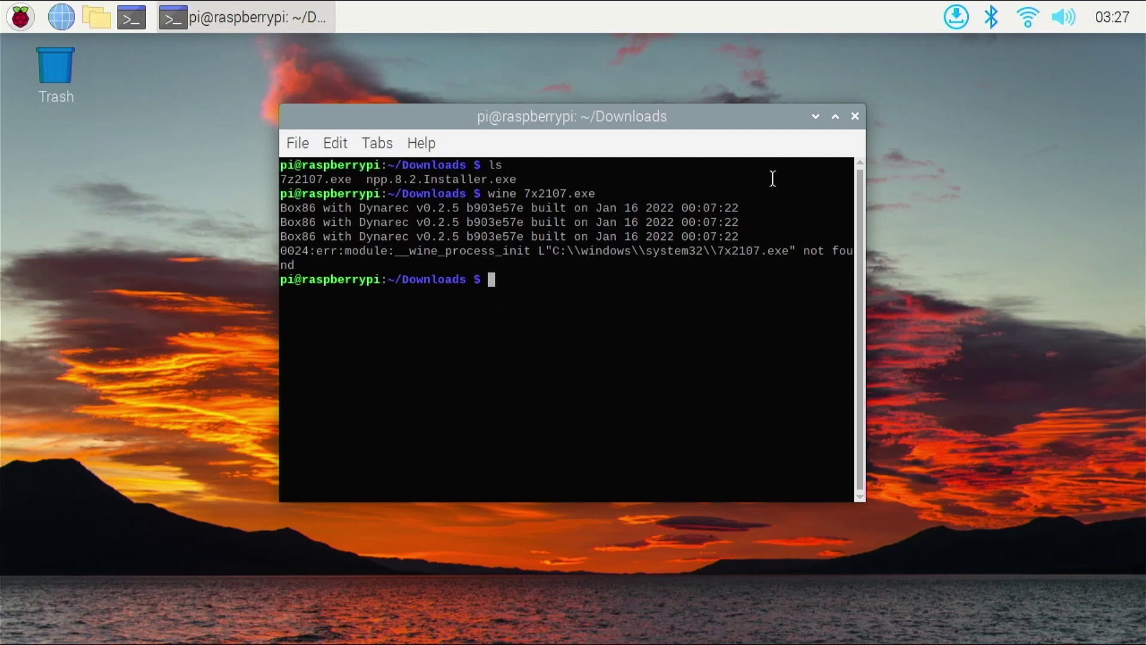
- Close the terminal, reopen Wine Program Manager from System Tools, and choose Install…
click(855, 116)
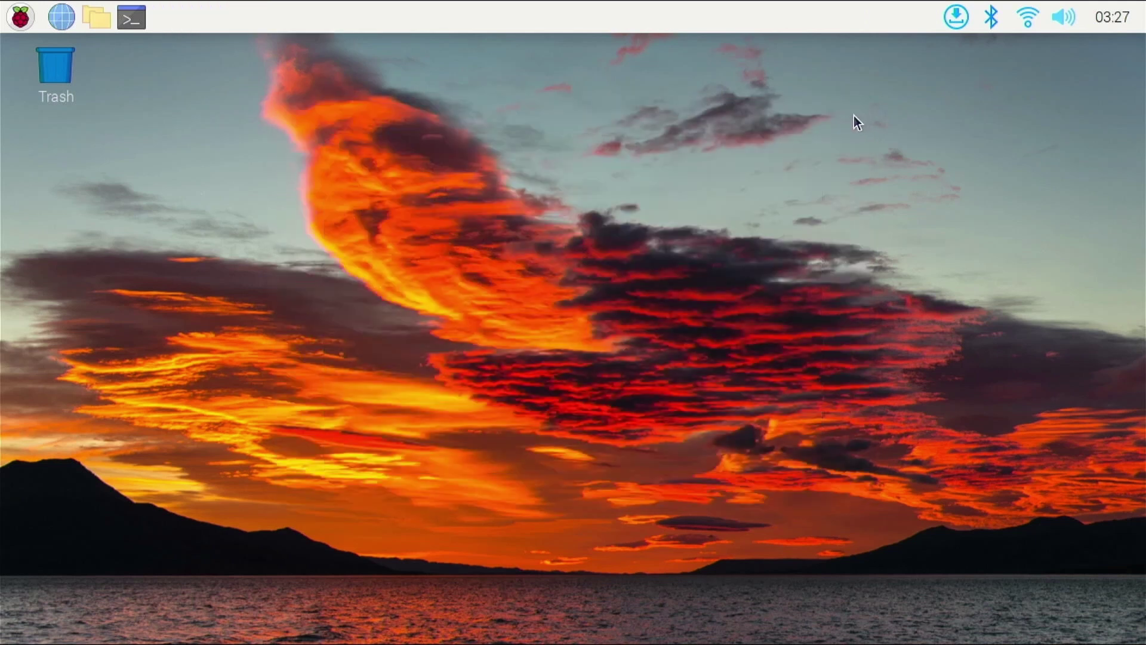
click(14, 7)
mouse_move(127, 214)
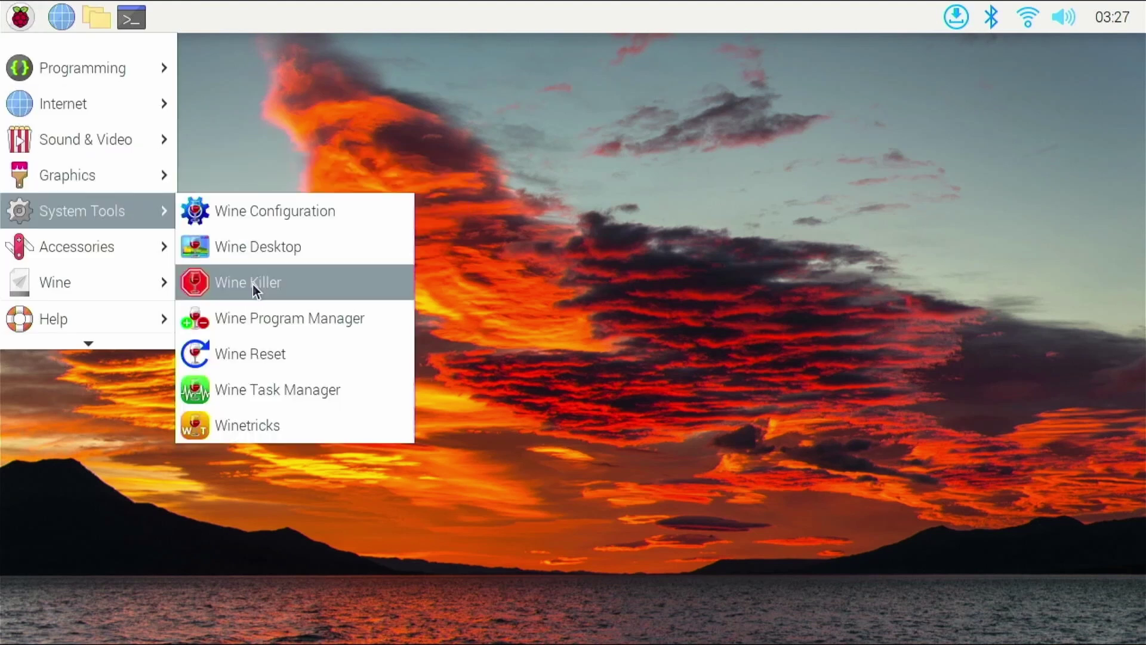
click(263, 321)
right_click(264, 322)
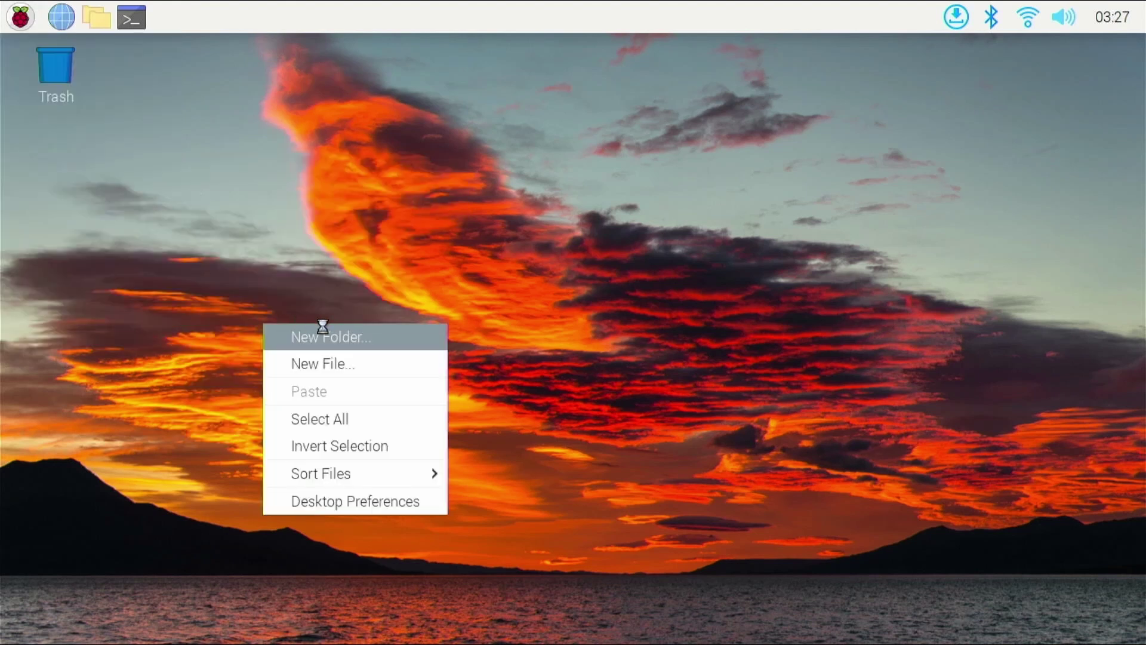
click(374, 294)
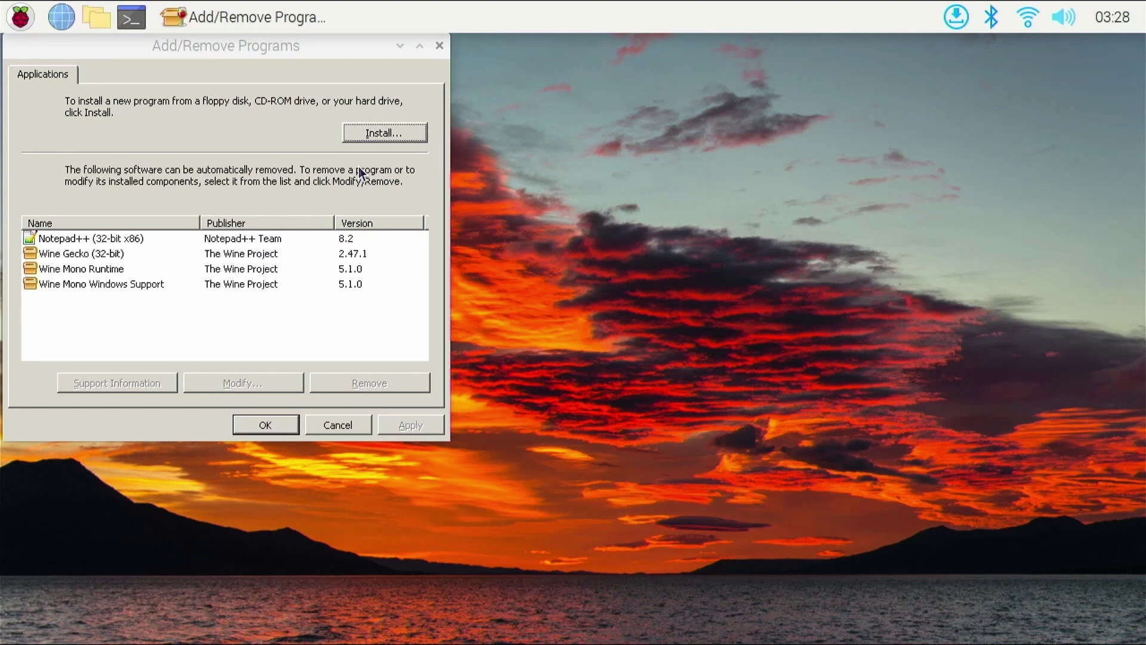
click(359, 124)
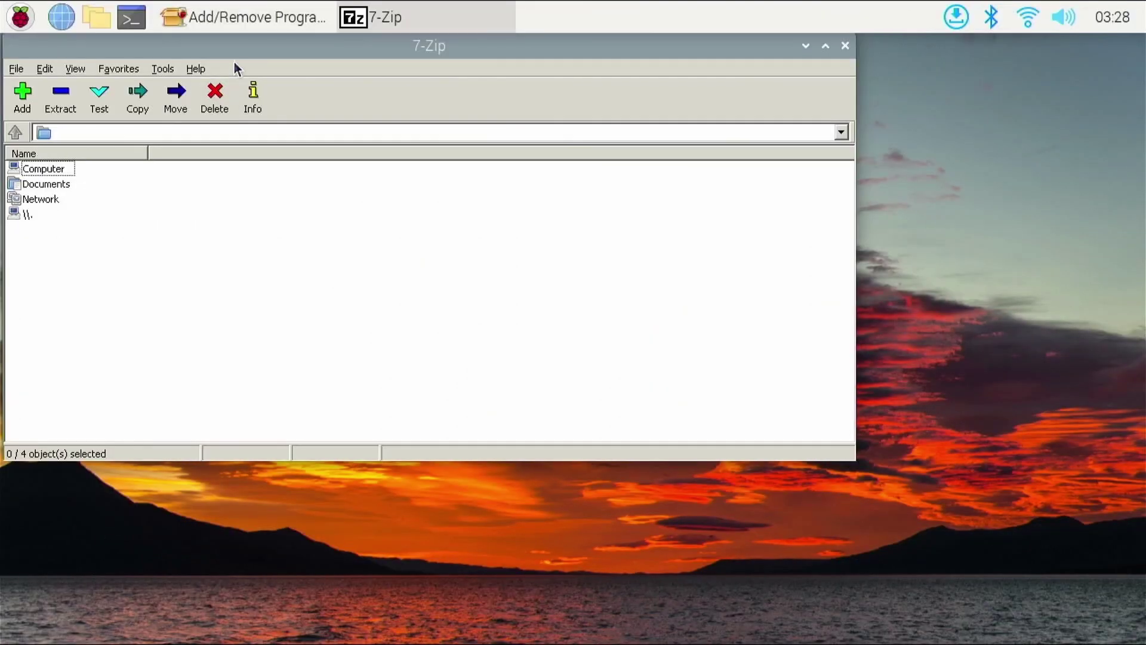
- Browse 7-Zip through Computer, C:, users and pi to the Downloads folder
drag(233, 45, 414, 121)
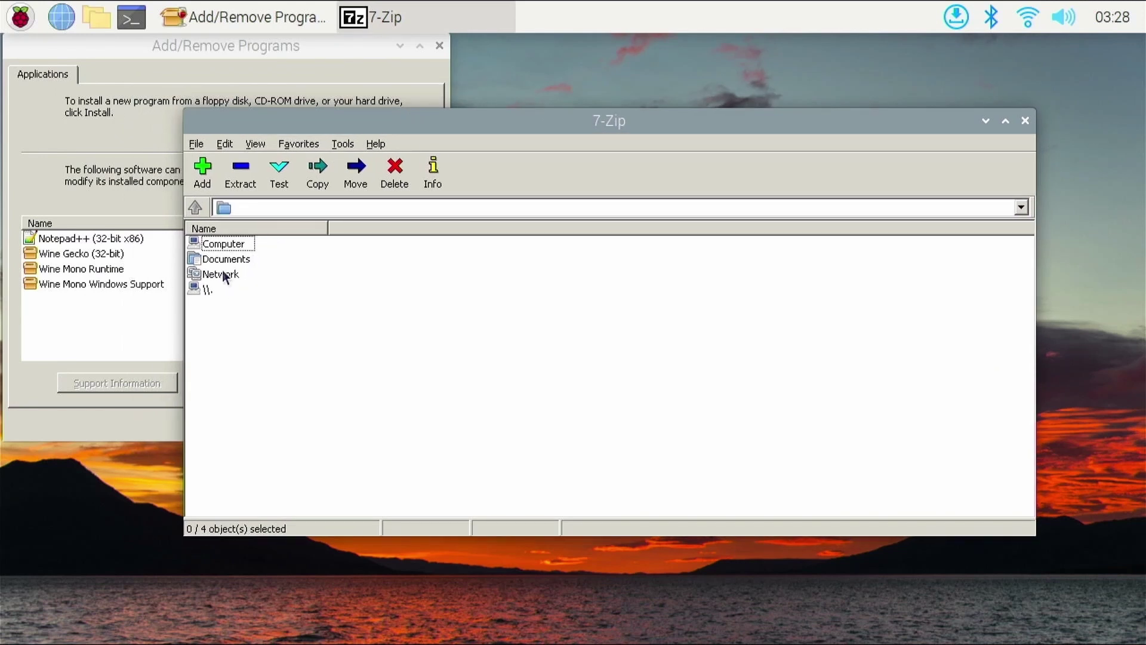
double_click(237, 247)
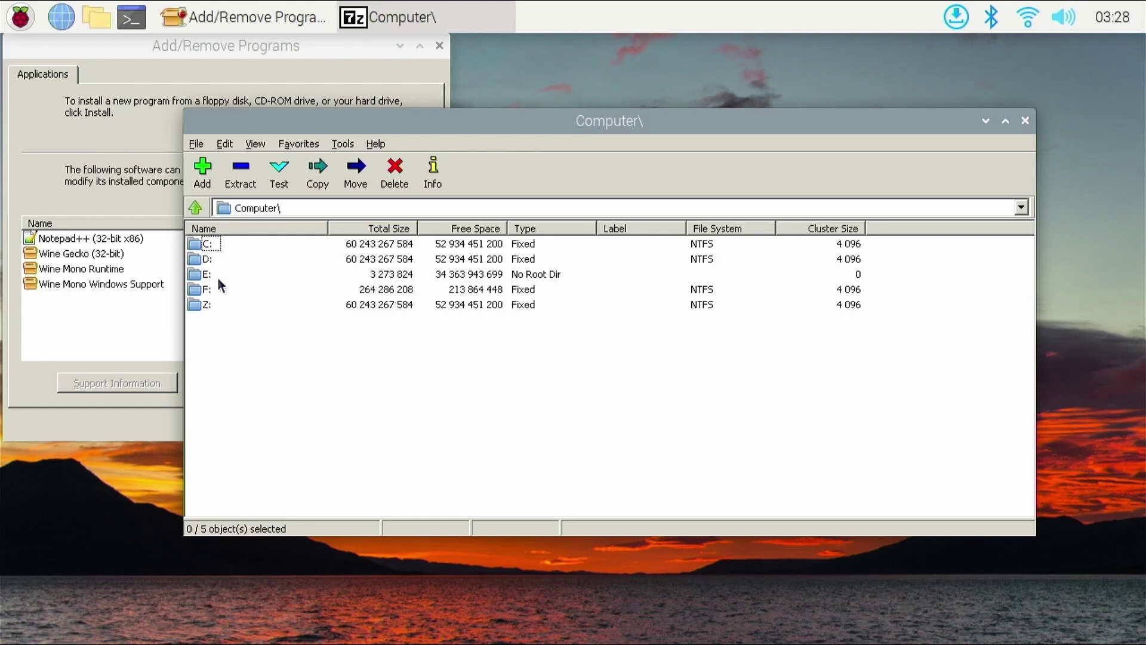
double_click(205, 245)
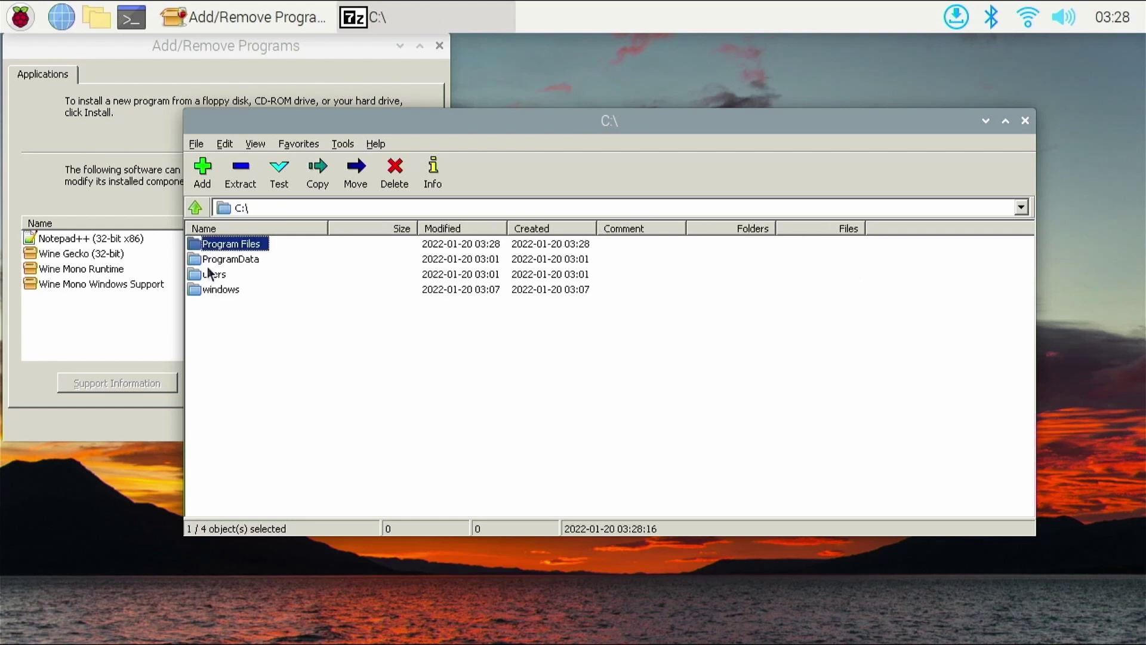
double_click(208, 274)
double_click(208, 245)
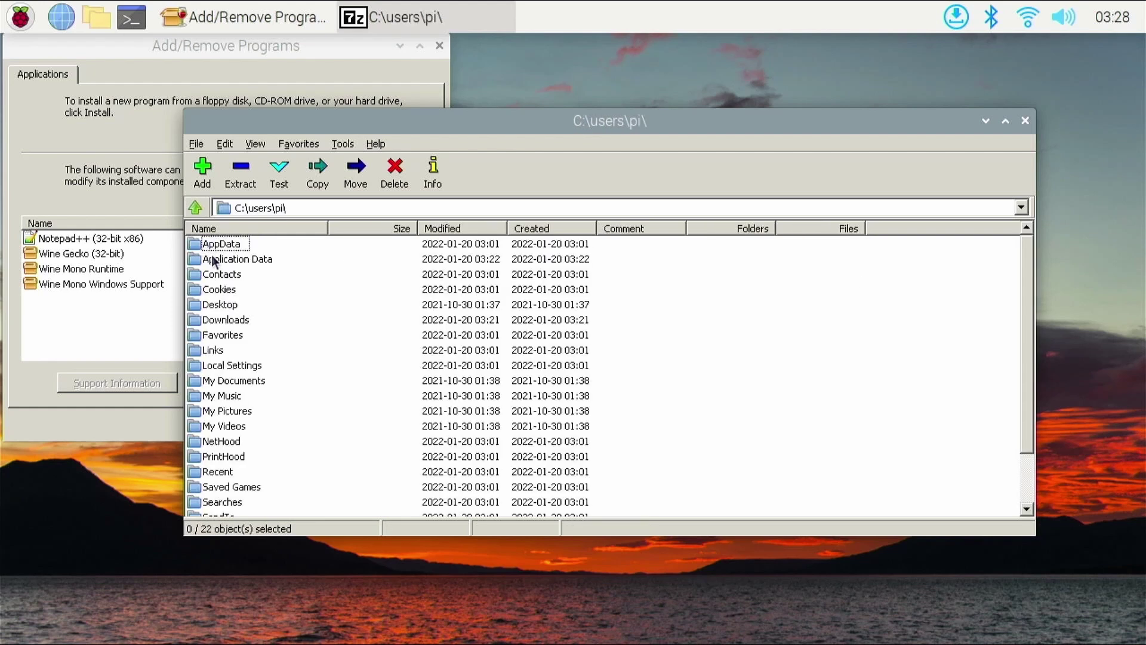
scroll(246, 322, down, 1)
scroll(224, 427, down, 1)
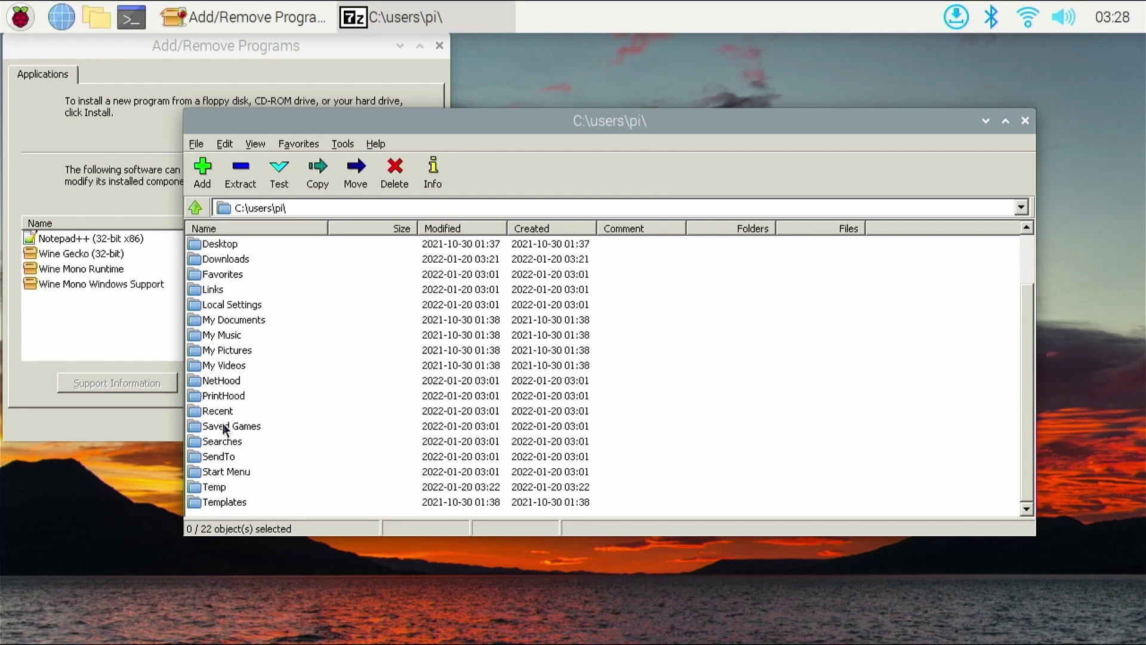
scroll(222, 425, up, 2)
double_click(221, 320)
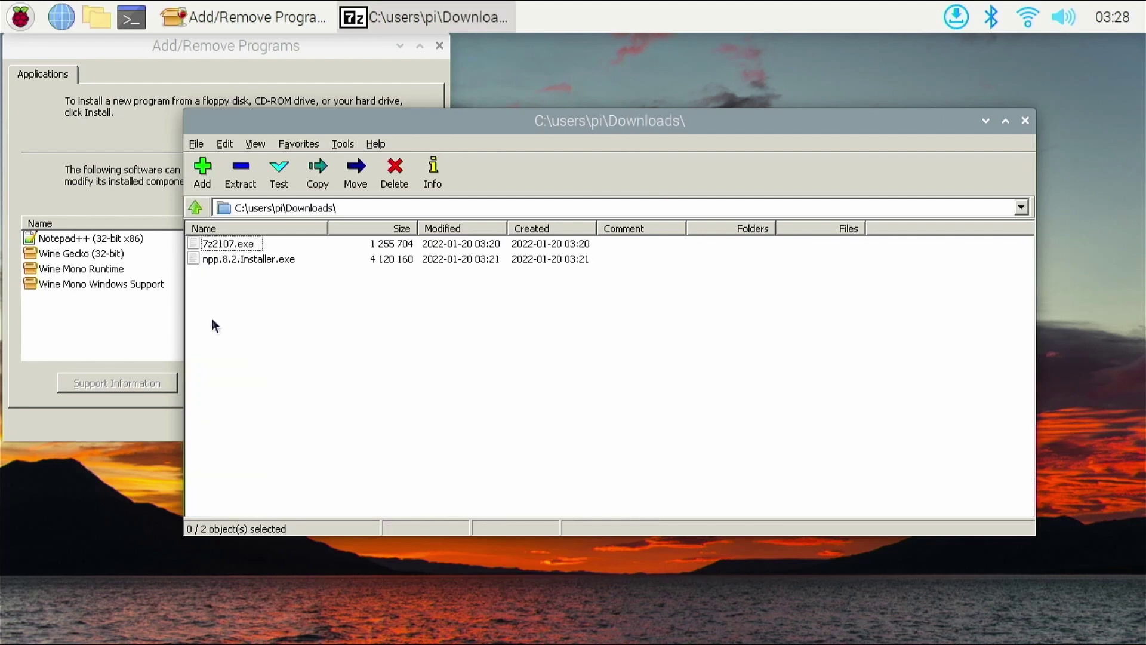
- Select the 7z2107.exe and npp.8.2.Installer.exe files, then close 7-Zip
click(228, 244)
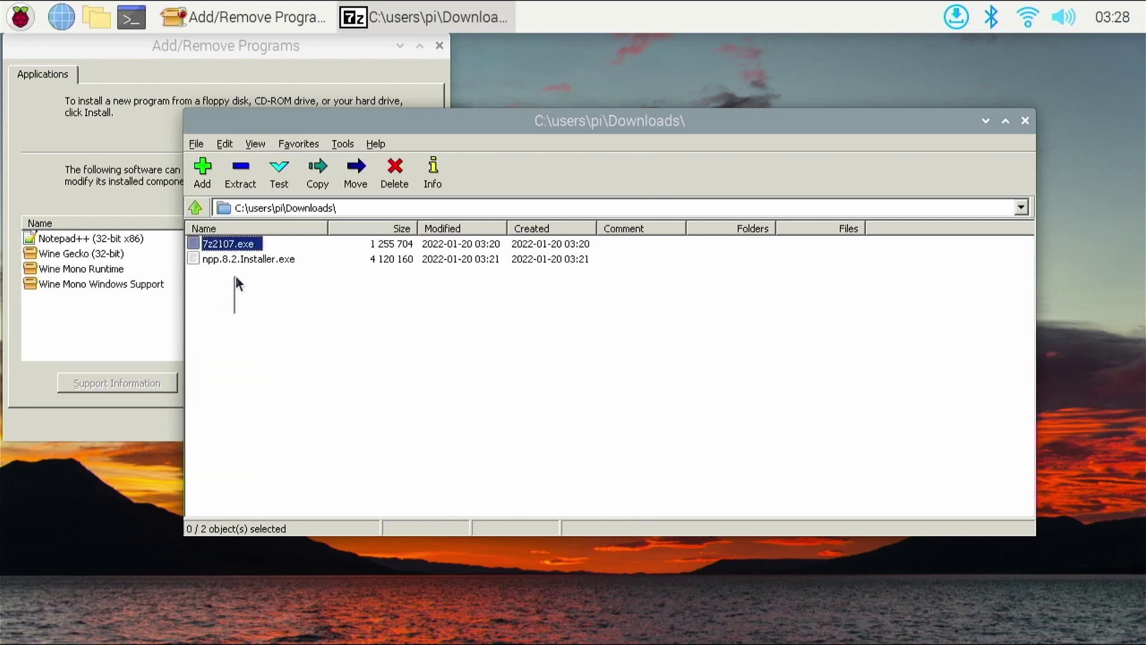
click(214, 263)
mouse_move(234, 314)
mouse_down()
mouse_move(202, 281)
mouse_move(232, 254)
mouse_move(234, 295)
mouse_up()
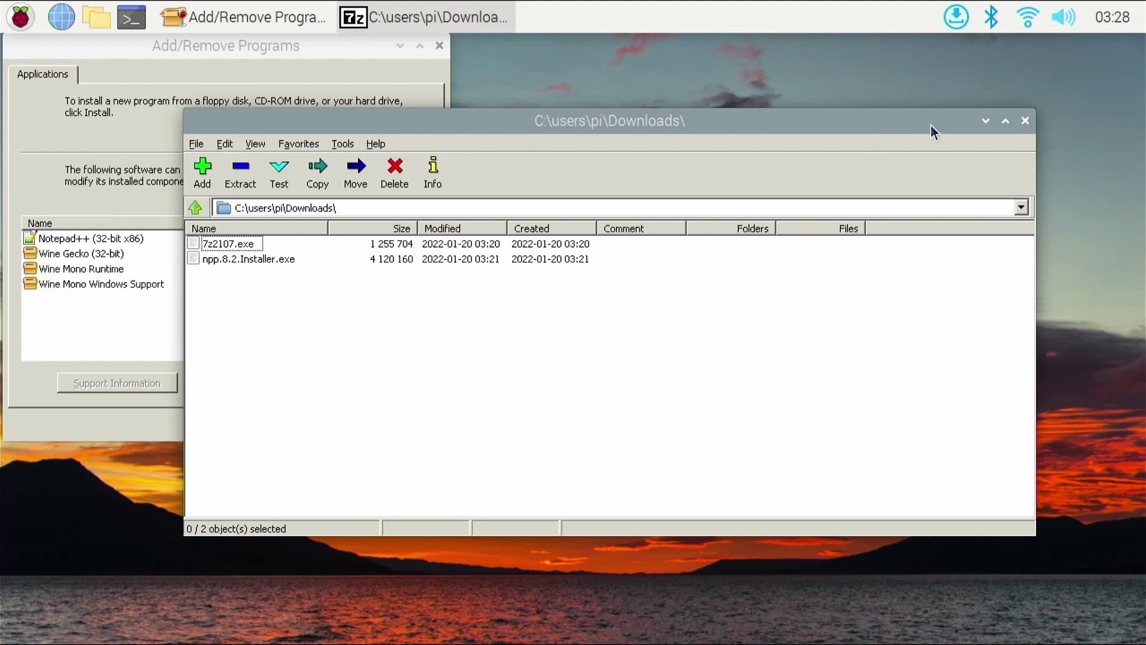
click(1024, 122)
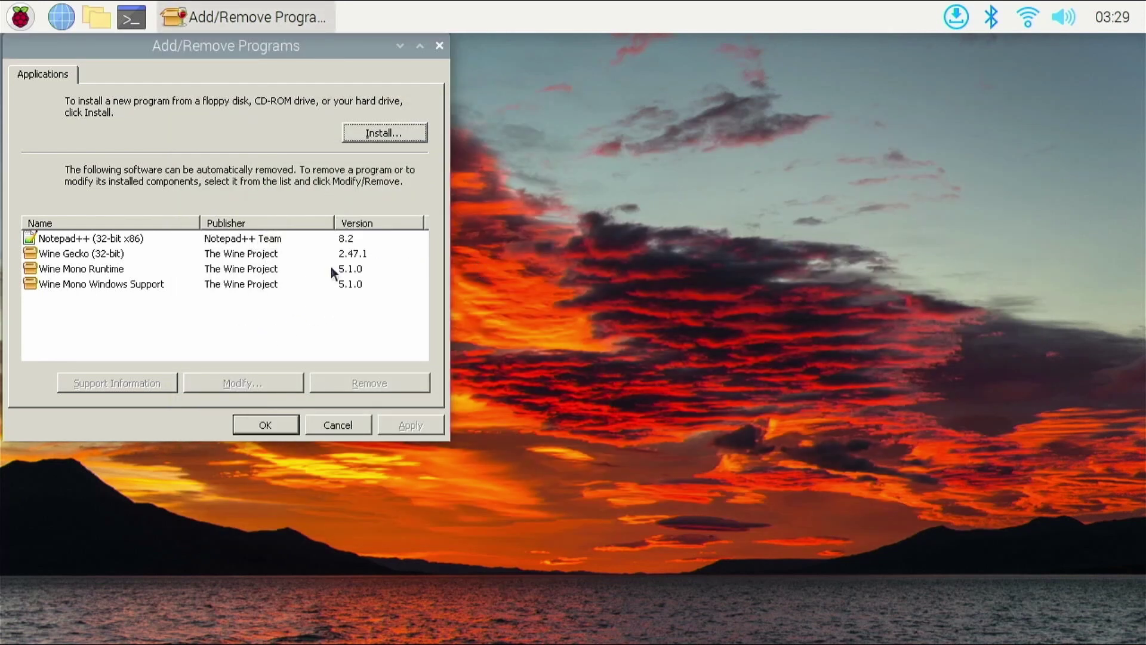
- Open the Notepad++ 8.2 uninstaller via Modify/Remove, dismiss it, and recenter the programs window
click(174, 242)
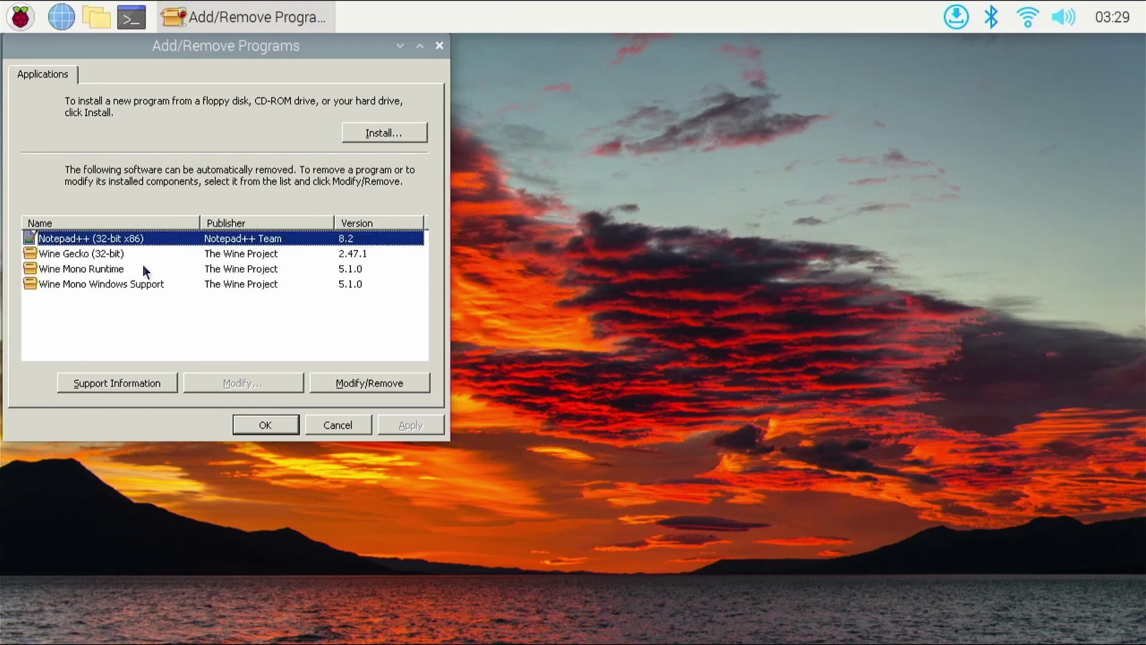
click(346, 384)
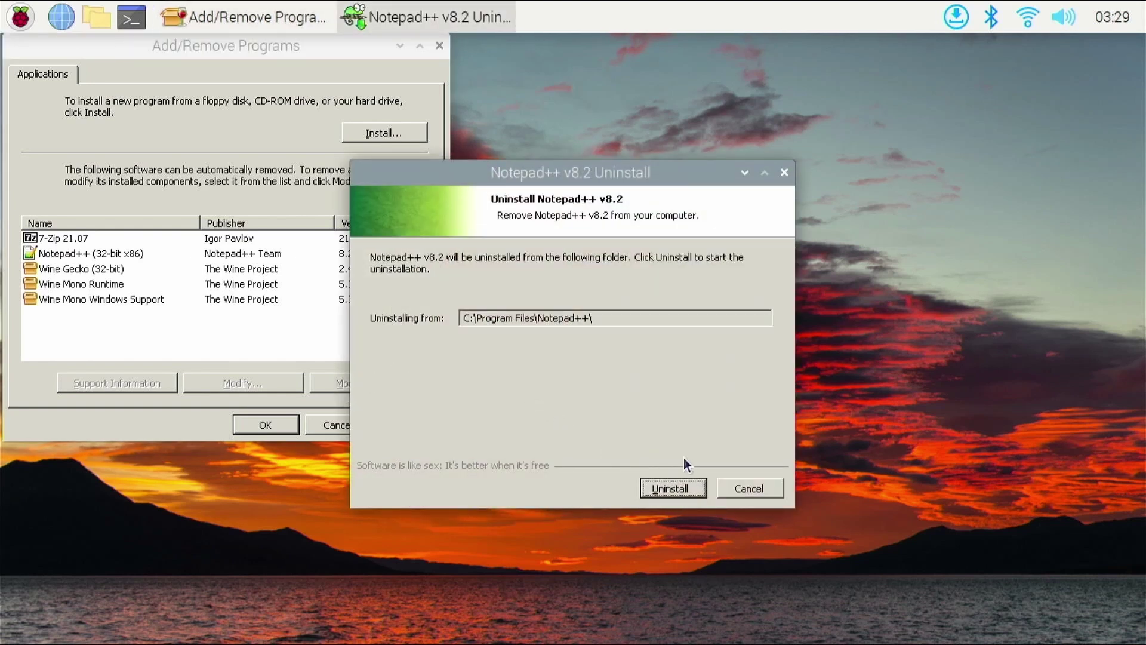
click(721, 485)
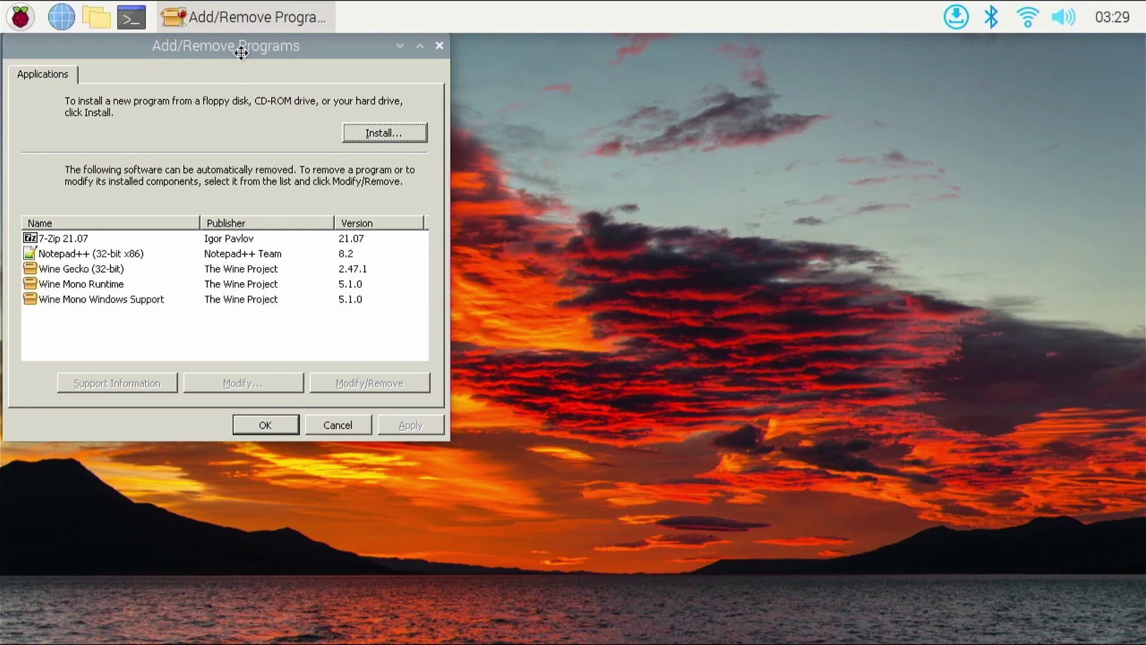
drag(241, 52, 403, 136)
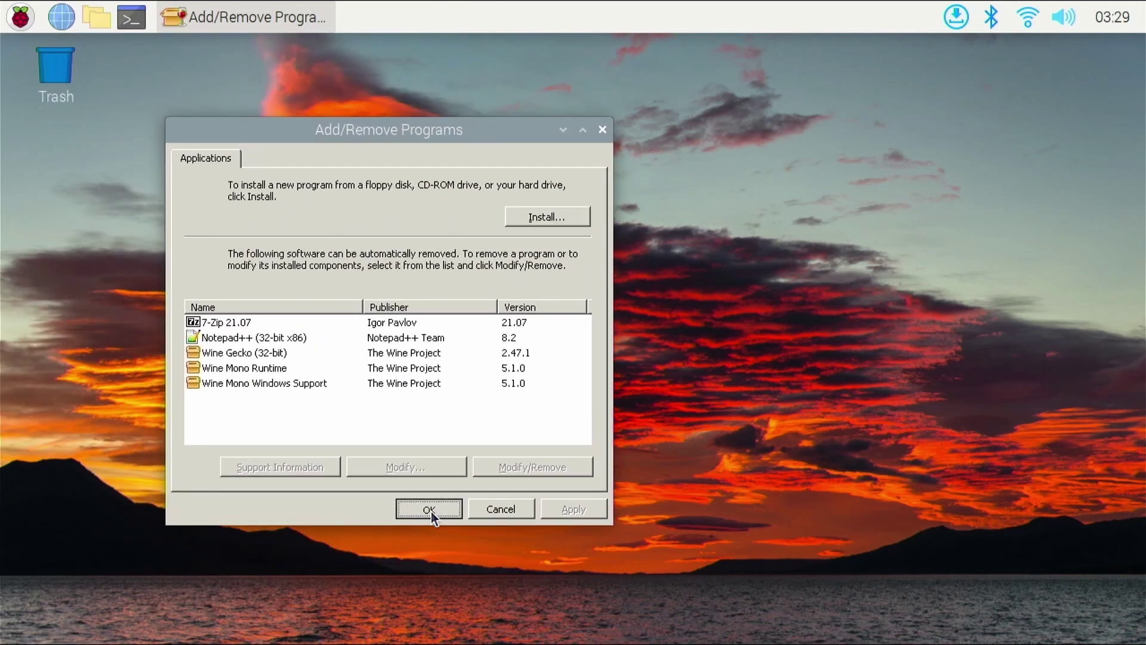
- Close Add/Remove Programs with OK, then browse Accessories and System Tools and dismiss the menu
click(428, 509)
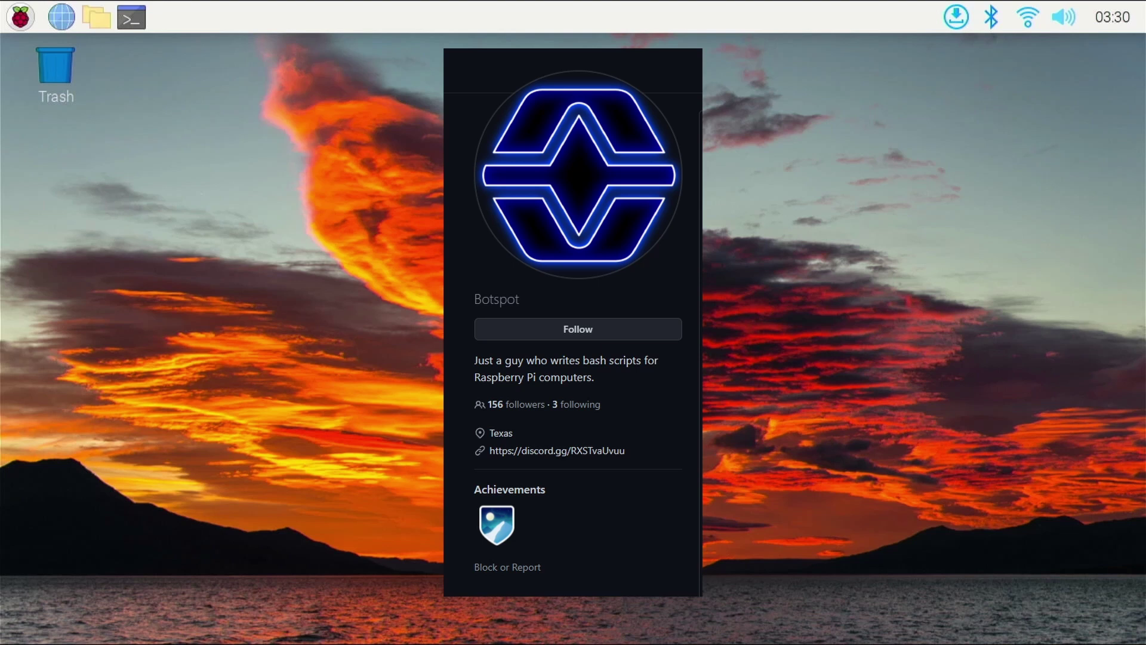
click(7, 8)
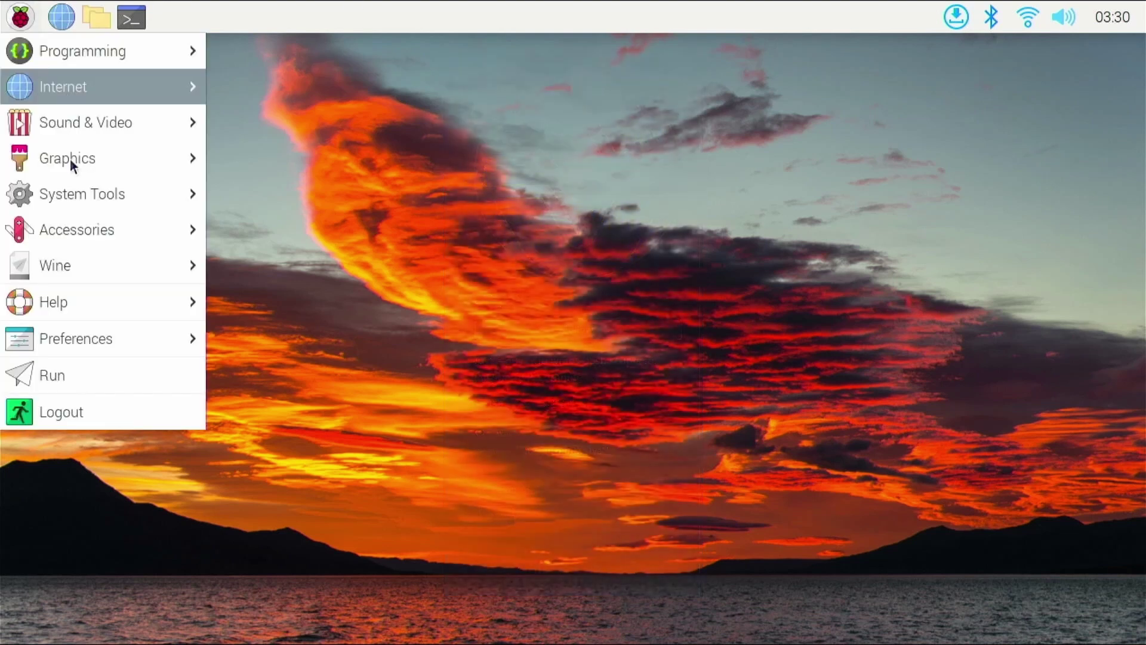
mouse_move(123, 223)
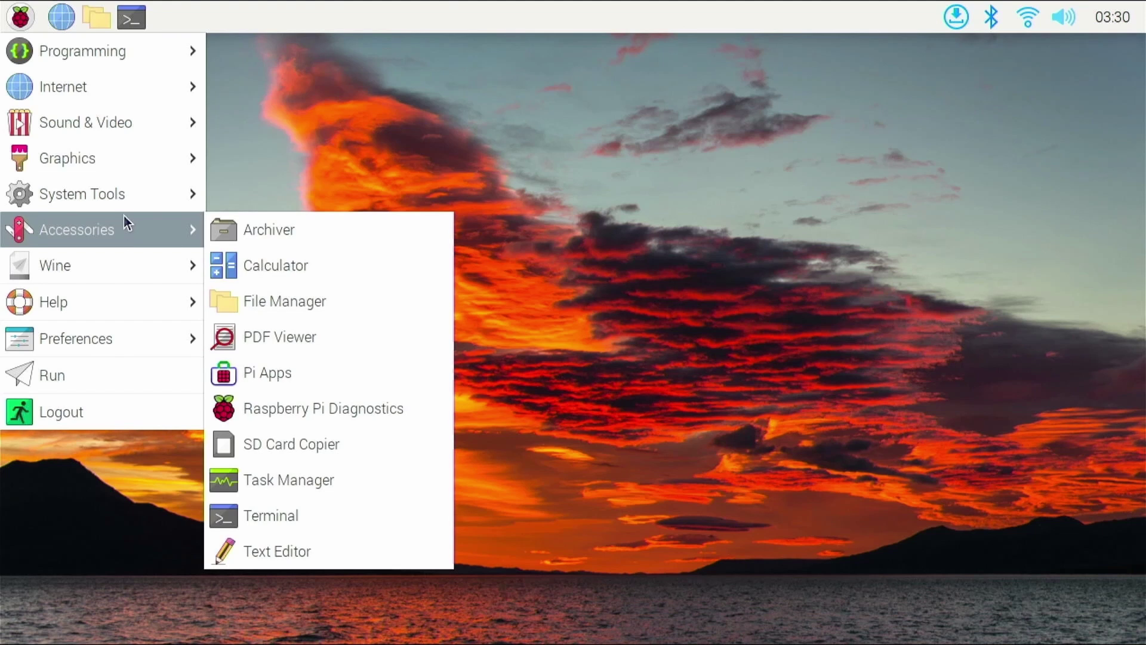
mouse_move(127, 199)
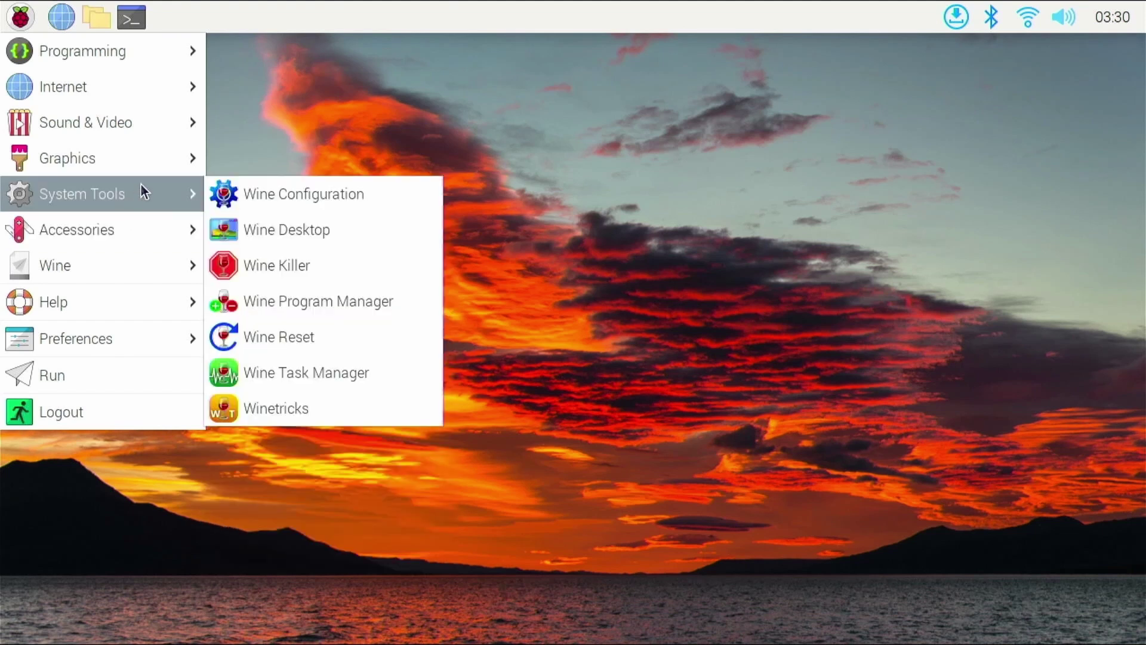
click(603, 435)
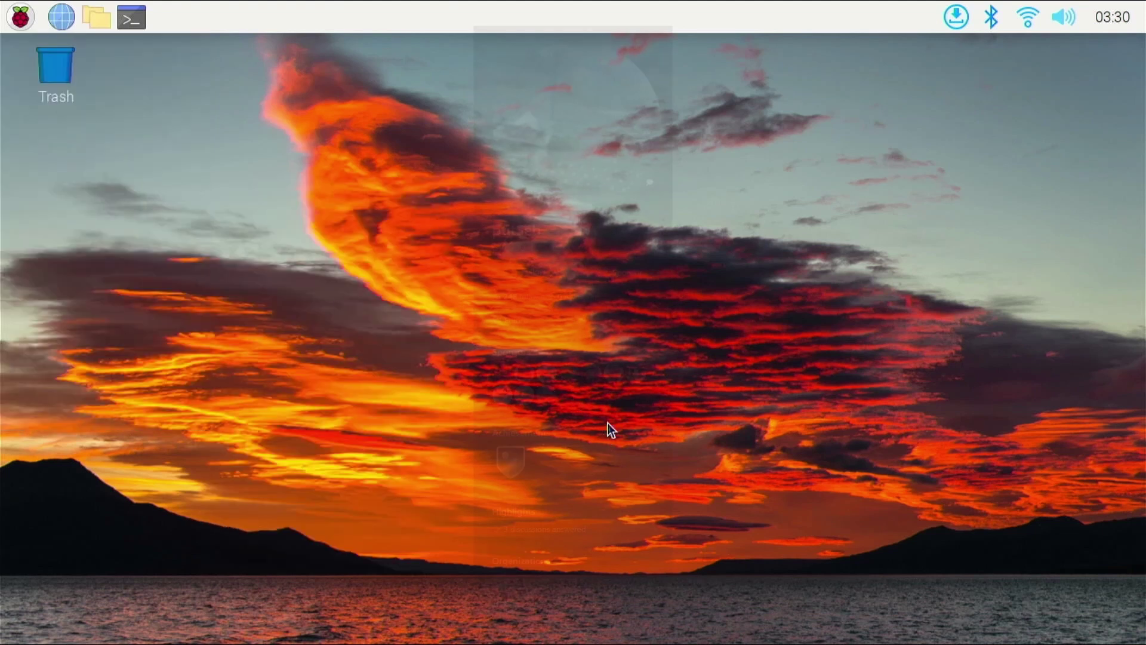